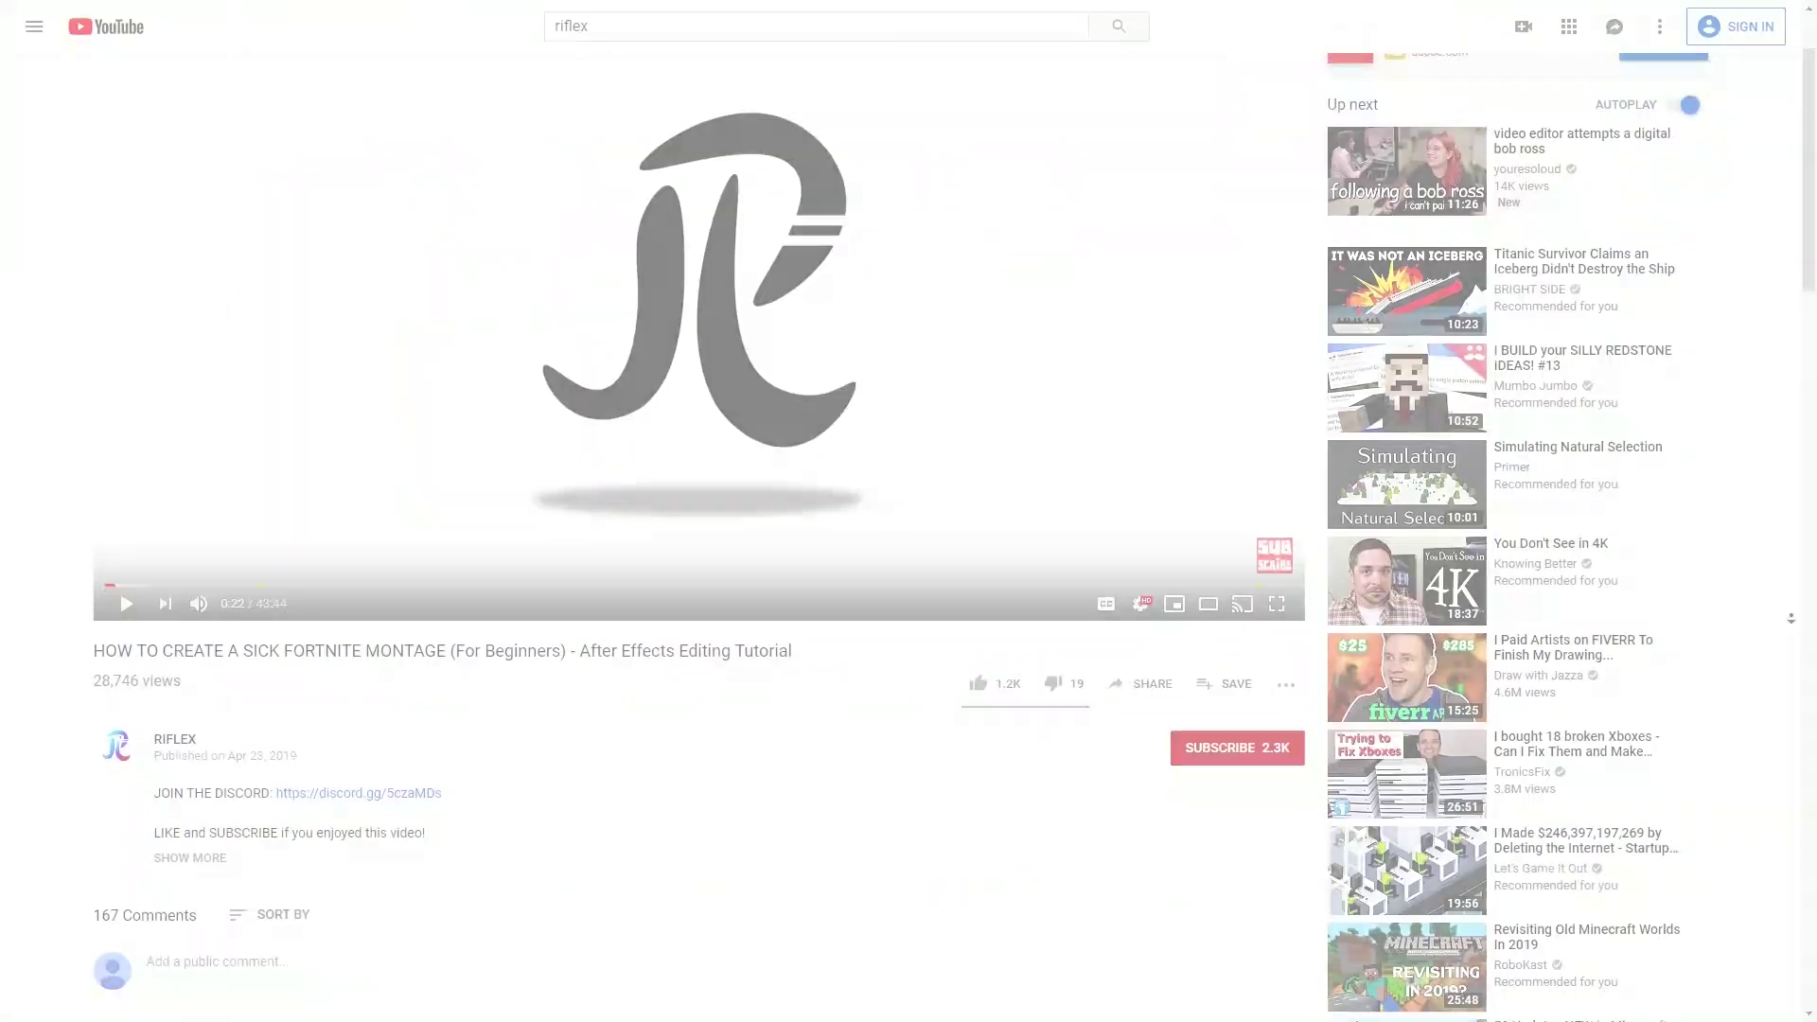
- Scroll through the Fortnite editing channel's uploads on YouTube
scroll(1790, 618, "down", 2)
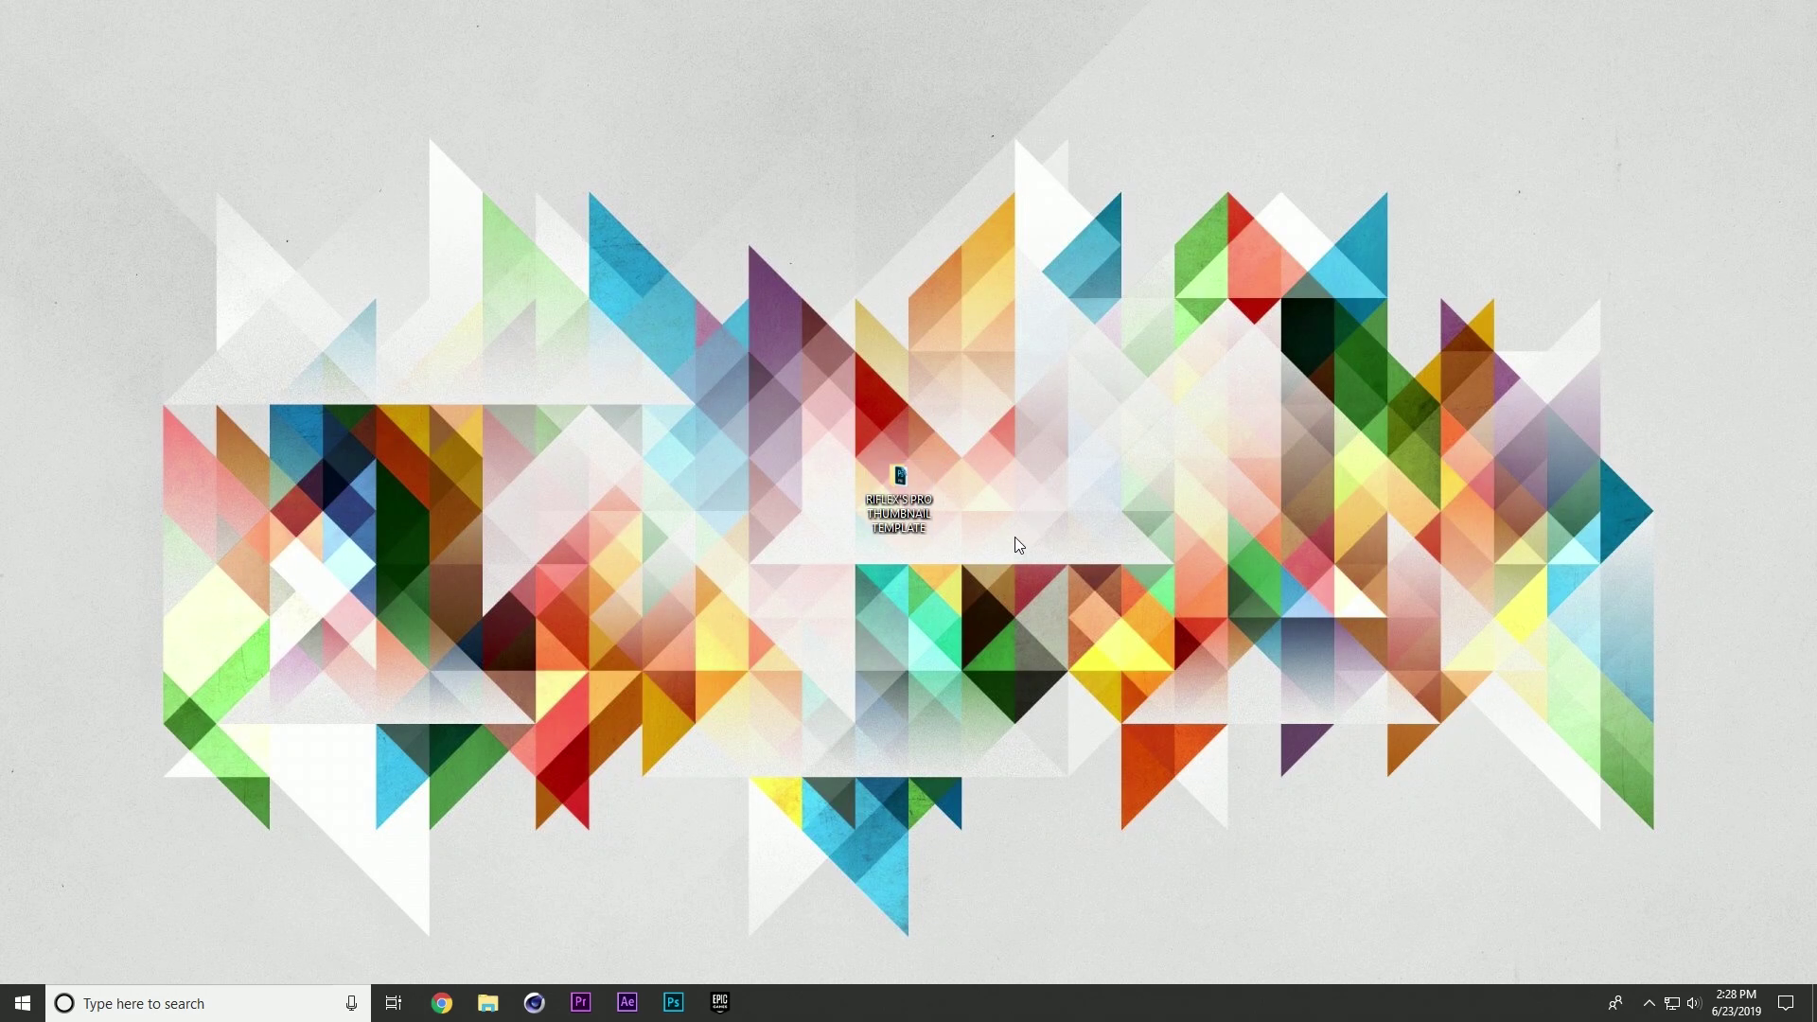
- Open the RIFLEX'S PRO THUMBNAIL TEMPLATE folder from the desktop
left_click_drag(1058, 596, 647, 298)
left_click(898, 476)
double_click(899, 486)
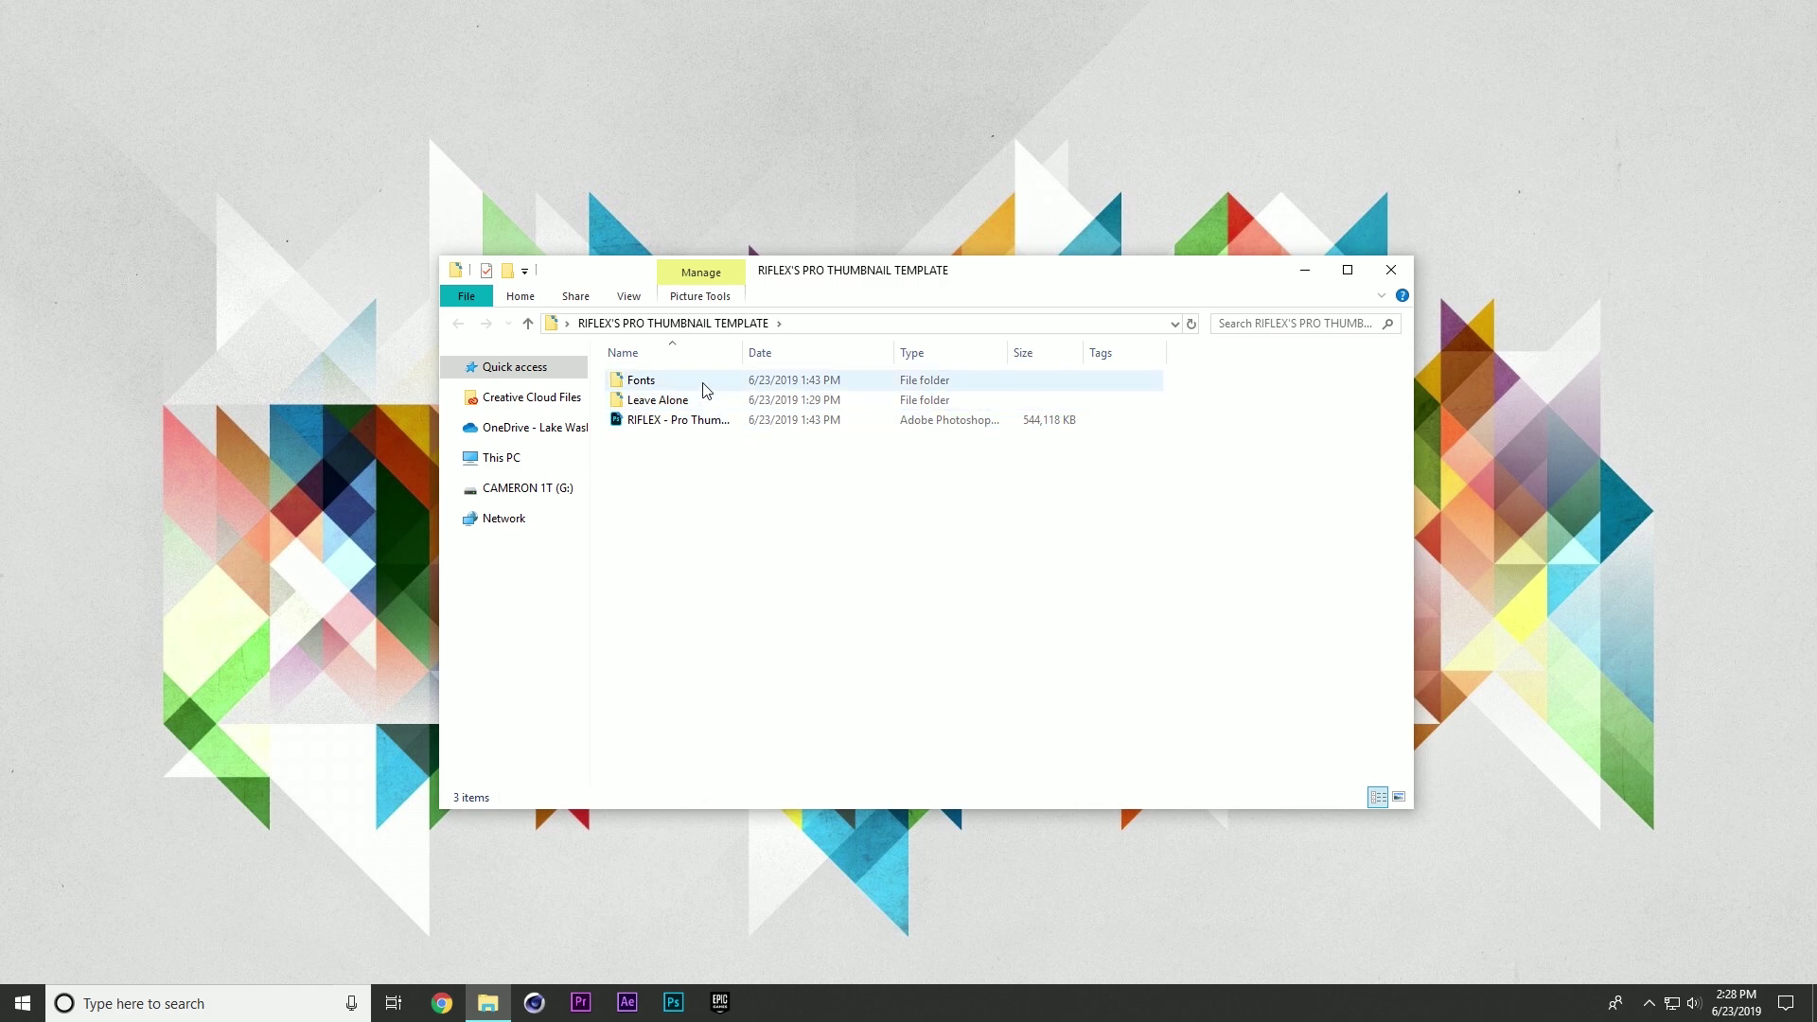
- Install the Cocogoose Pro-trial font from the template's Fonts folder
double_click(704, 390)
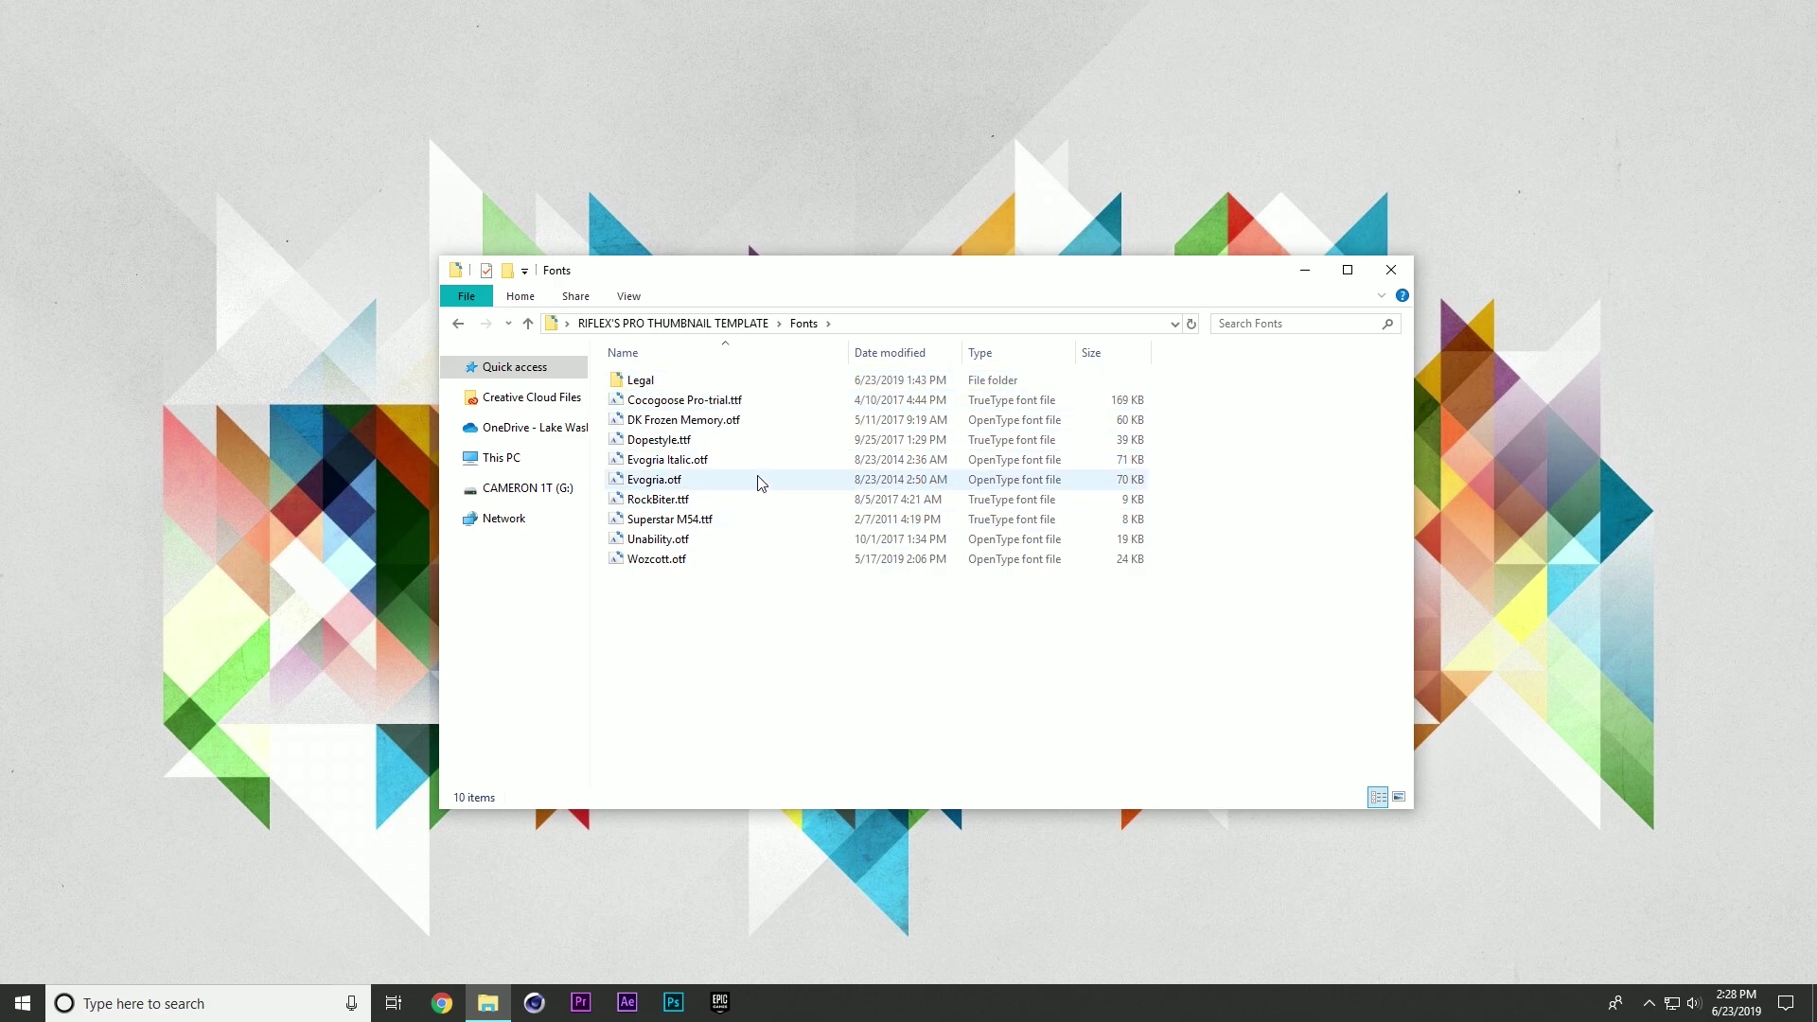
double_click(754, 401)
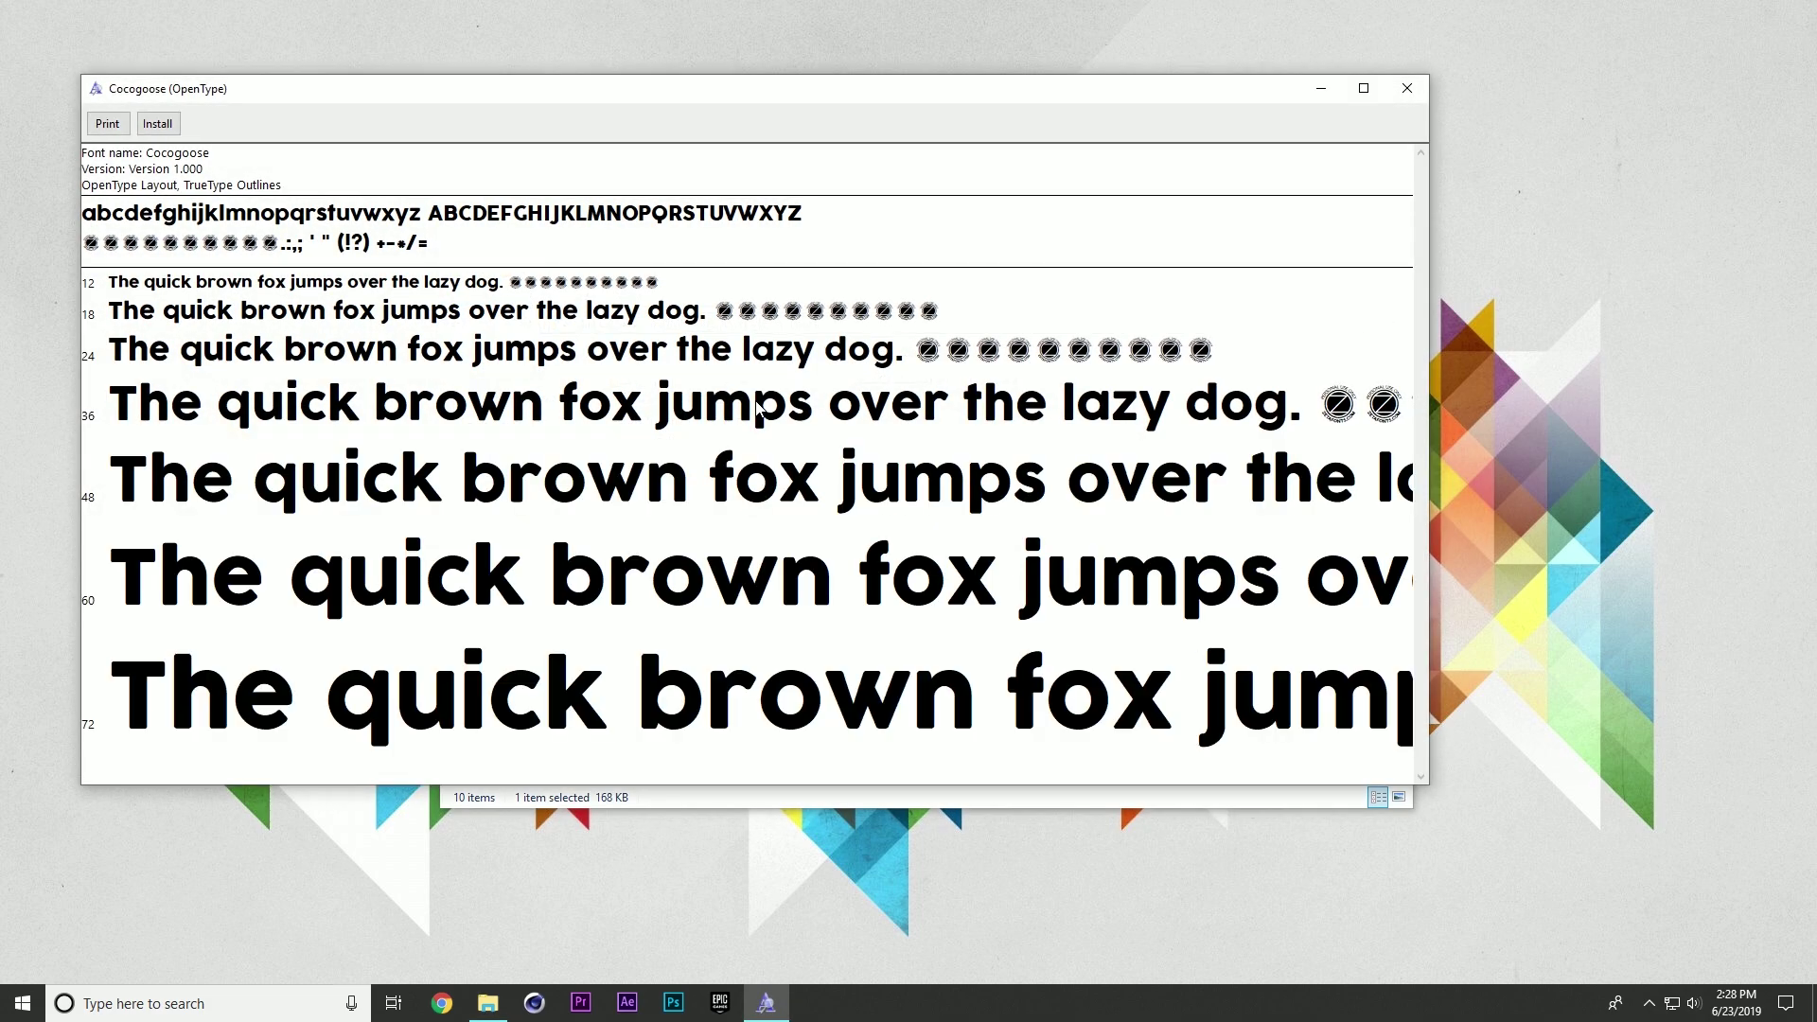
left_click_drag(672, 94, 794, 188)
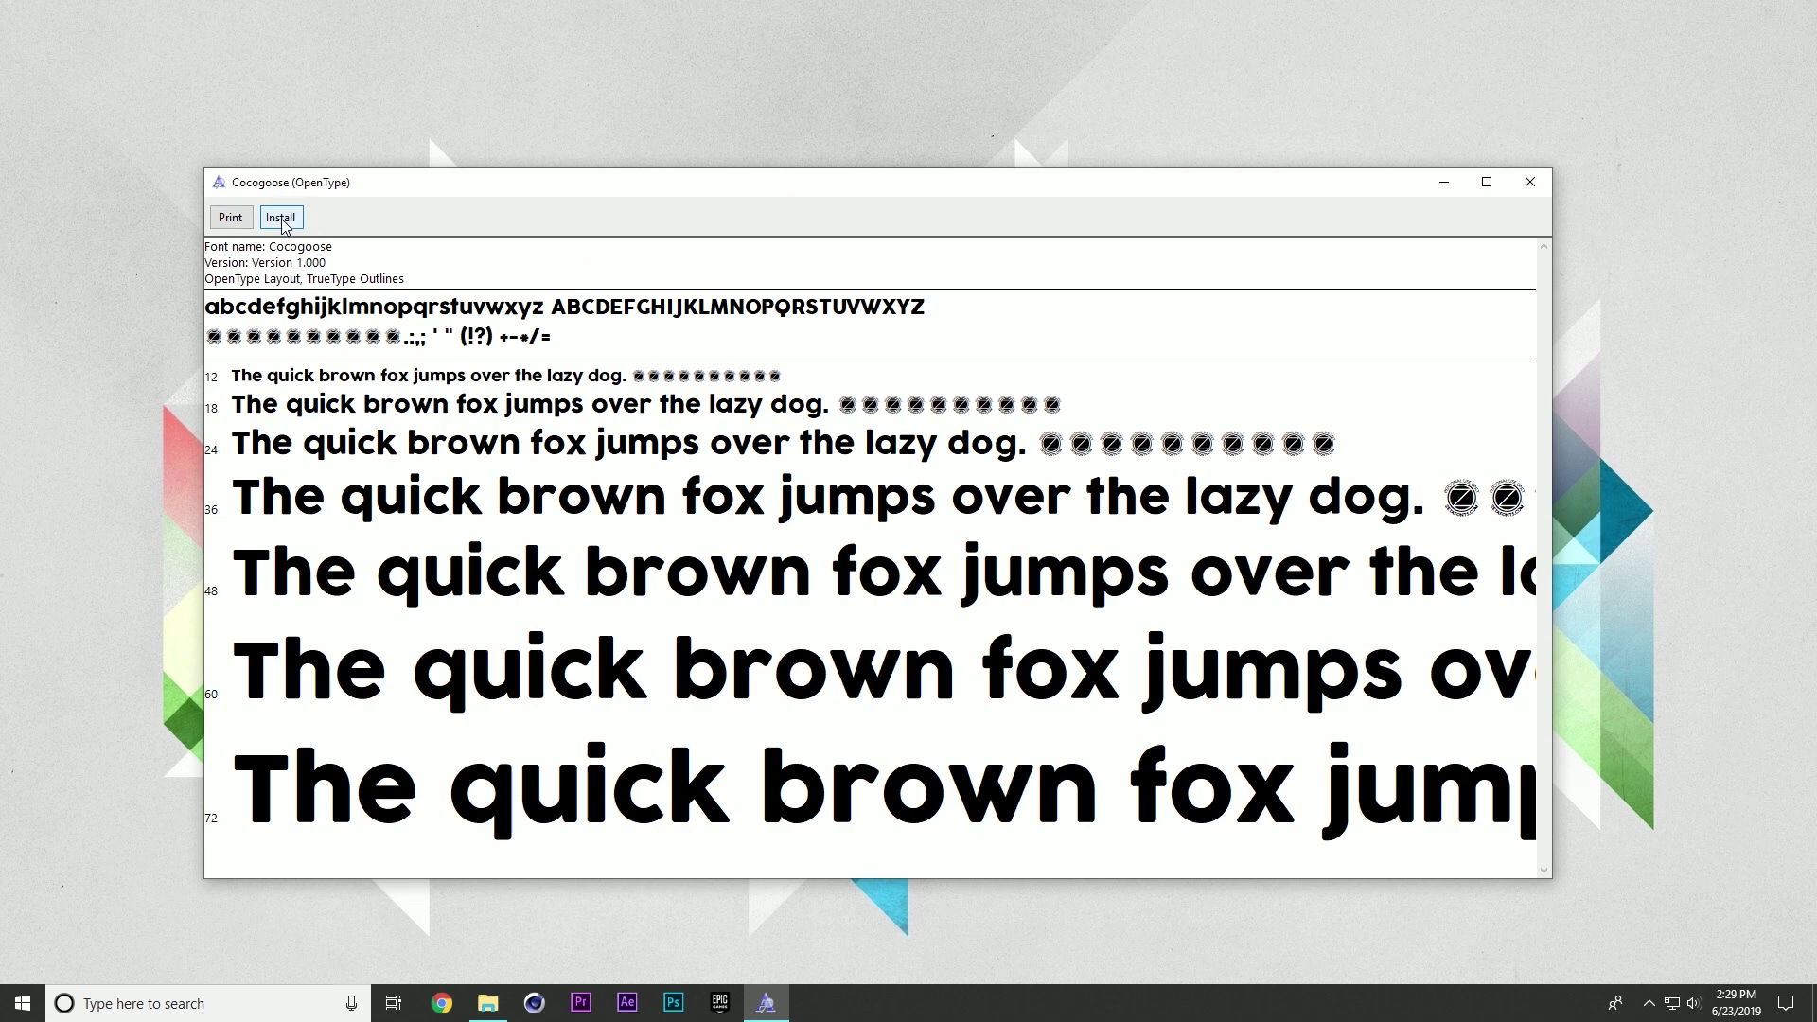
left_click(285, 218)
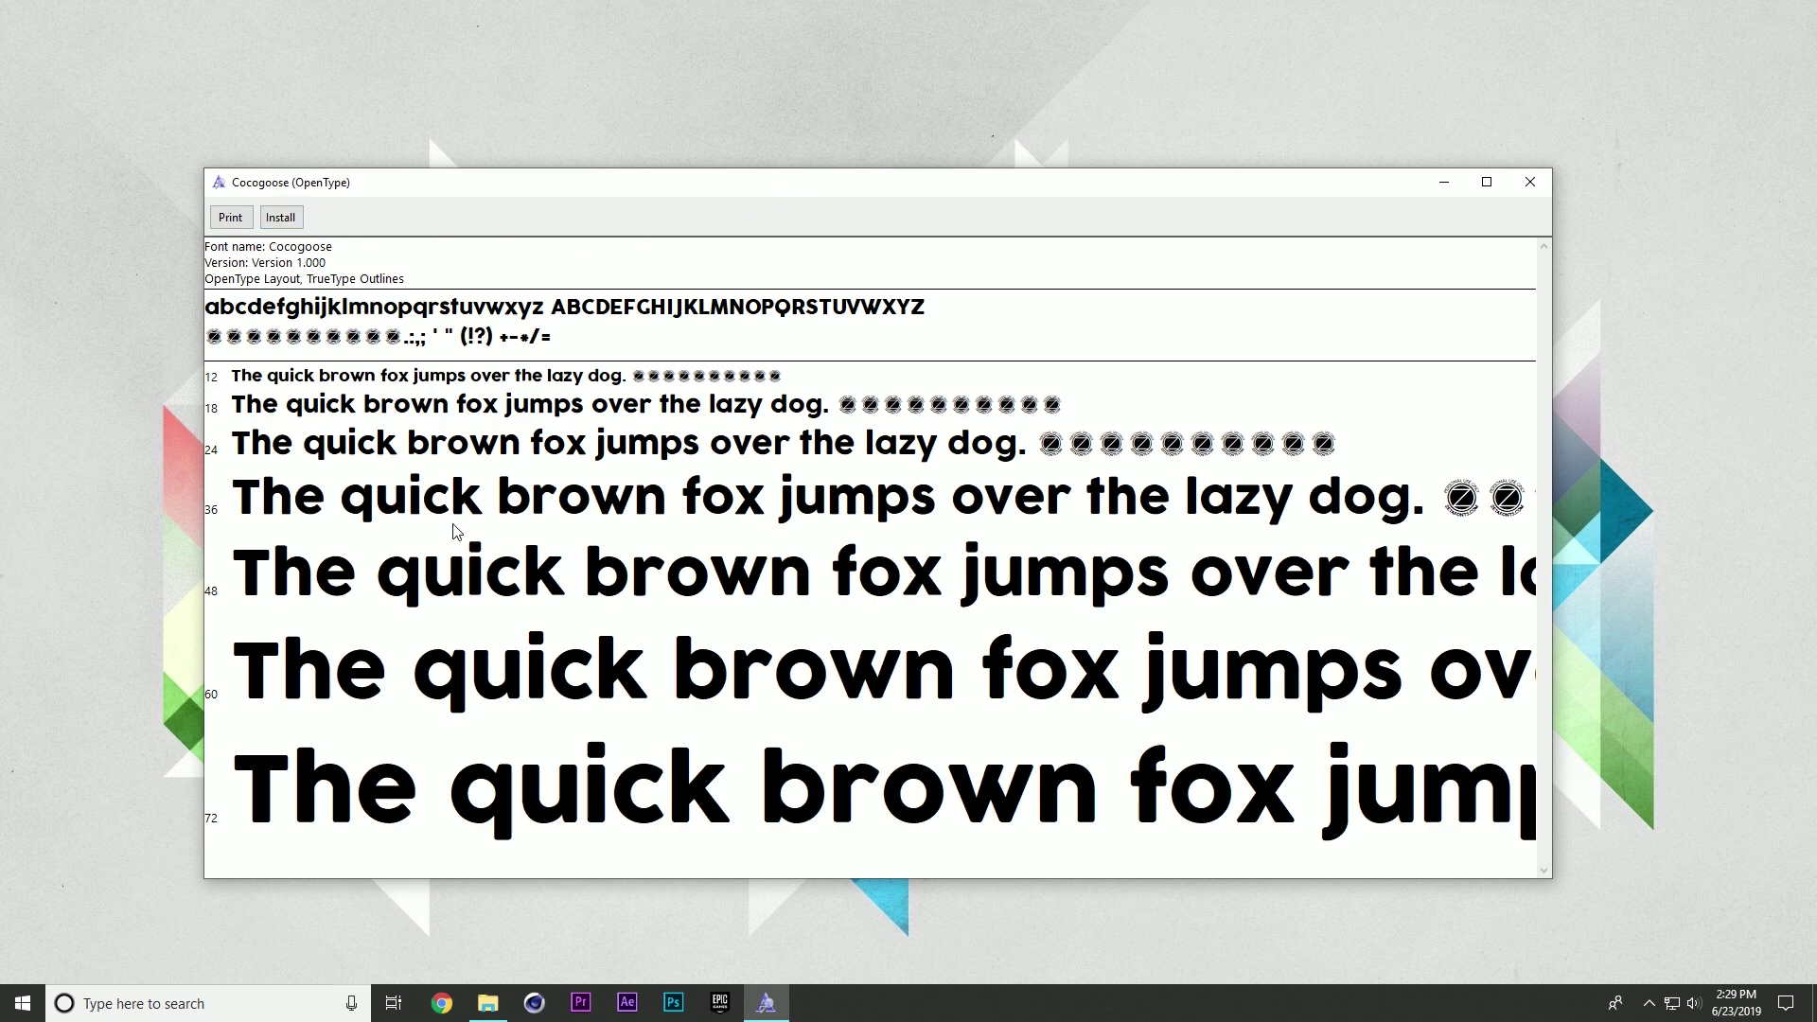
left_click(1530, 182)
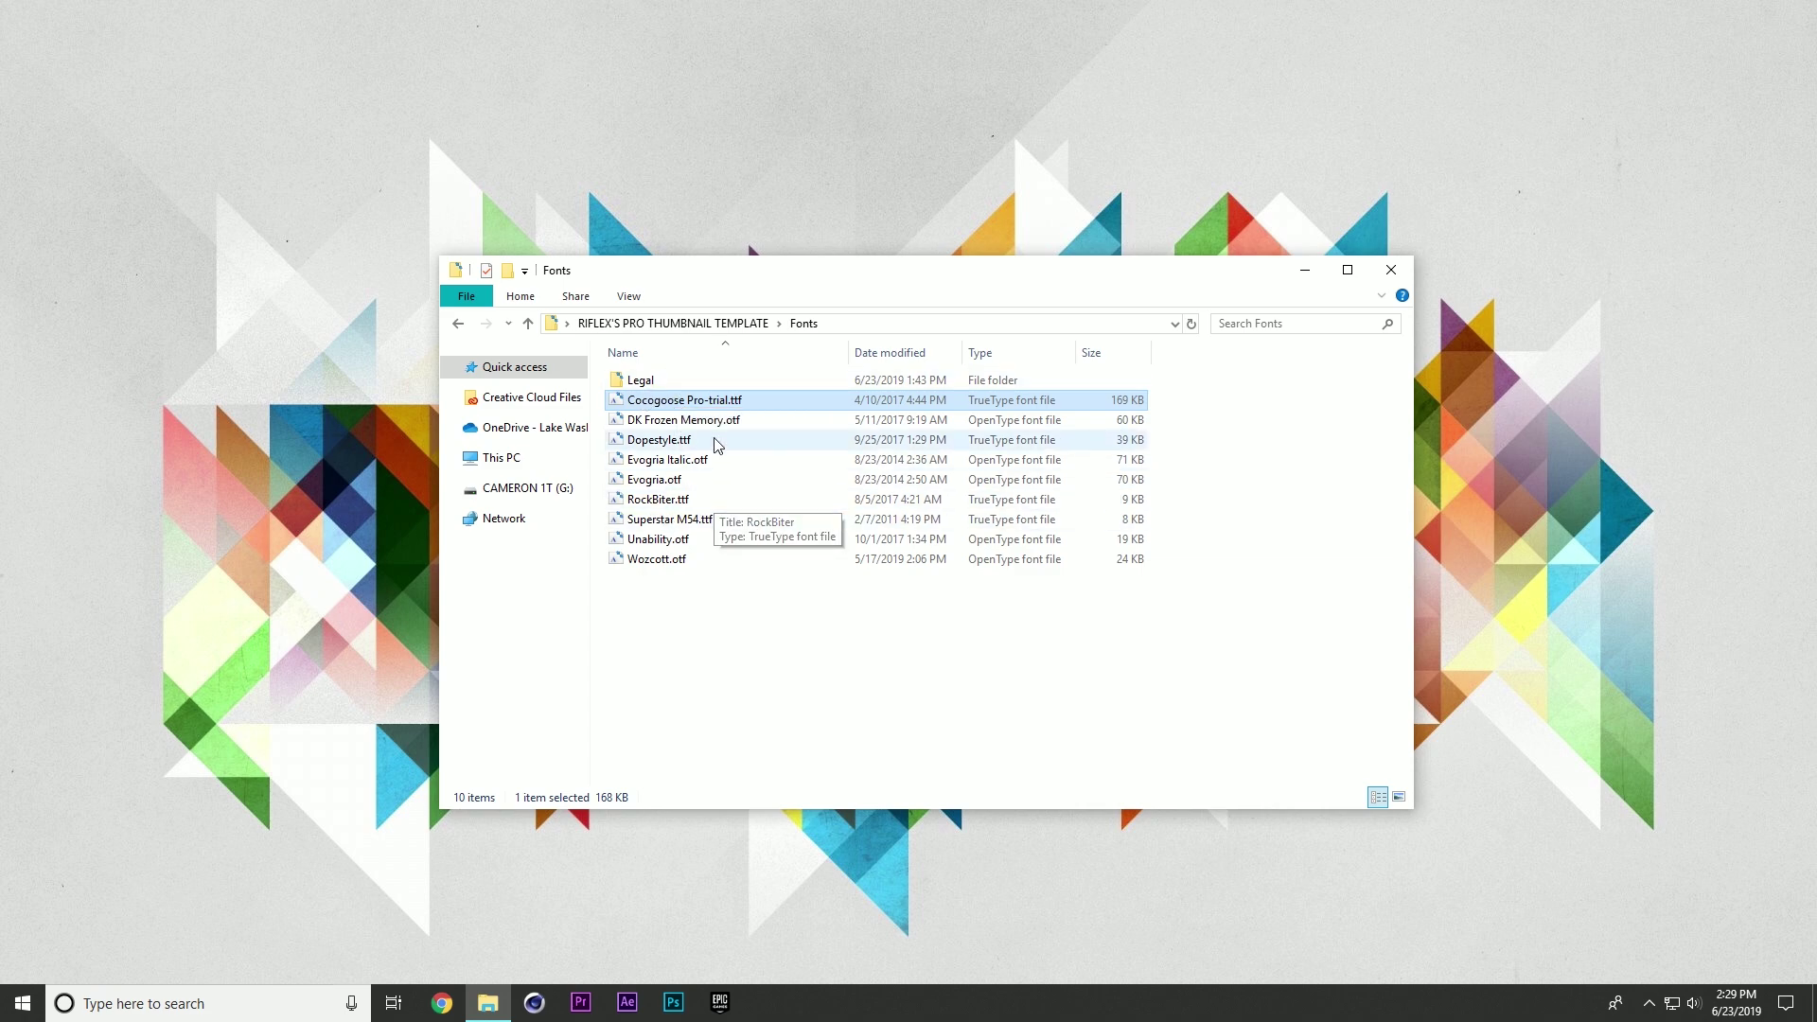
- Browse the Leave Alone, Other Pictures and Fortnite Backgrounds folders
left_click(673, 322)
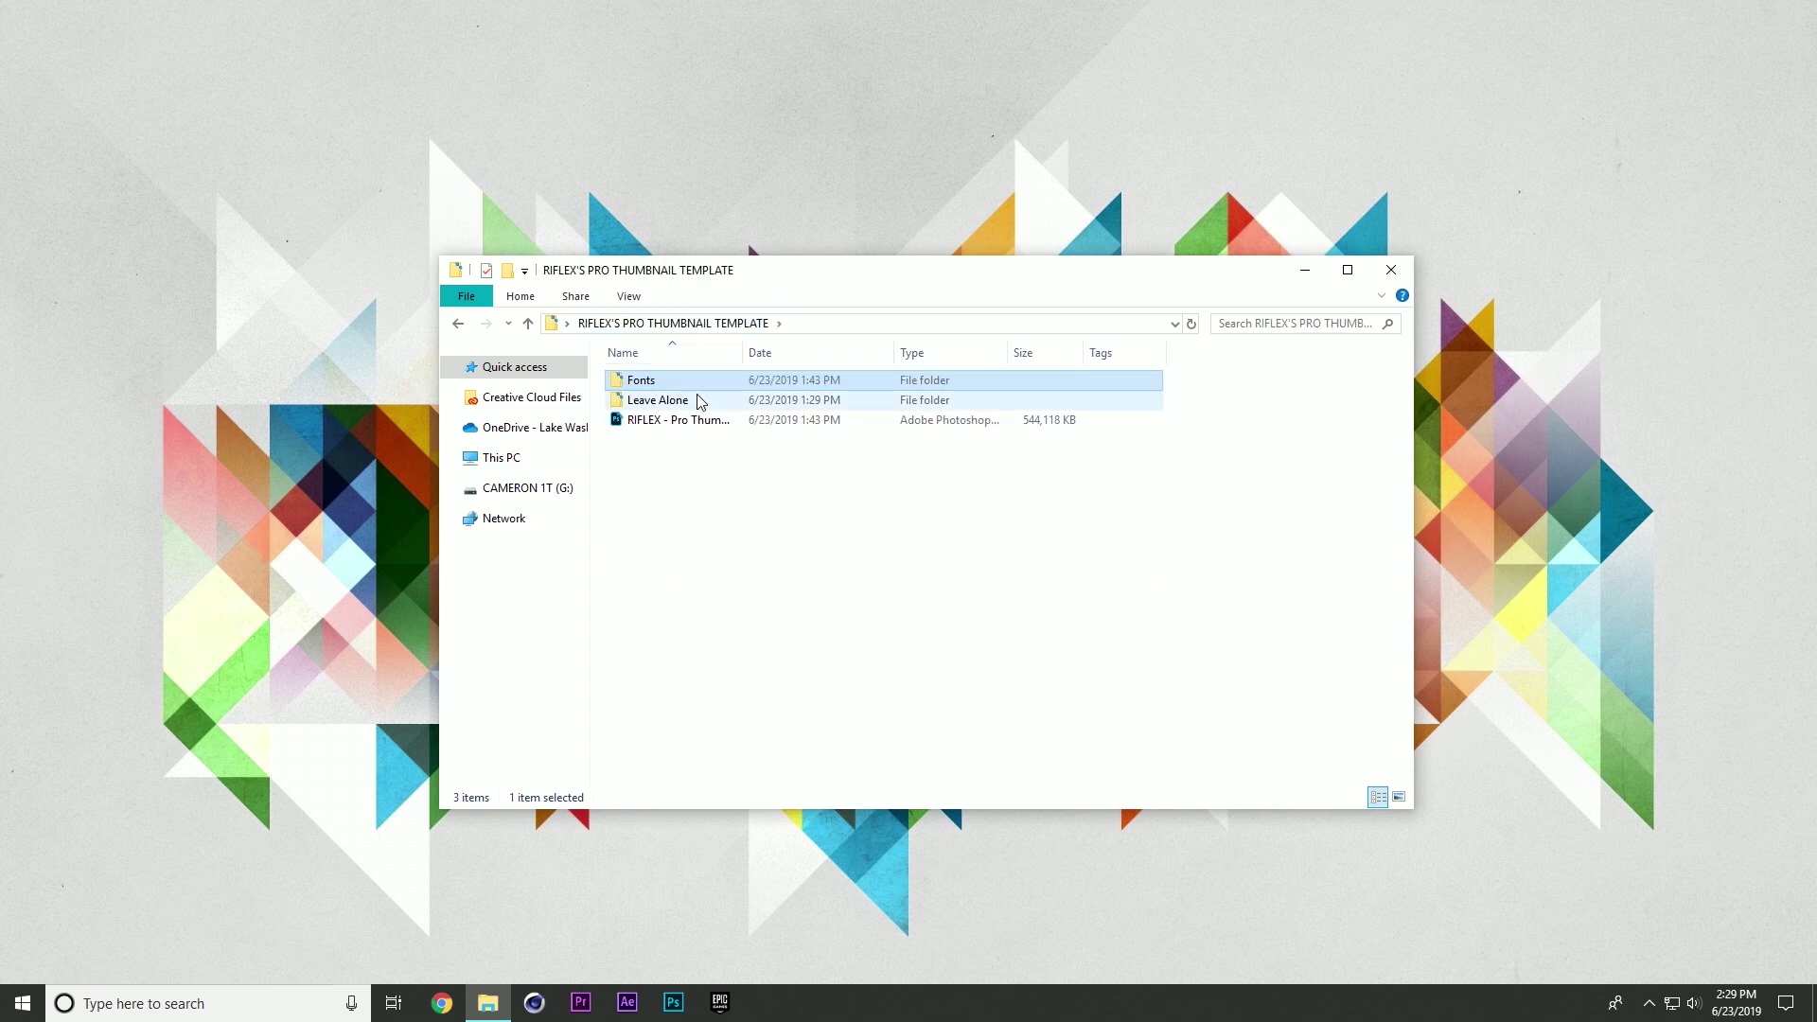
double_click(755, 408)
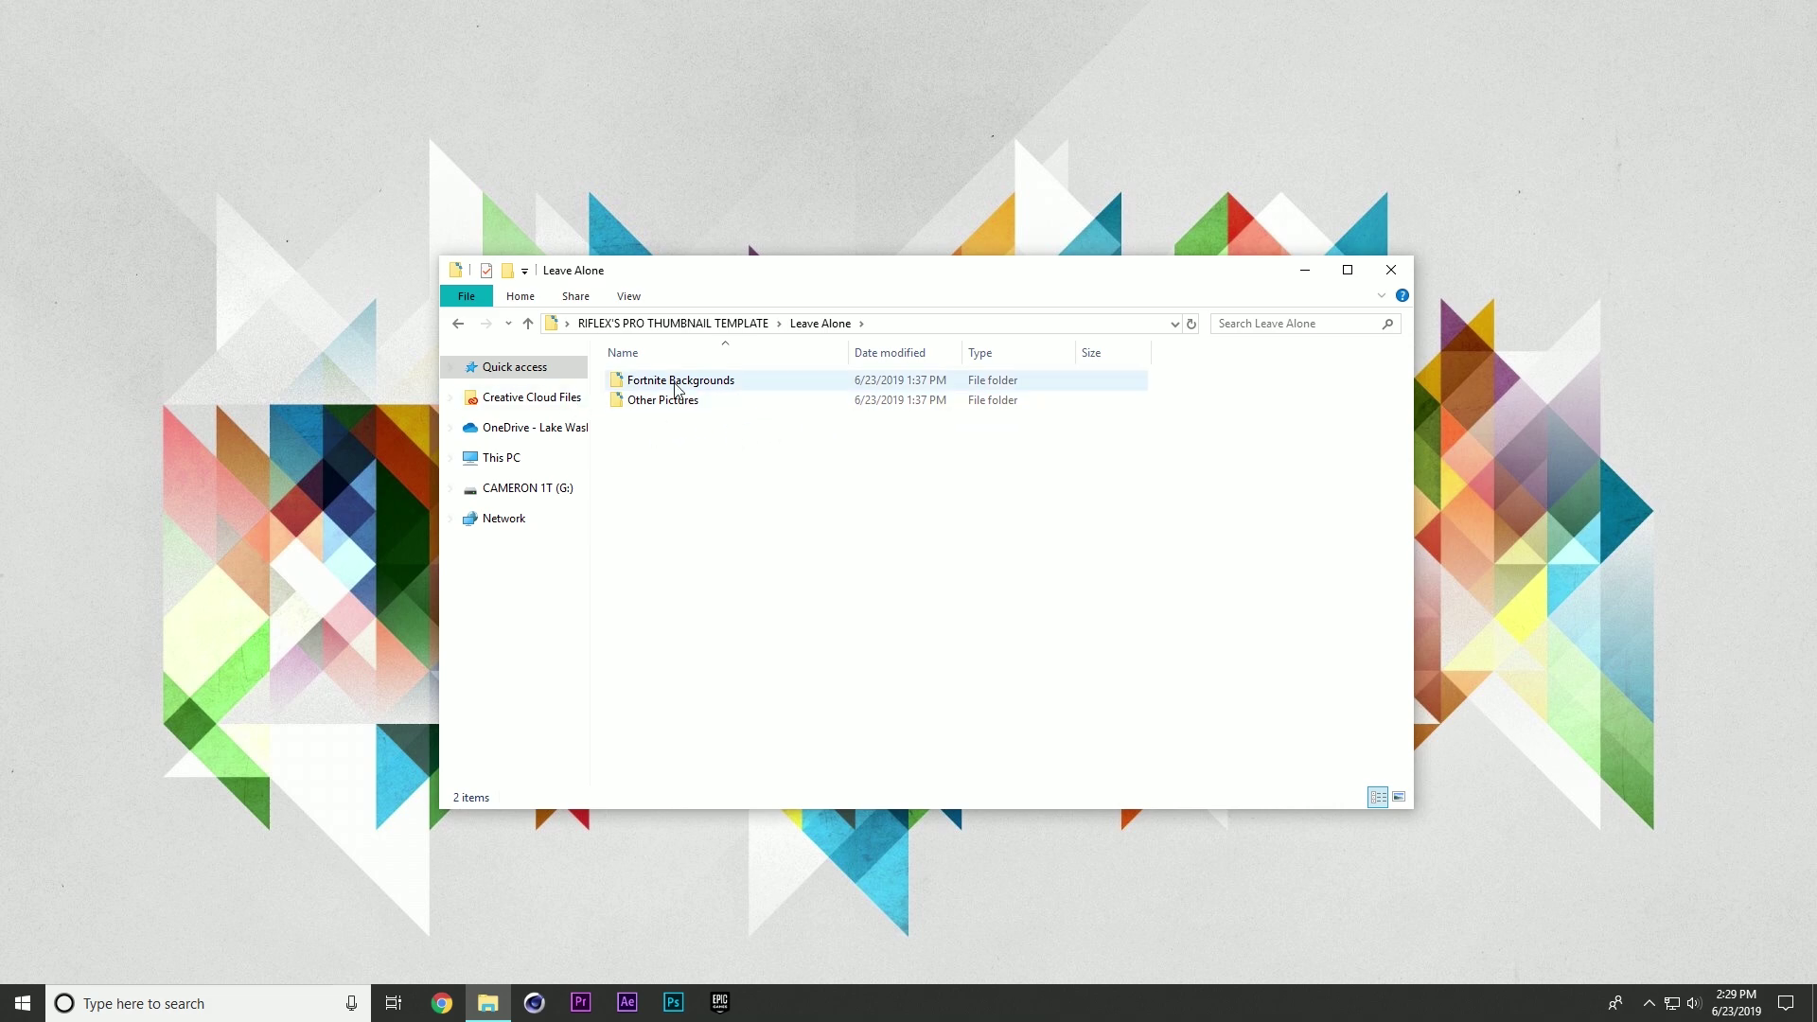
double_click(705, 405)
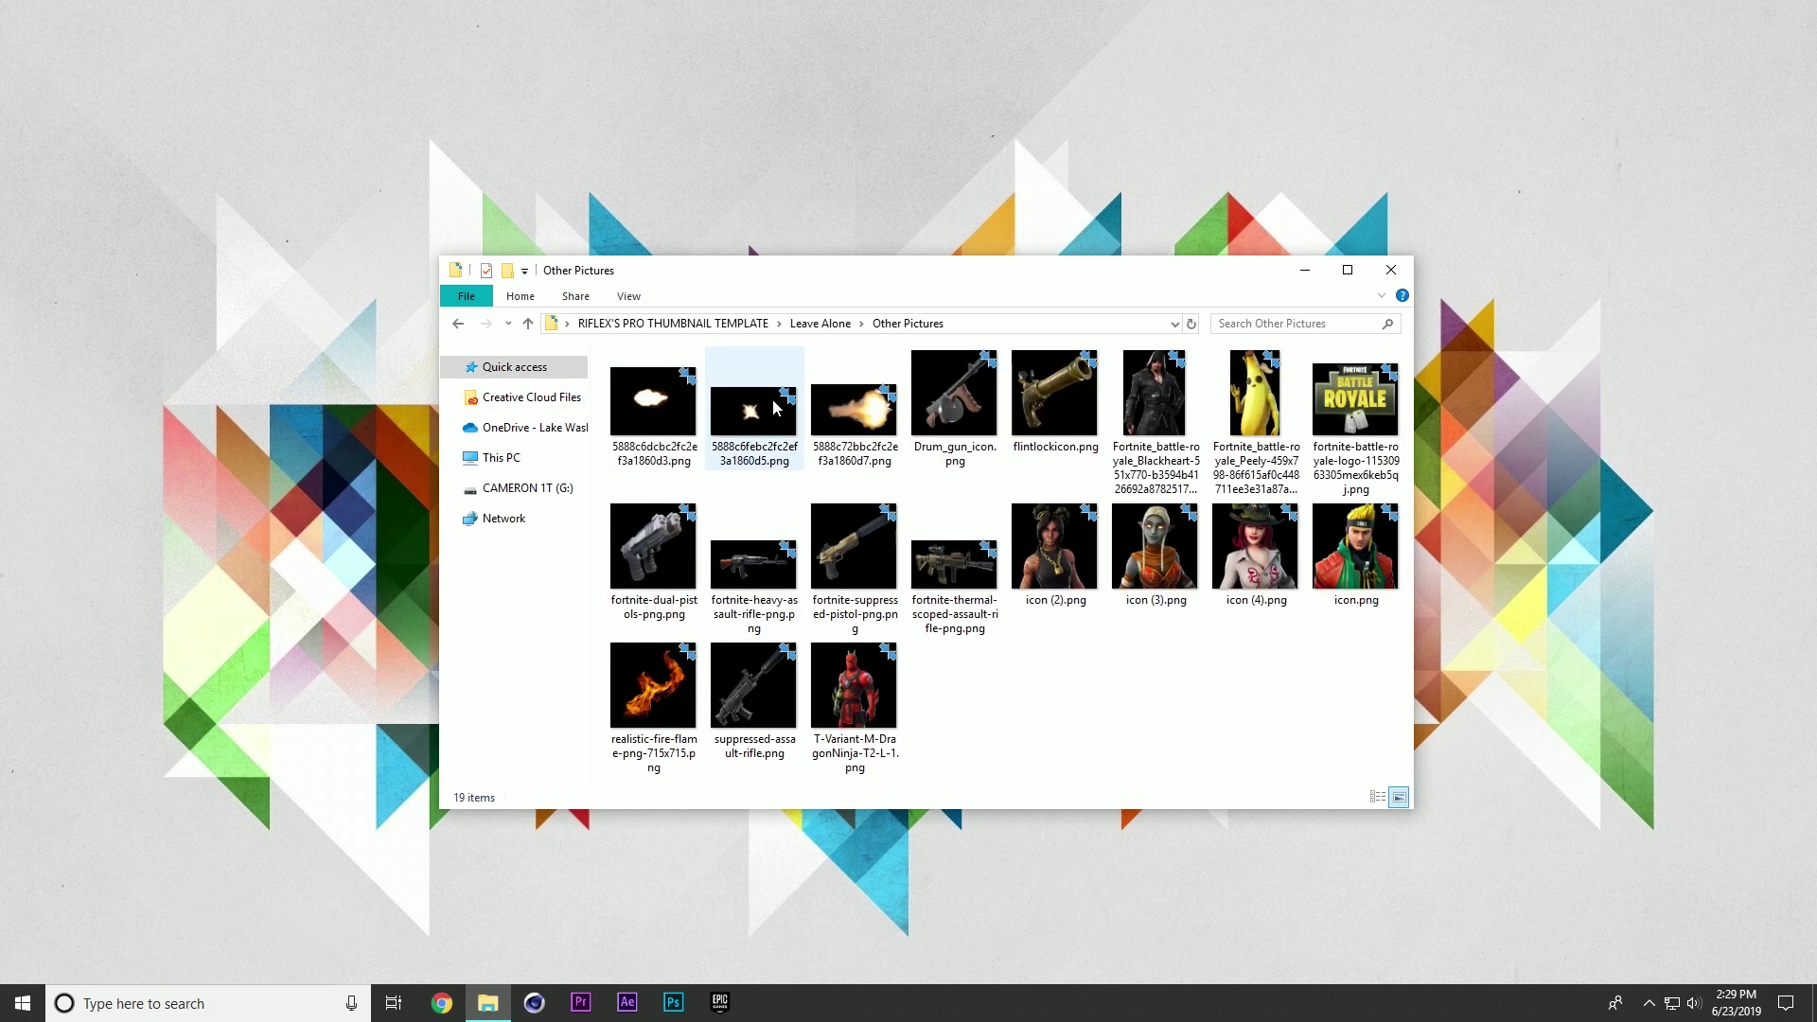
left_click(460, 325)
double_click(748, 374)
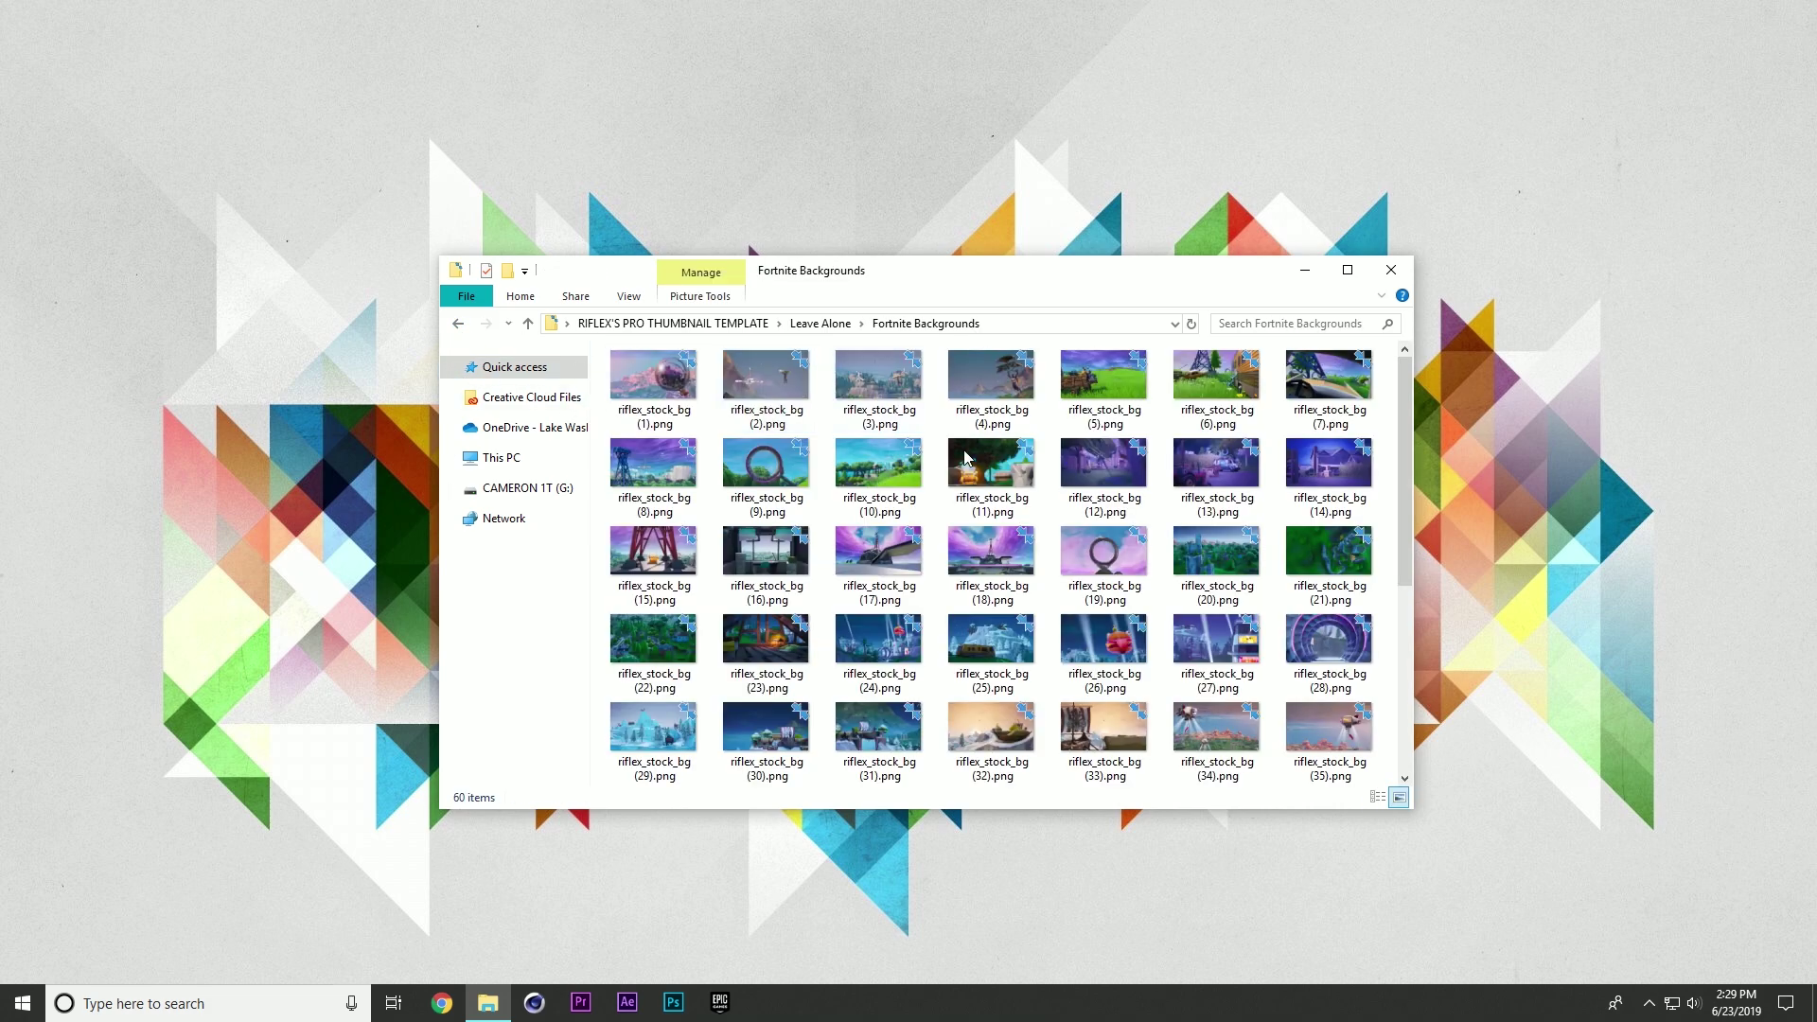
left_click(460, 325)
- Open the RIFLEX template PSD file in Photoshop
left_click(458, 324)
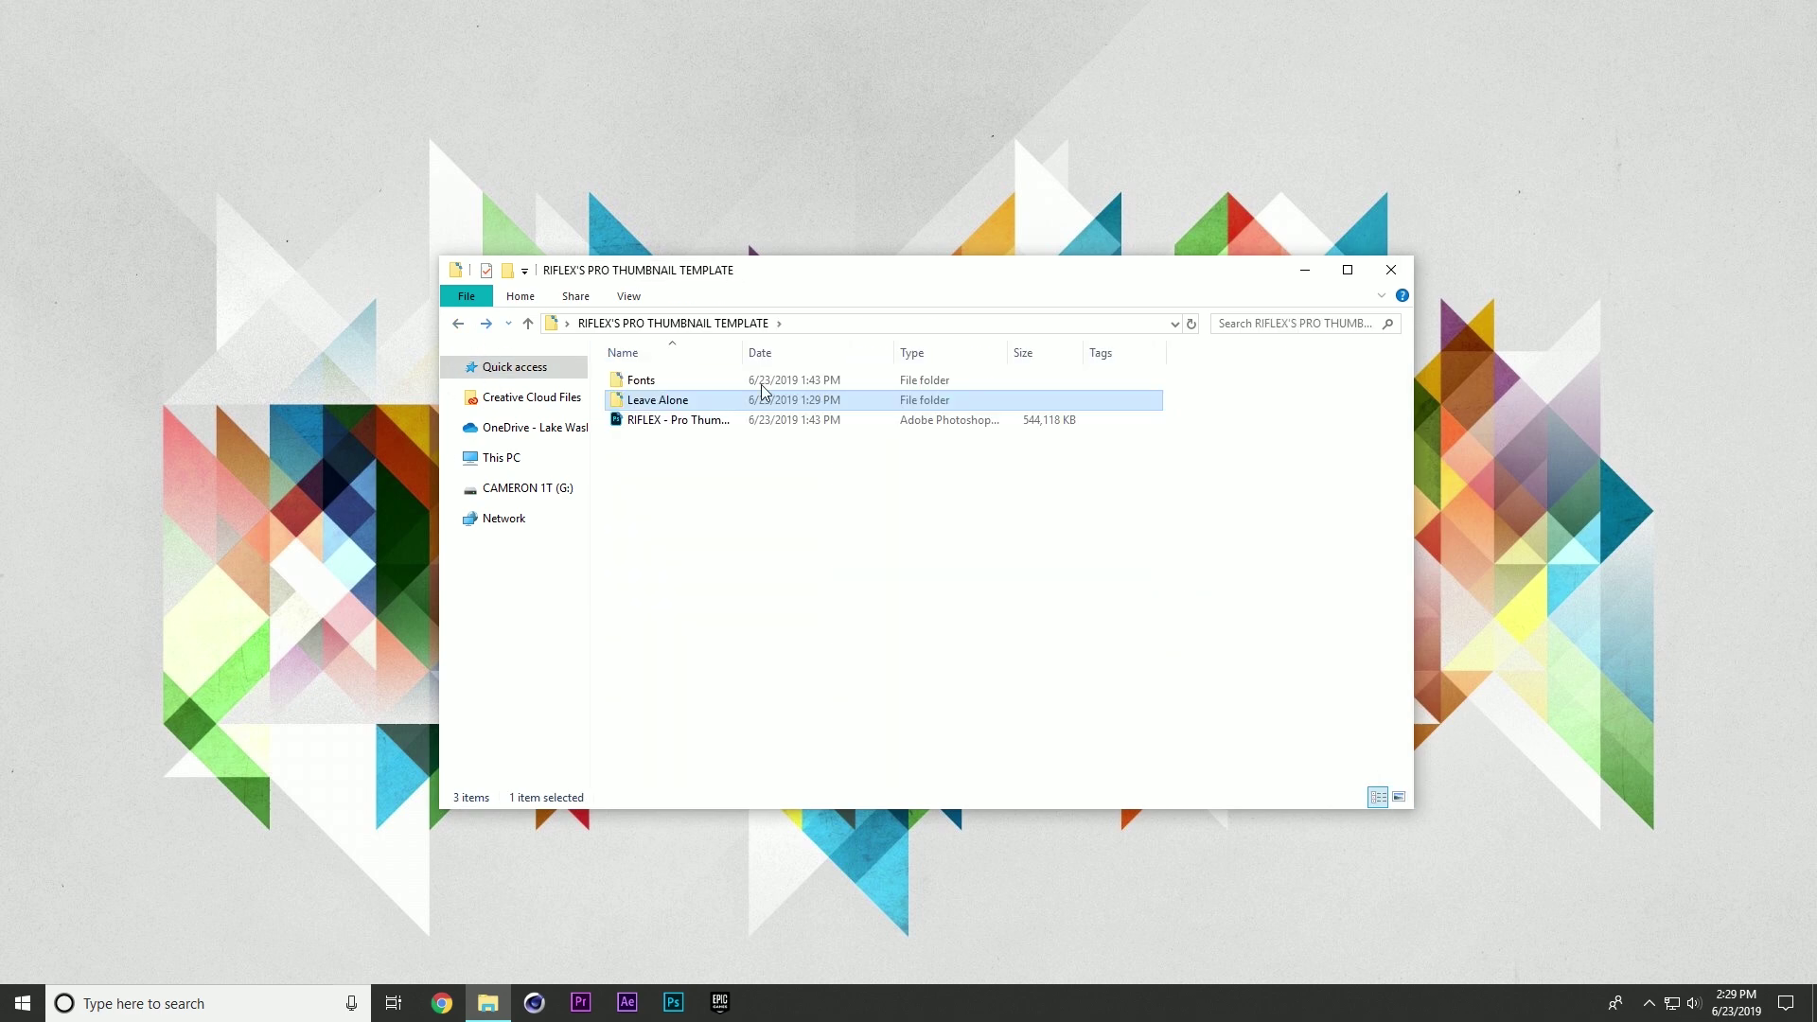
left_click(724, 424)
double_click(724, 422)
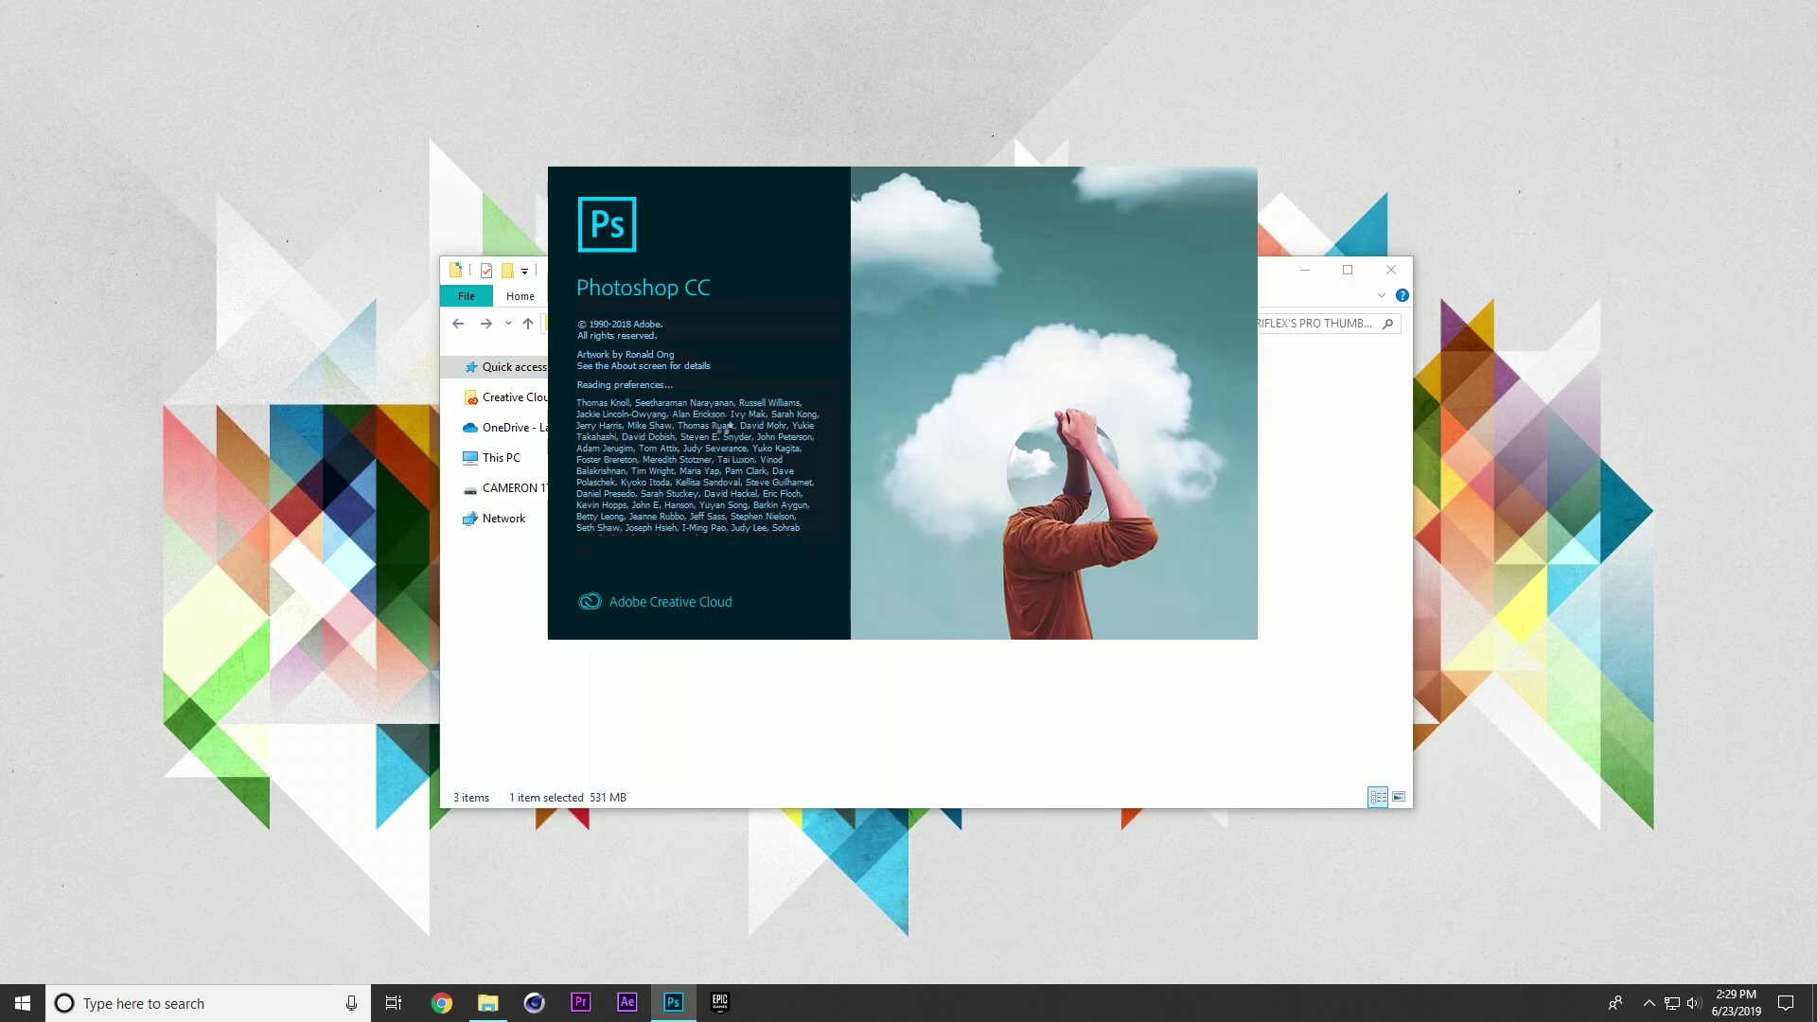
- Duplicate the RIFLEX THUMBNAIL TEMPLATE group, then lock and hide the original
left_click(1391, 270)
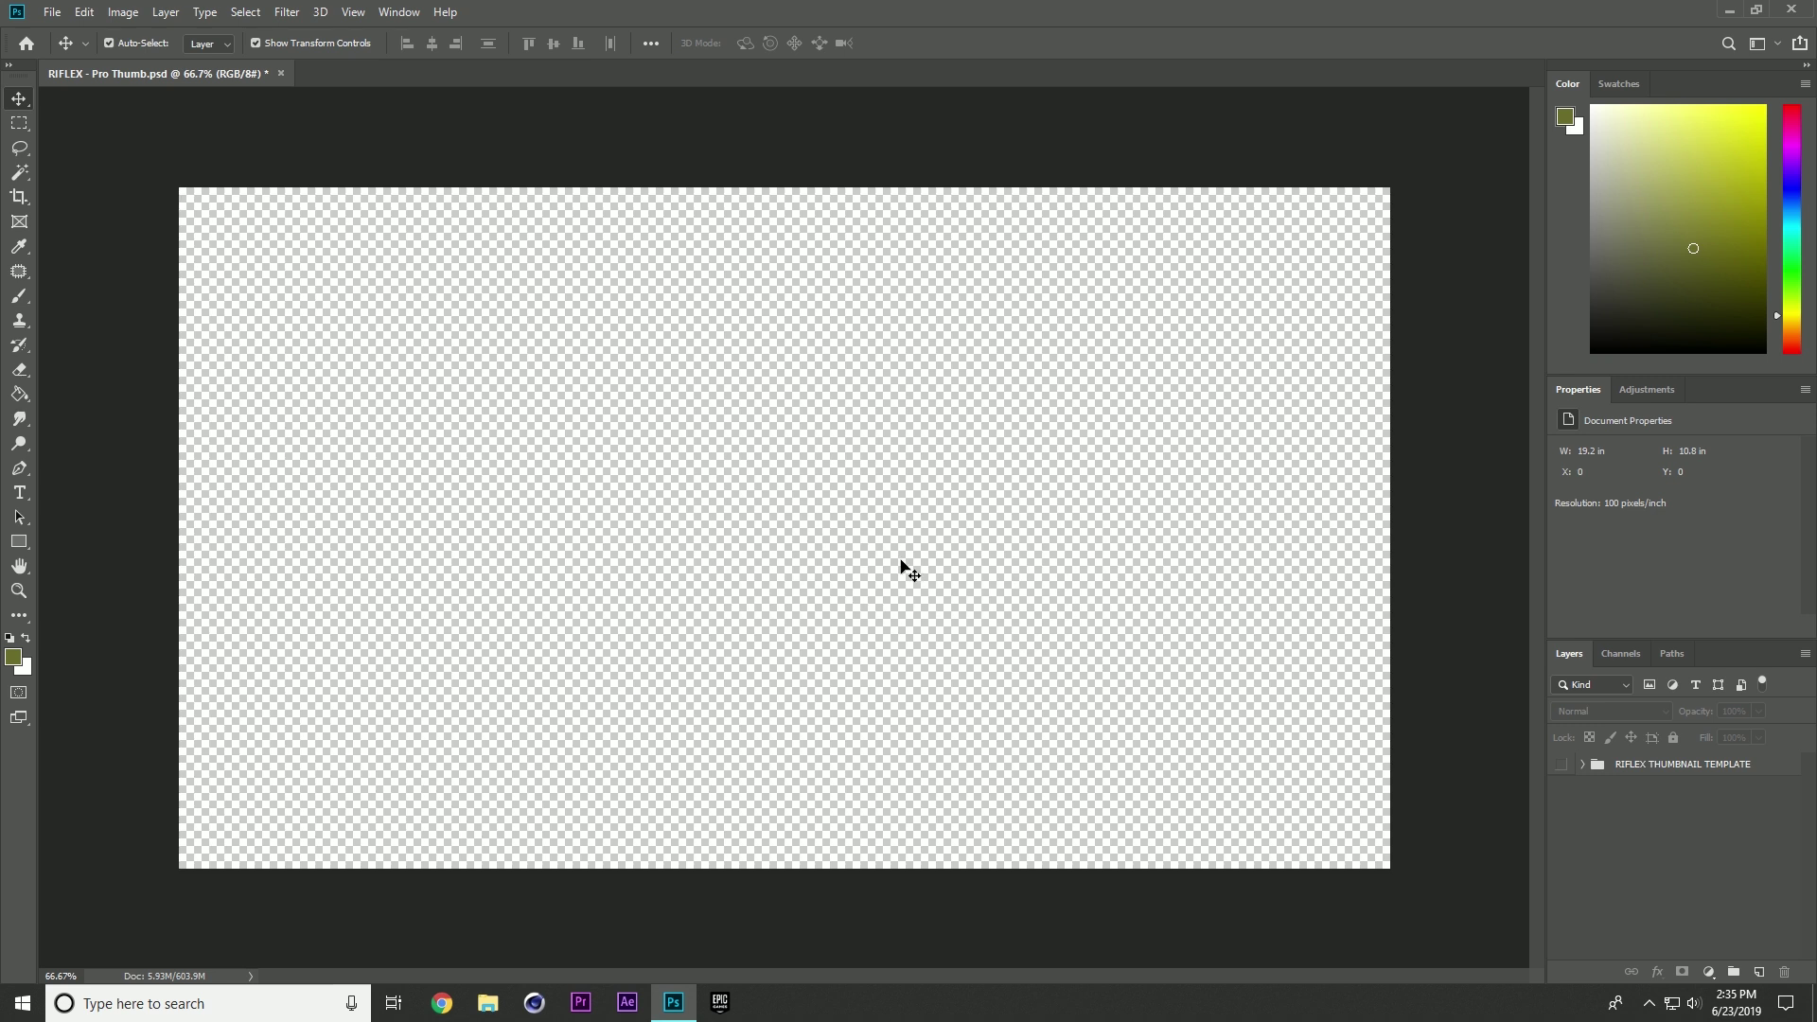
left_click(1561, 765)
left_click(1657, 776)
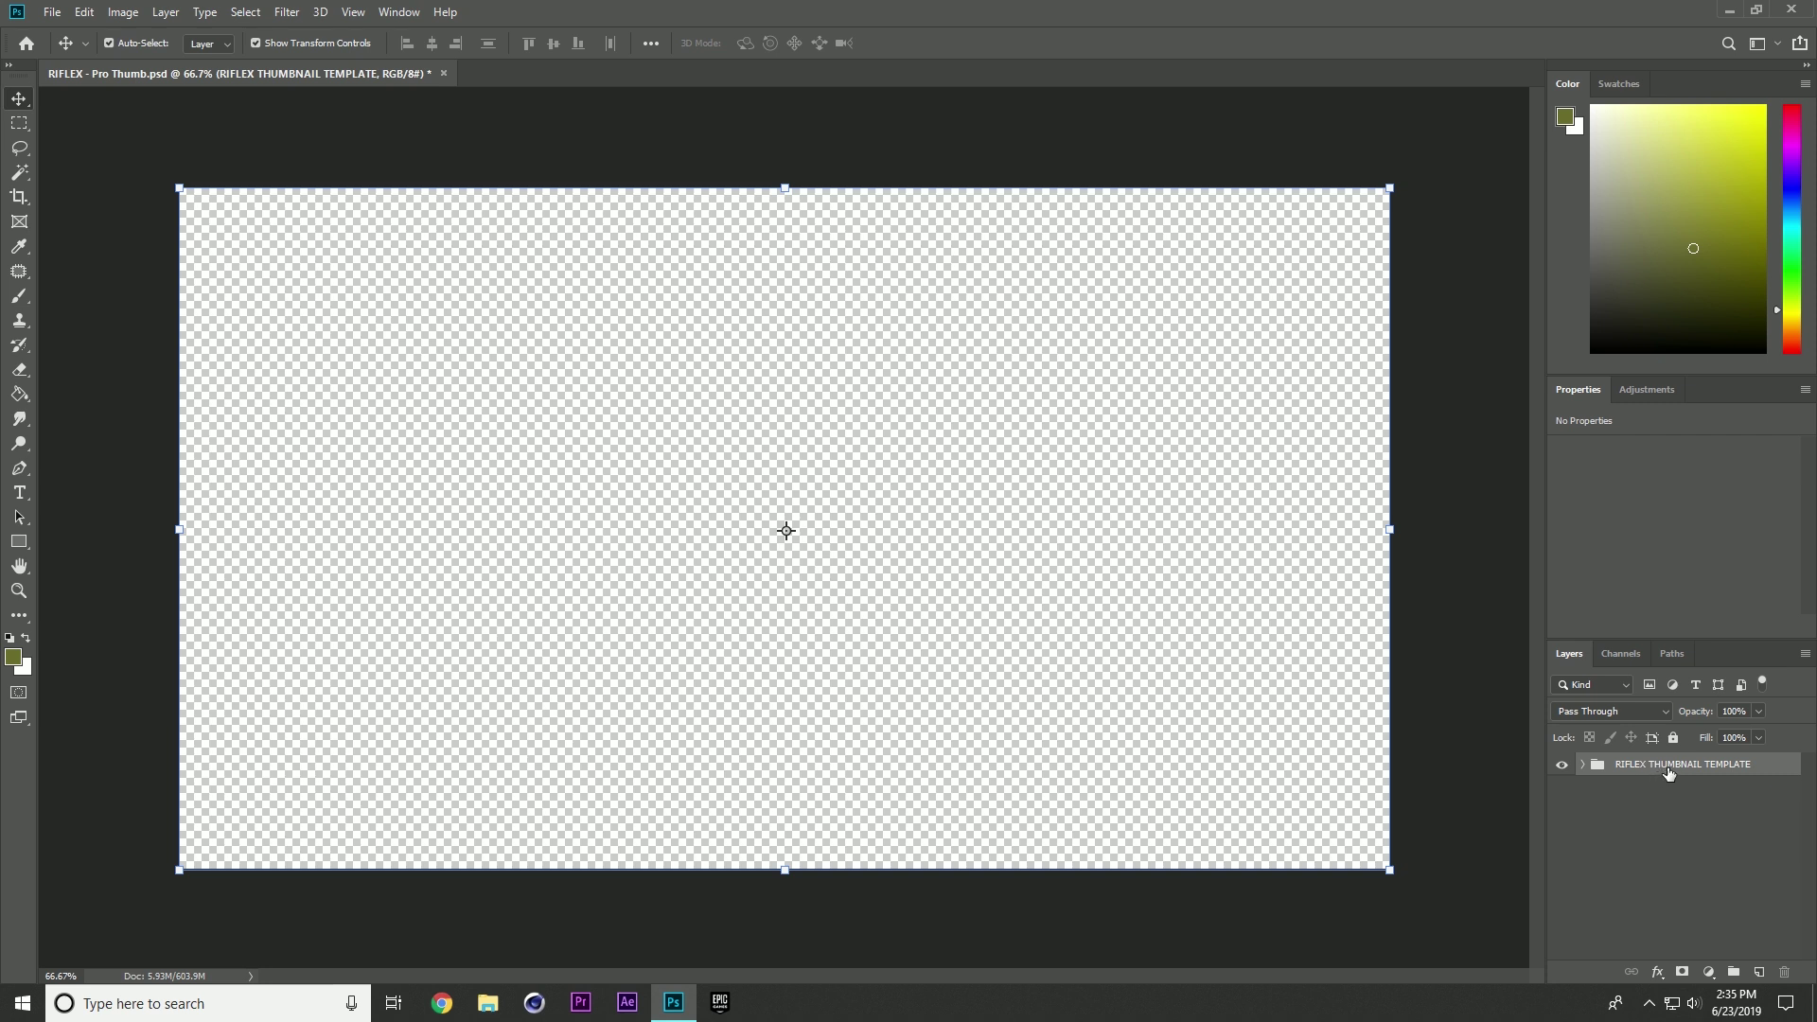
left_click_drag(1672, 776, 1671, 780)
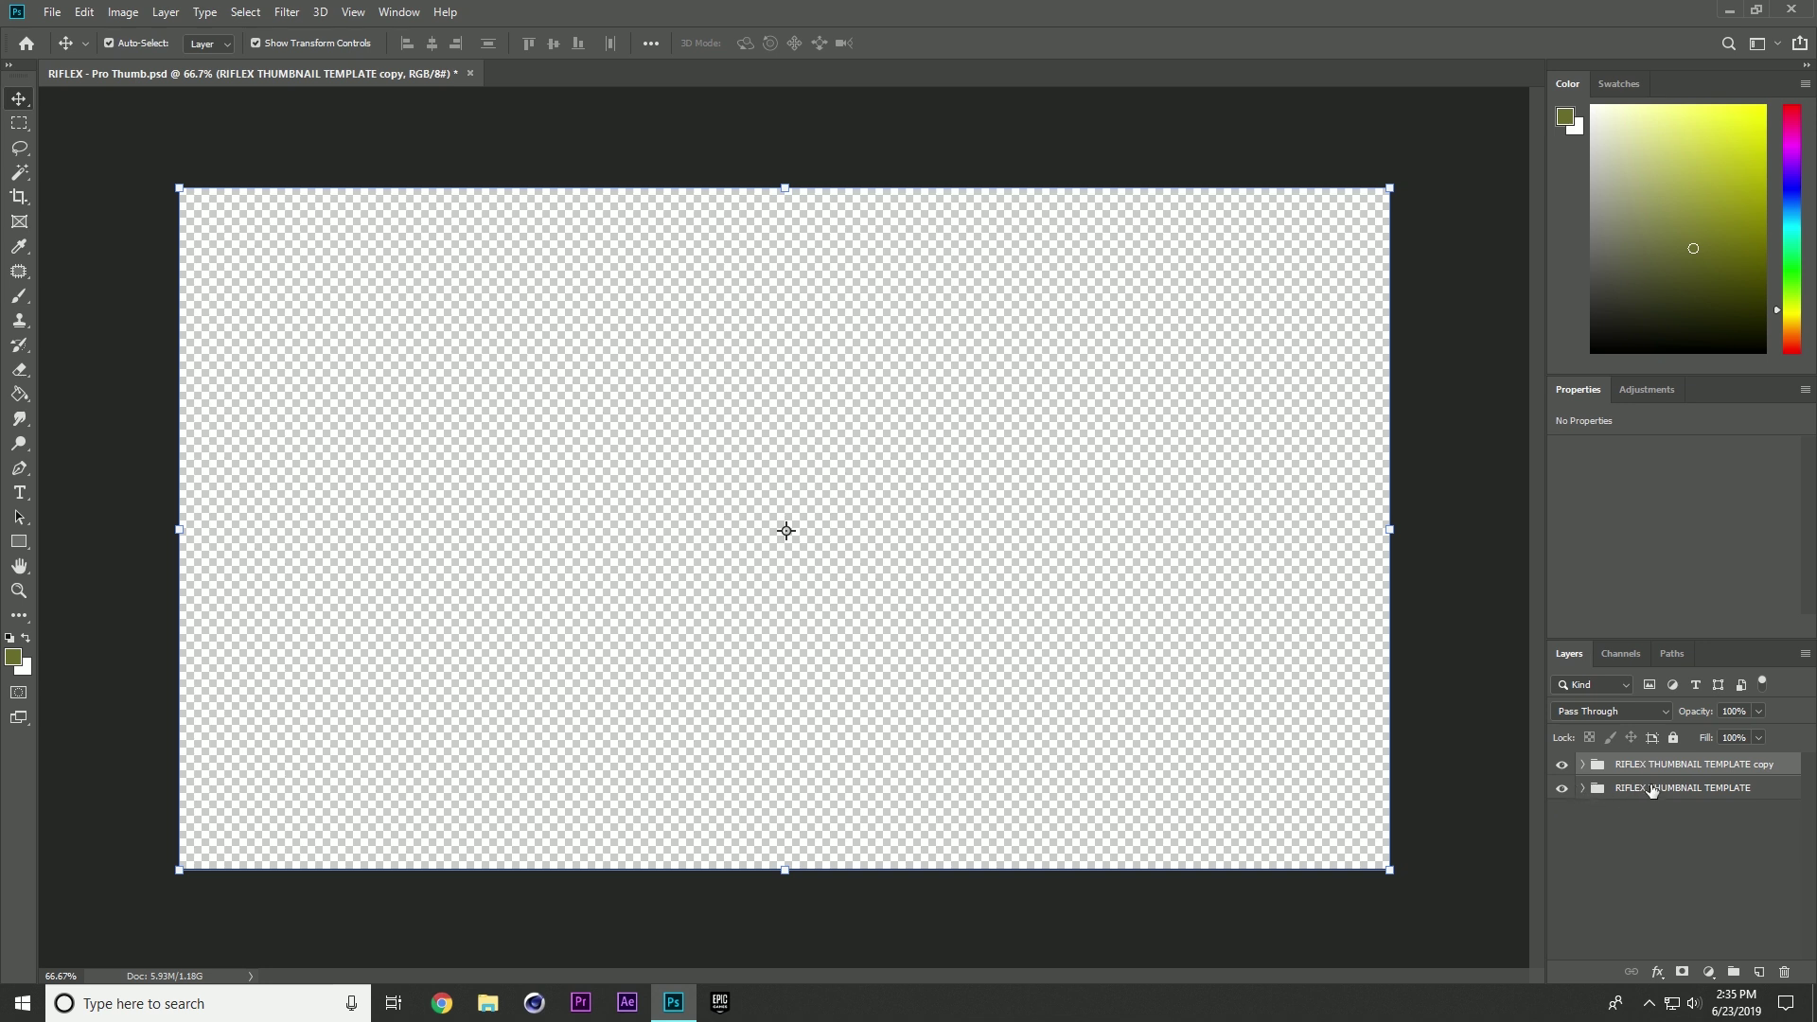
left_click(1655, 791)
left_click(1673, 737)
left_click(1561, 787)
- Inspect the copied group's subgroups, then delete the copy
left_click(1678, 767)
left_click(1584, 767)
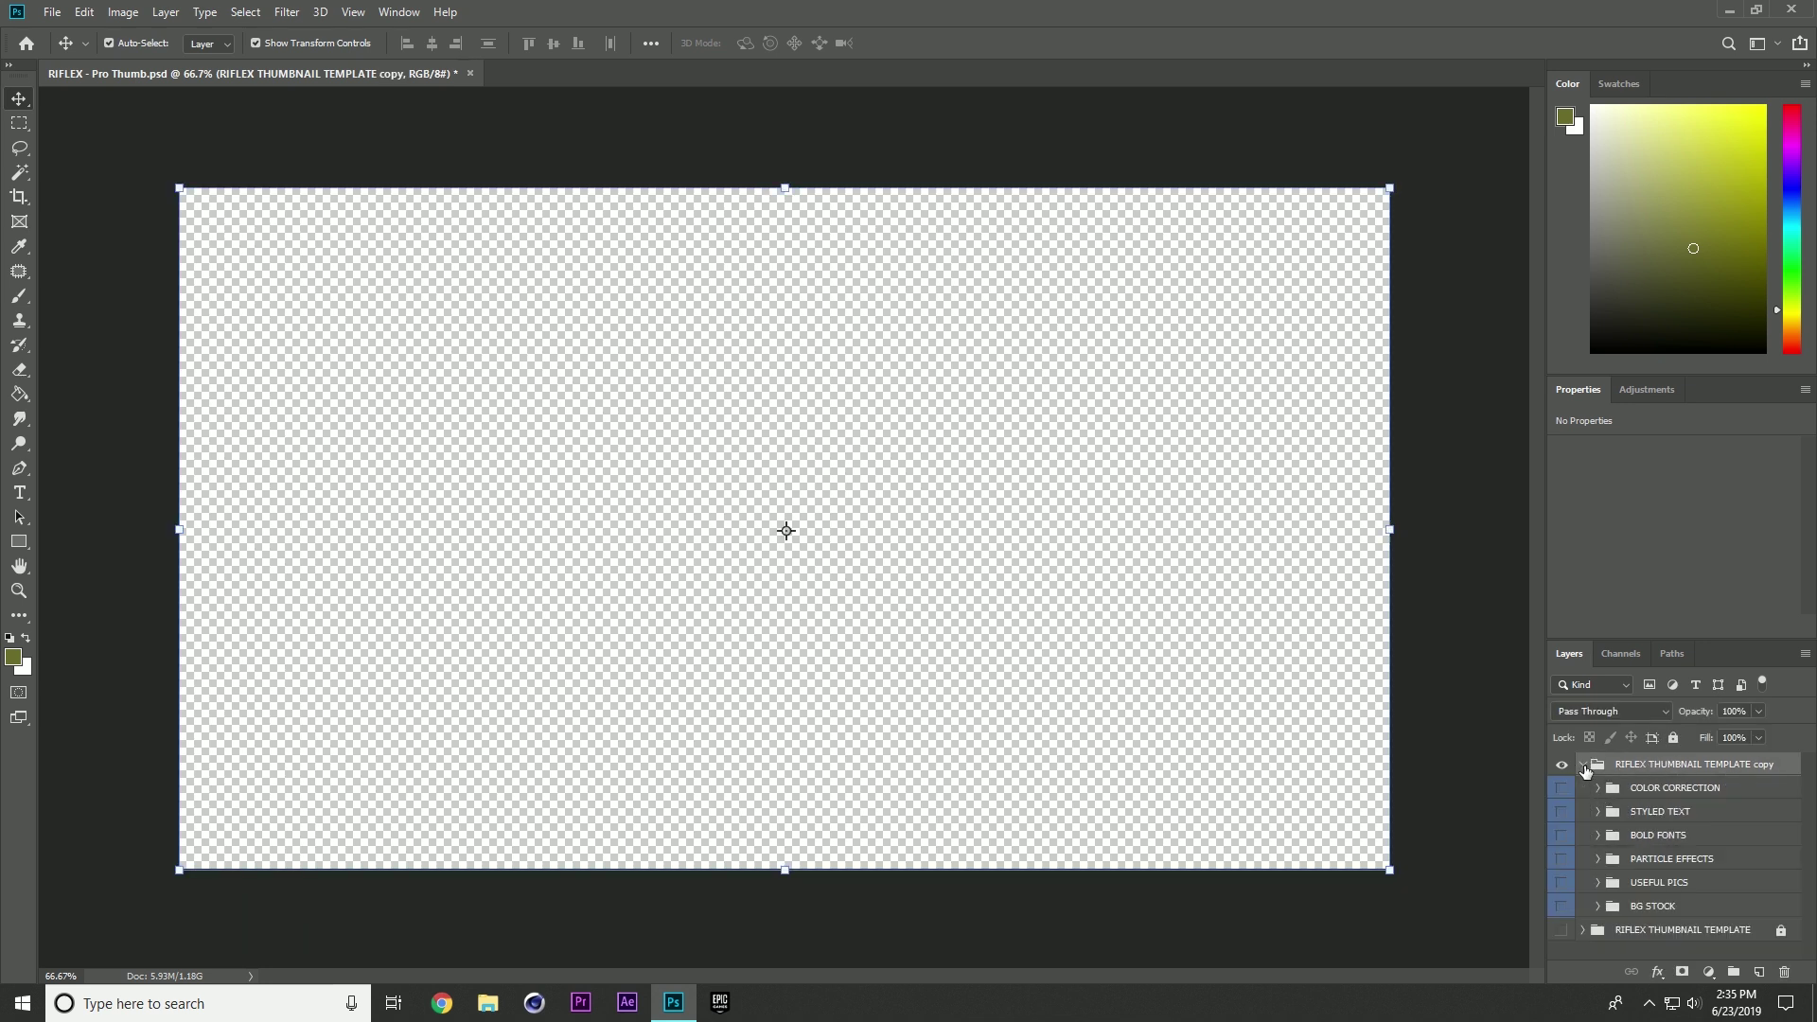
left_click(1584, 765)
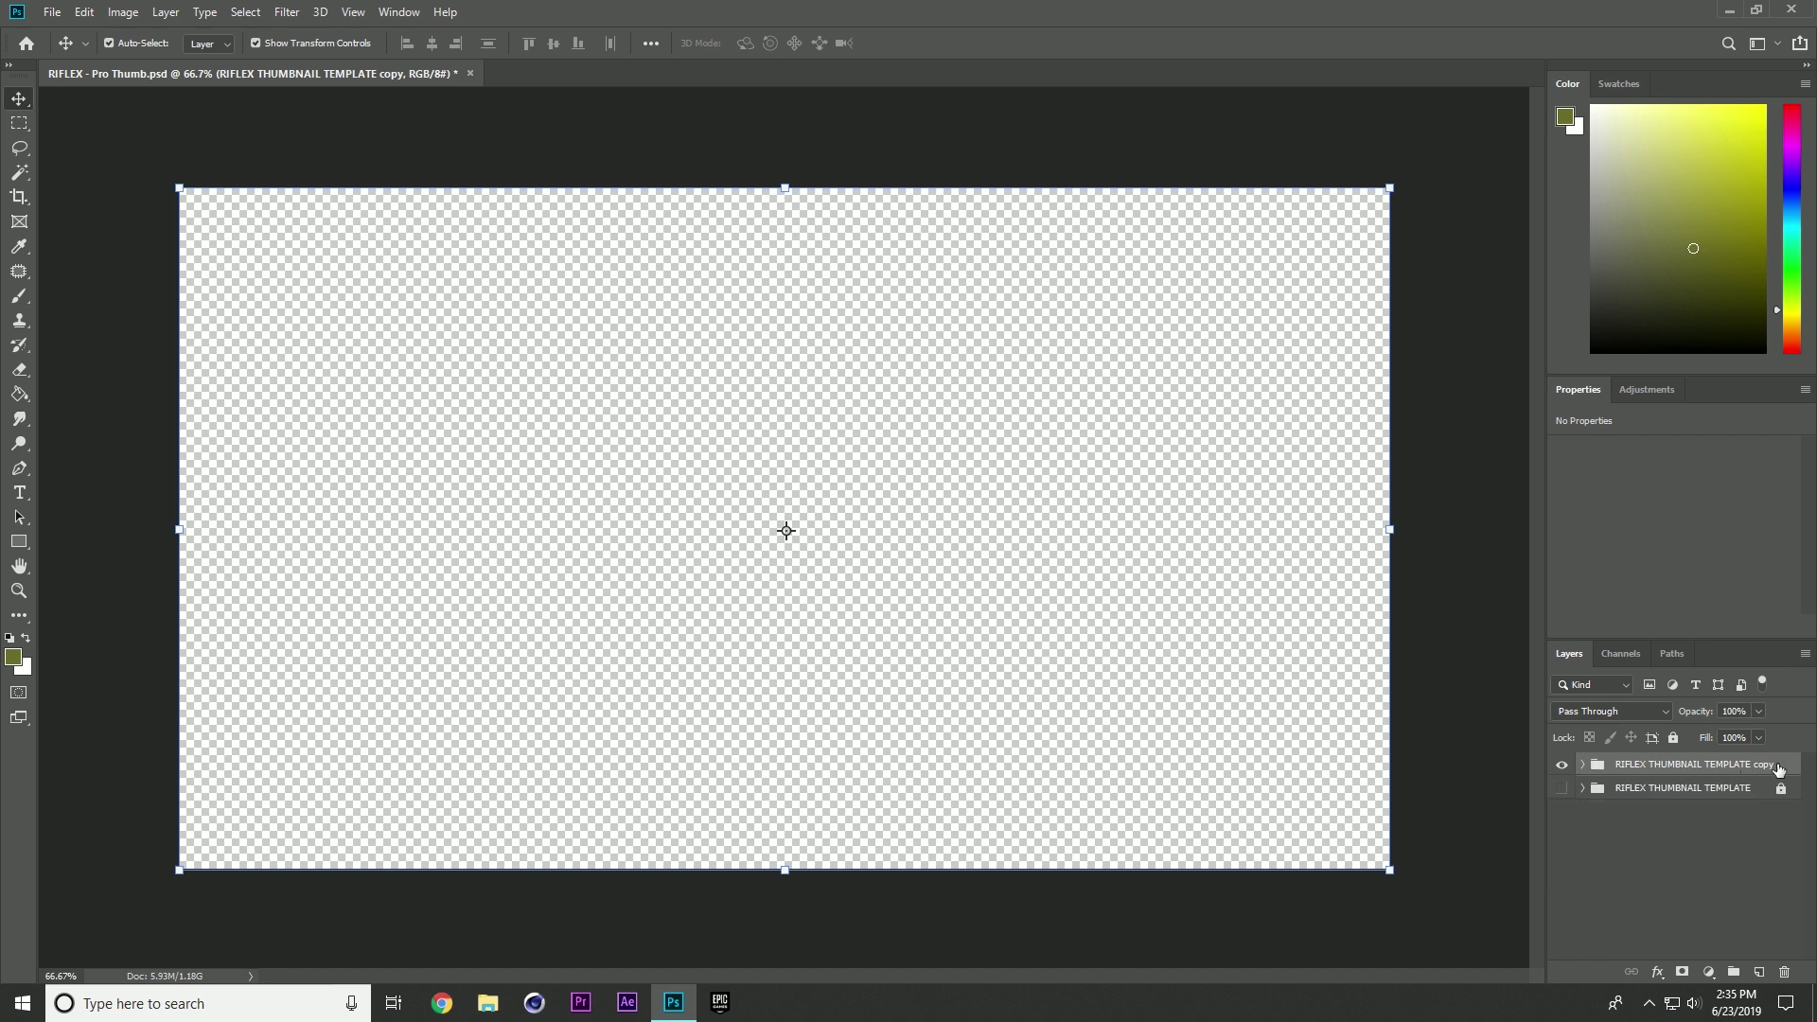
left_click(1584, 765)
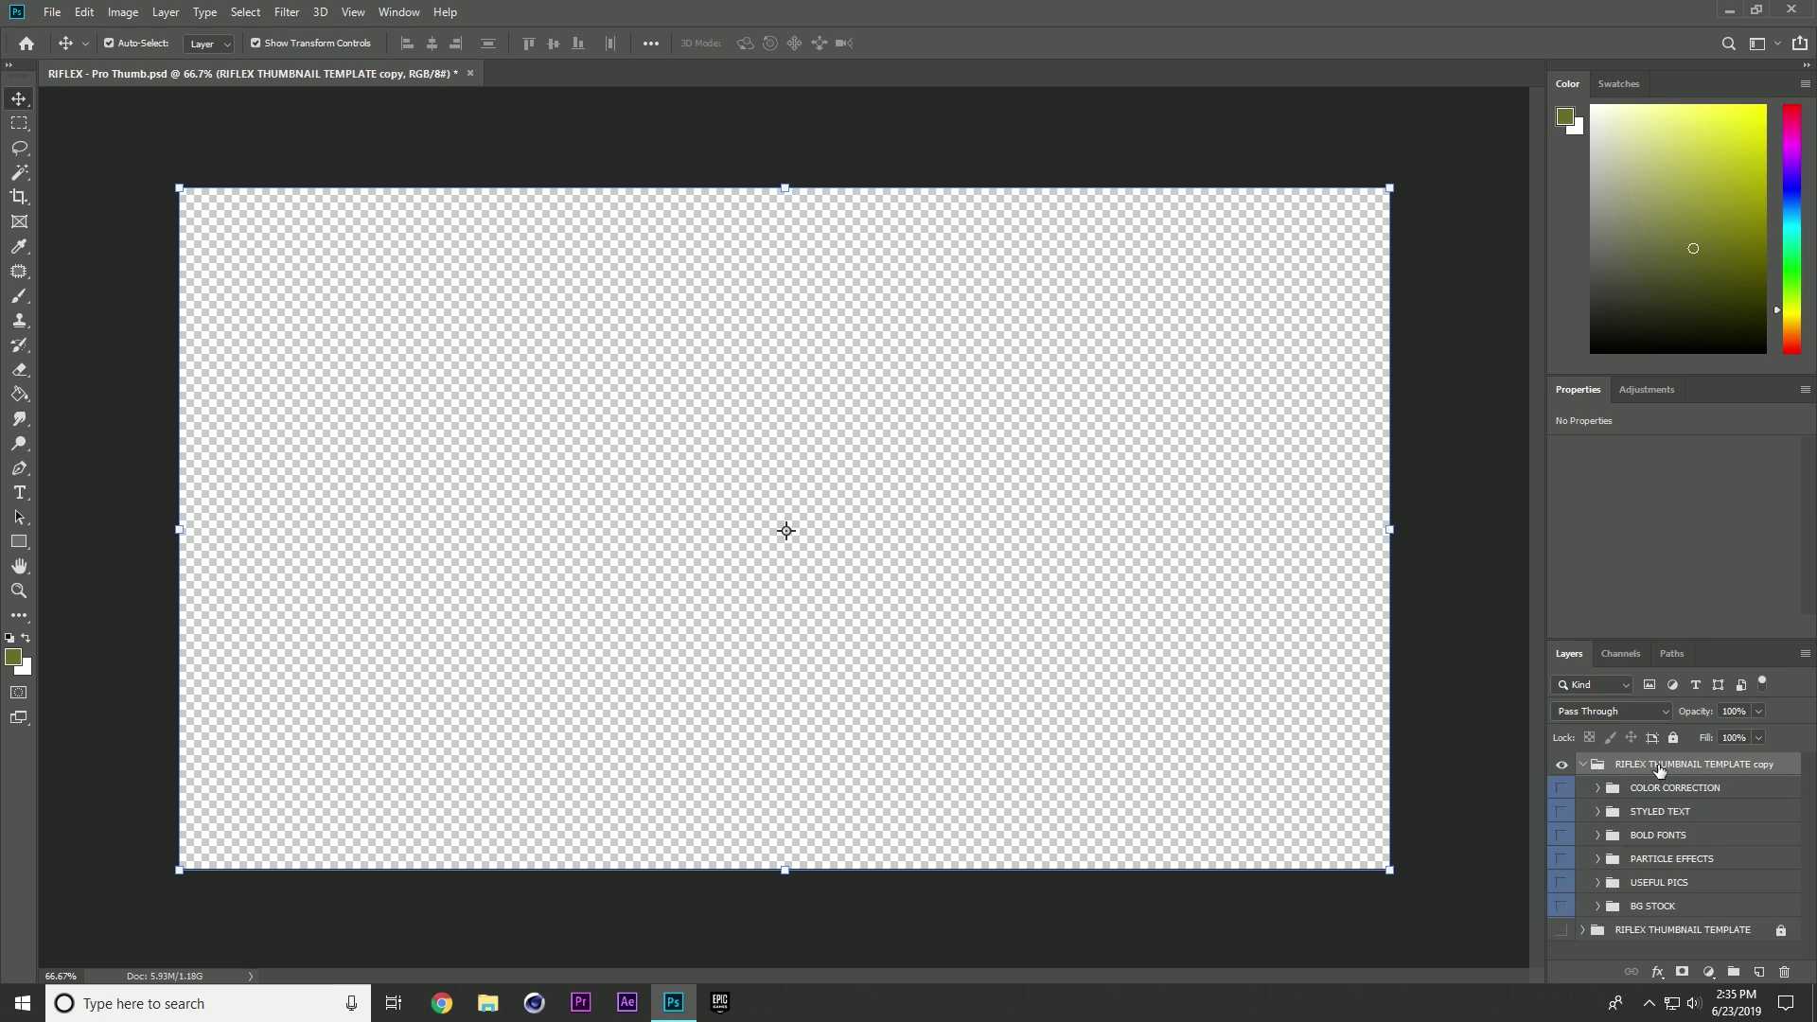
key("Delete")
- Redo it: unlock, duplicate with Ctrl+J, then lock and hide the original group
left_click(1561, 764)
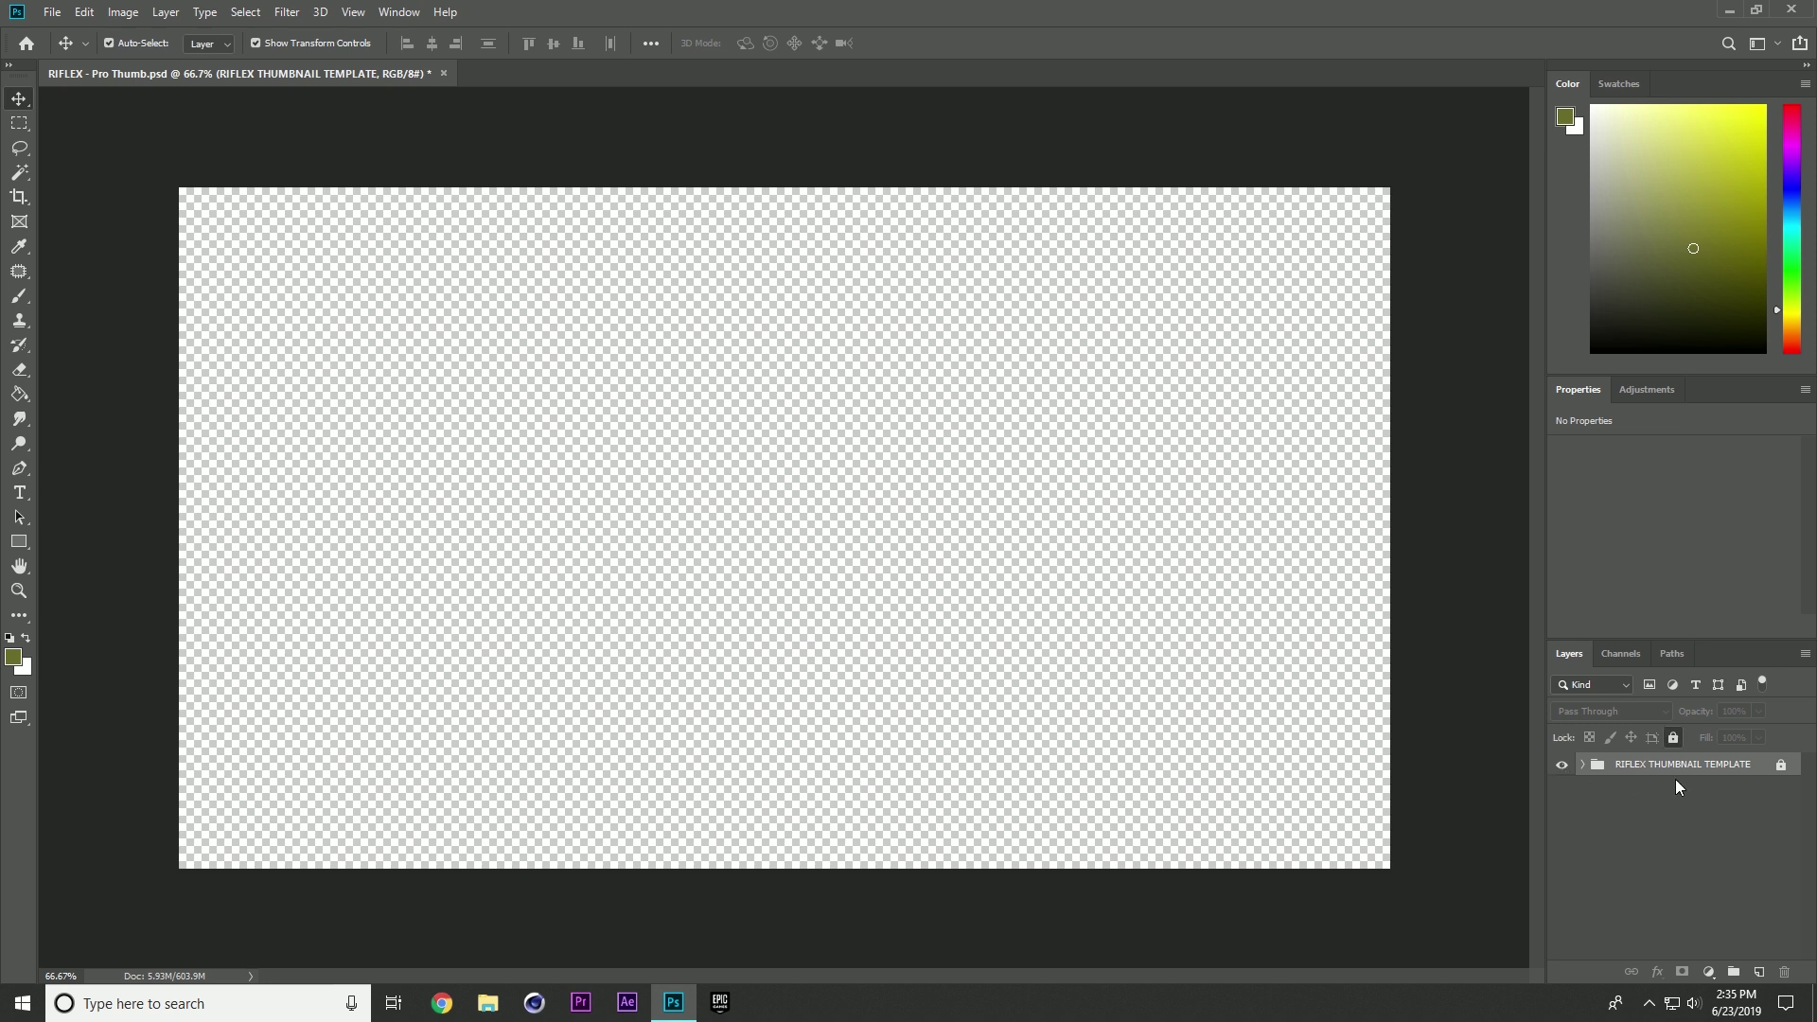
left_click(1783, 765)
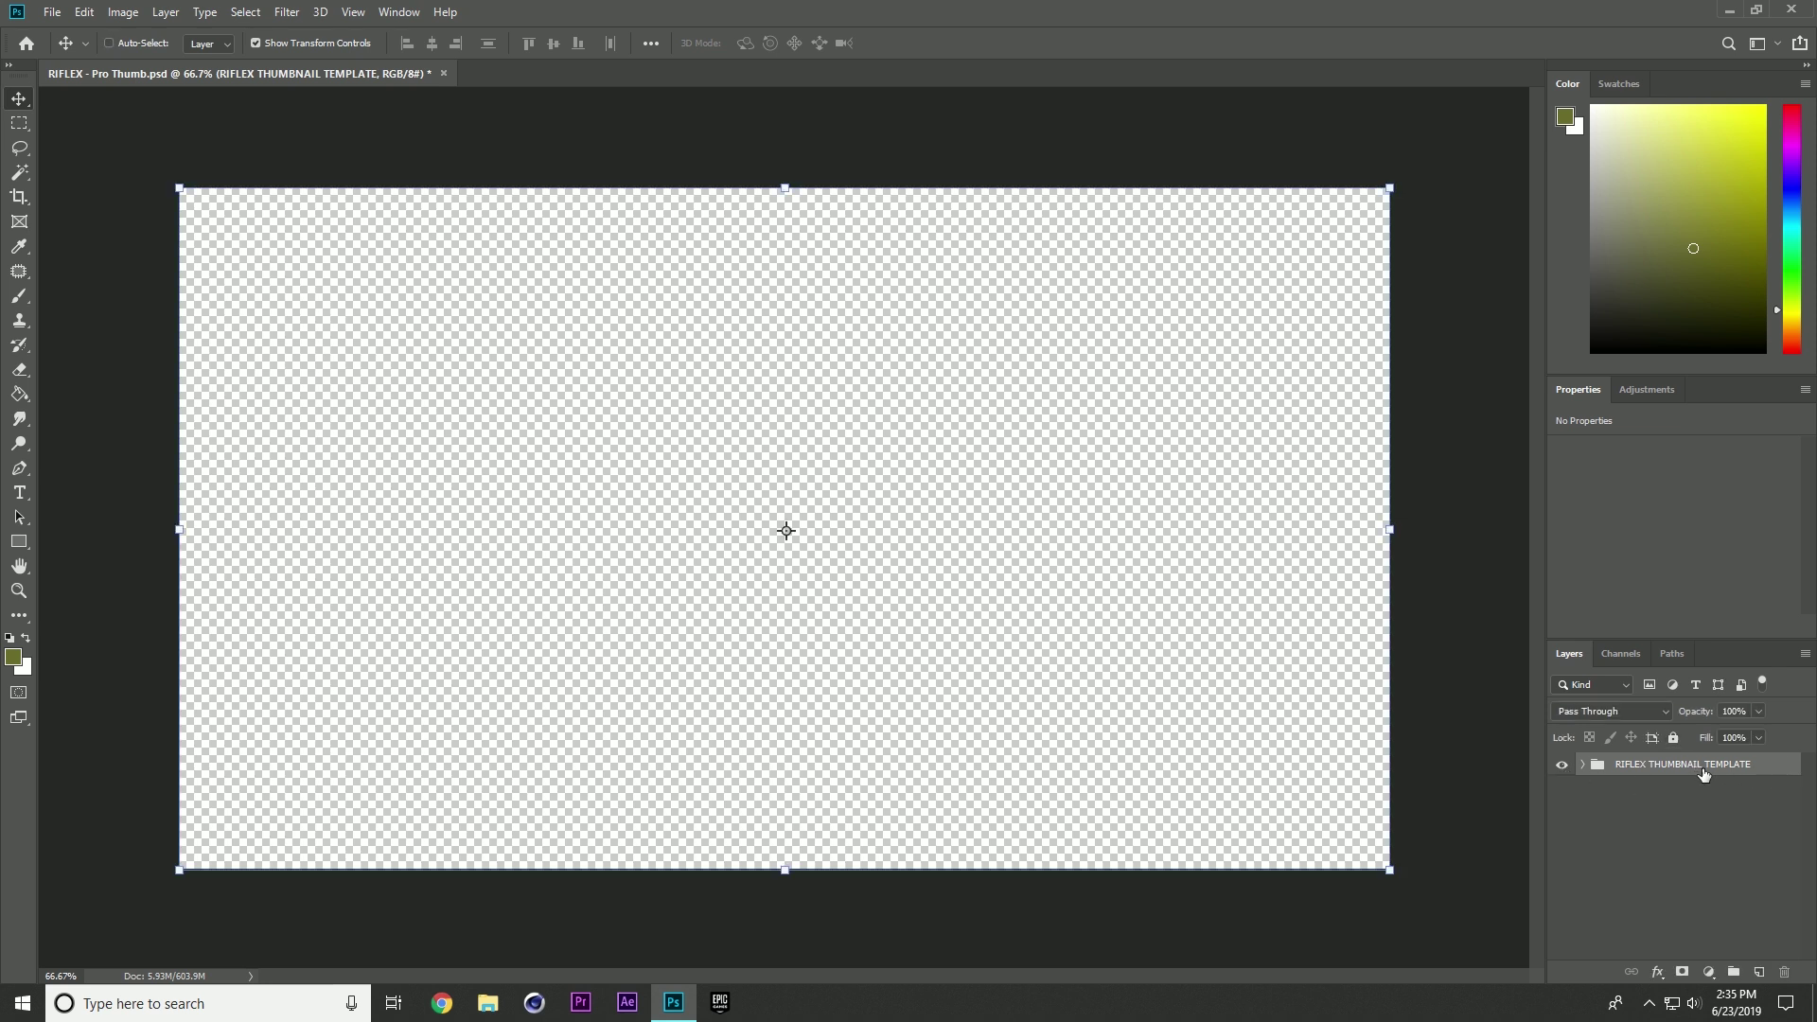
key("ctrl+j")
left_click(1684, 791)
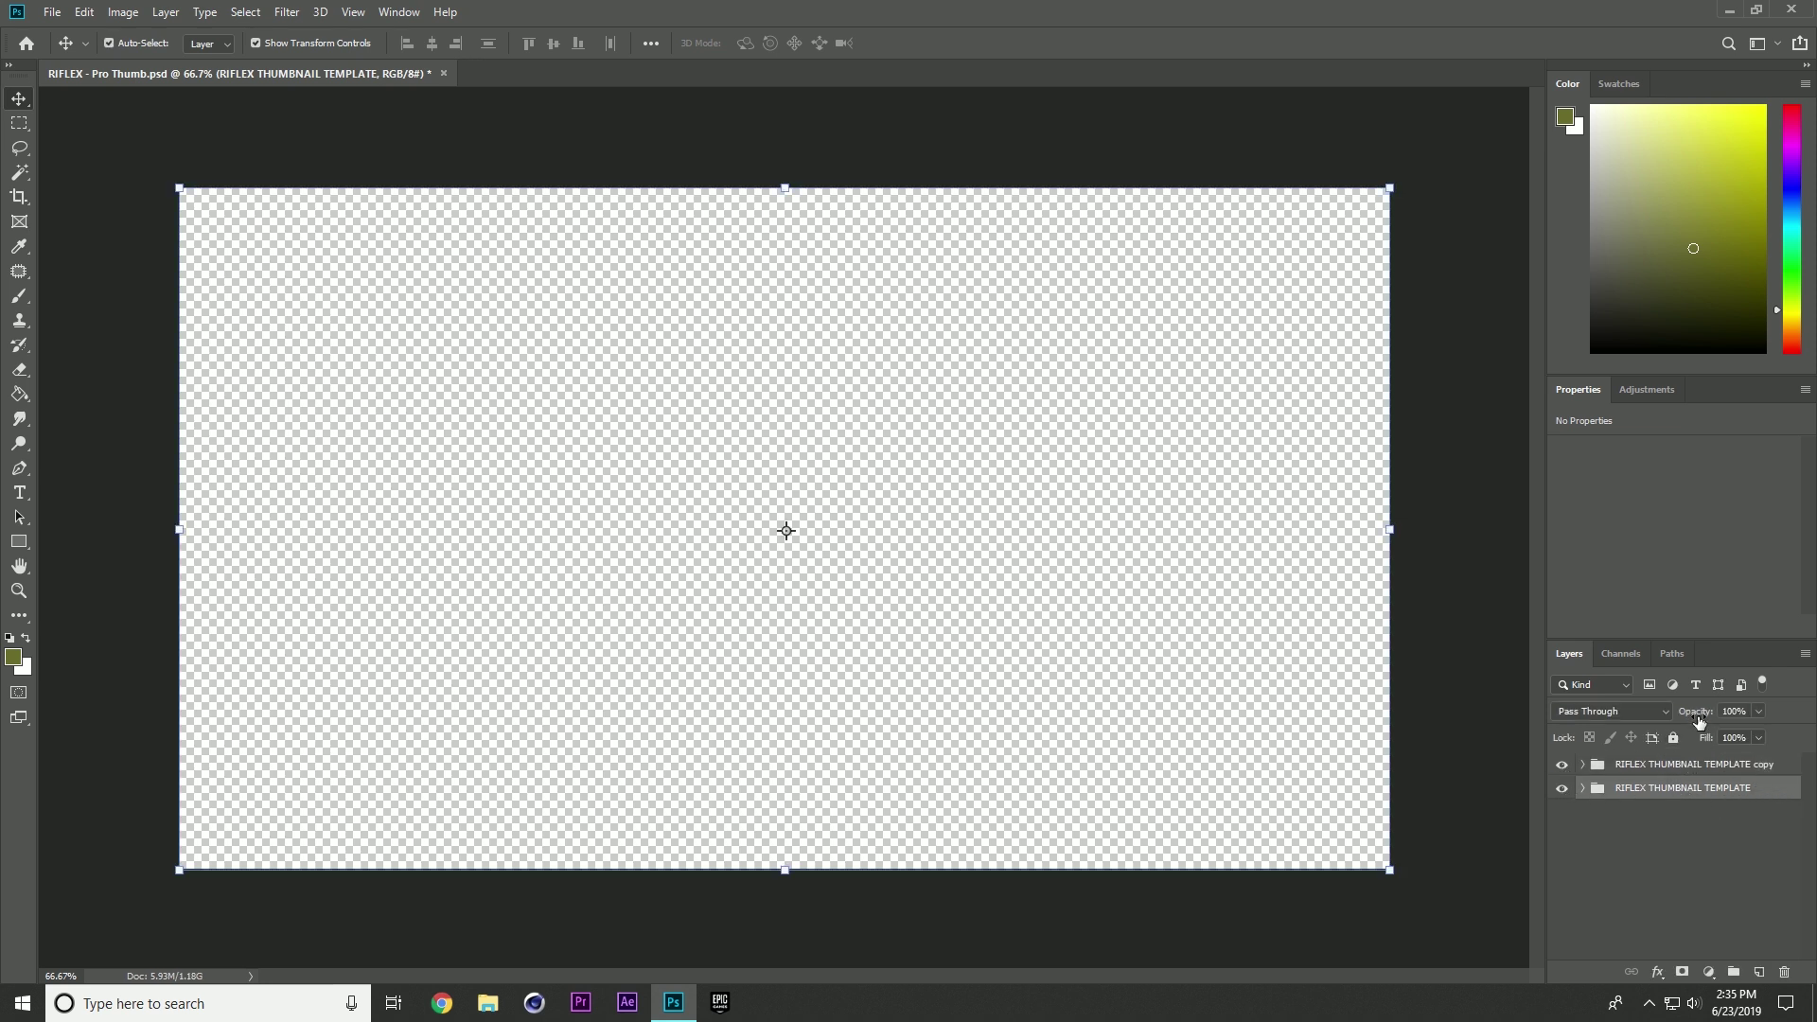
left_click(1673, 738)
left_click(1562, 788)
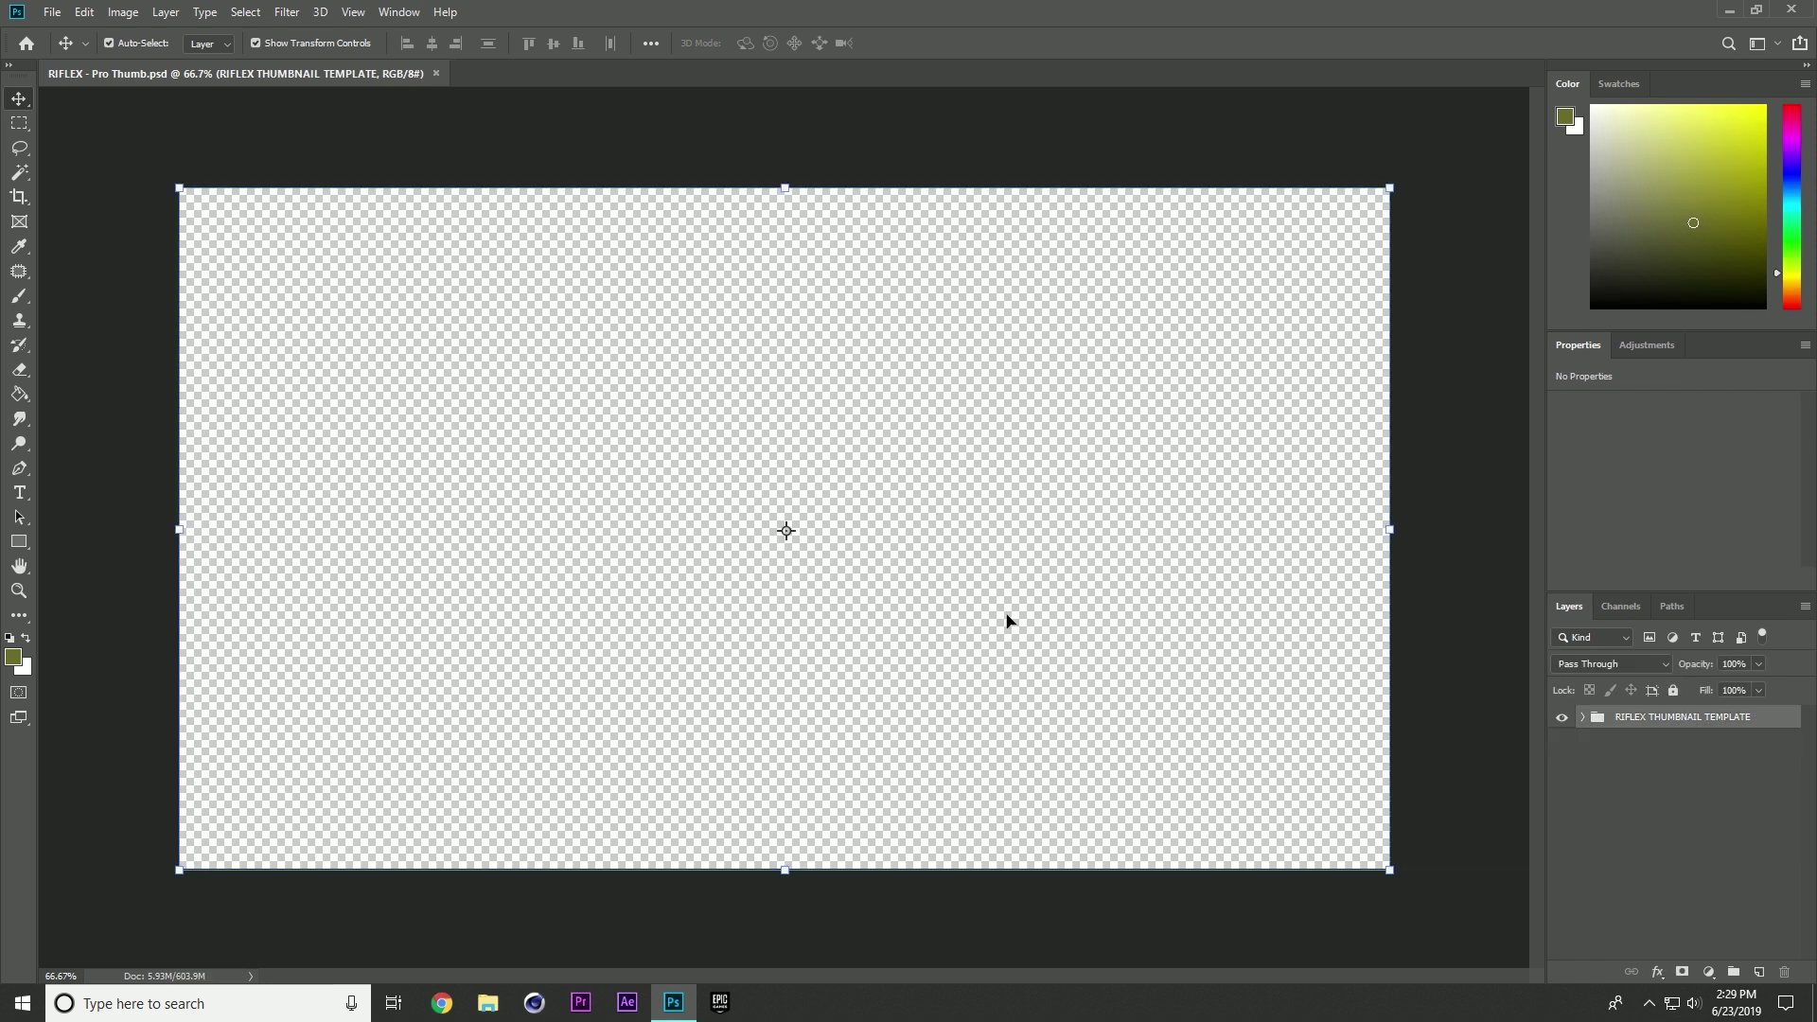
- Expand the template group and its COLOR CORRECTION subgroup to list the adjustment layers
left_click(1582, 717)
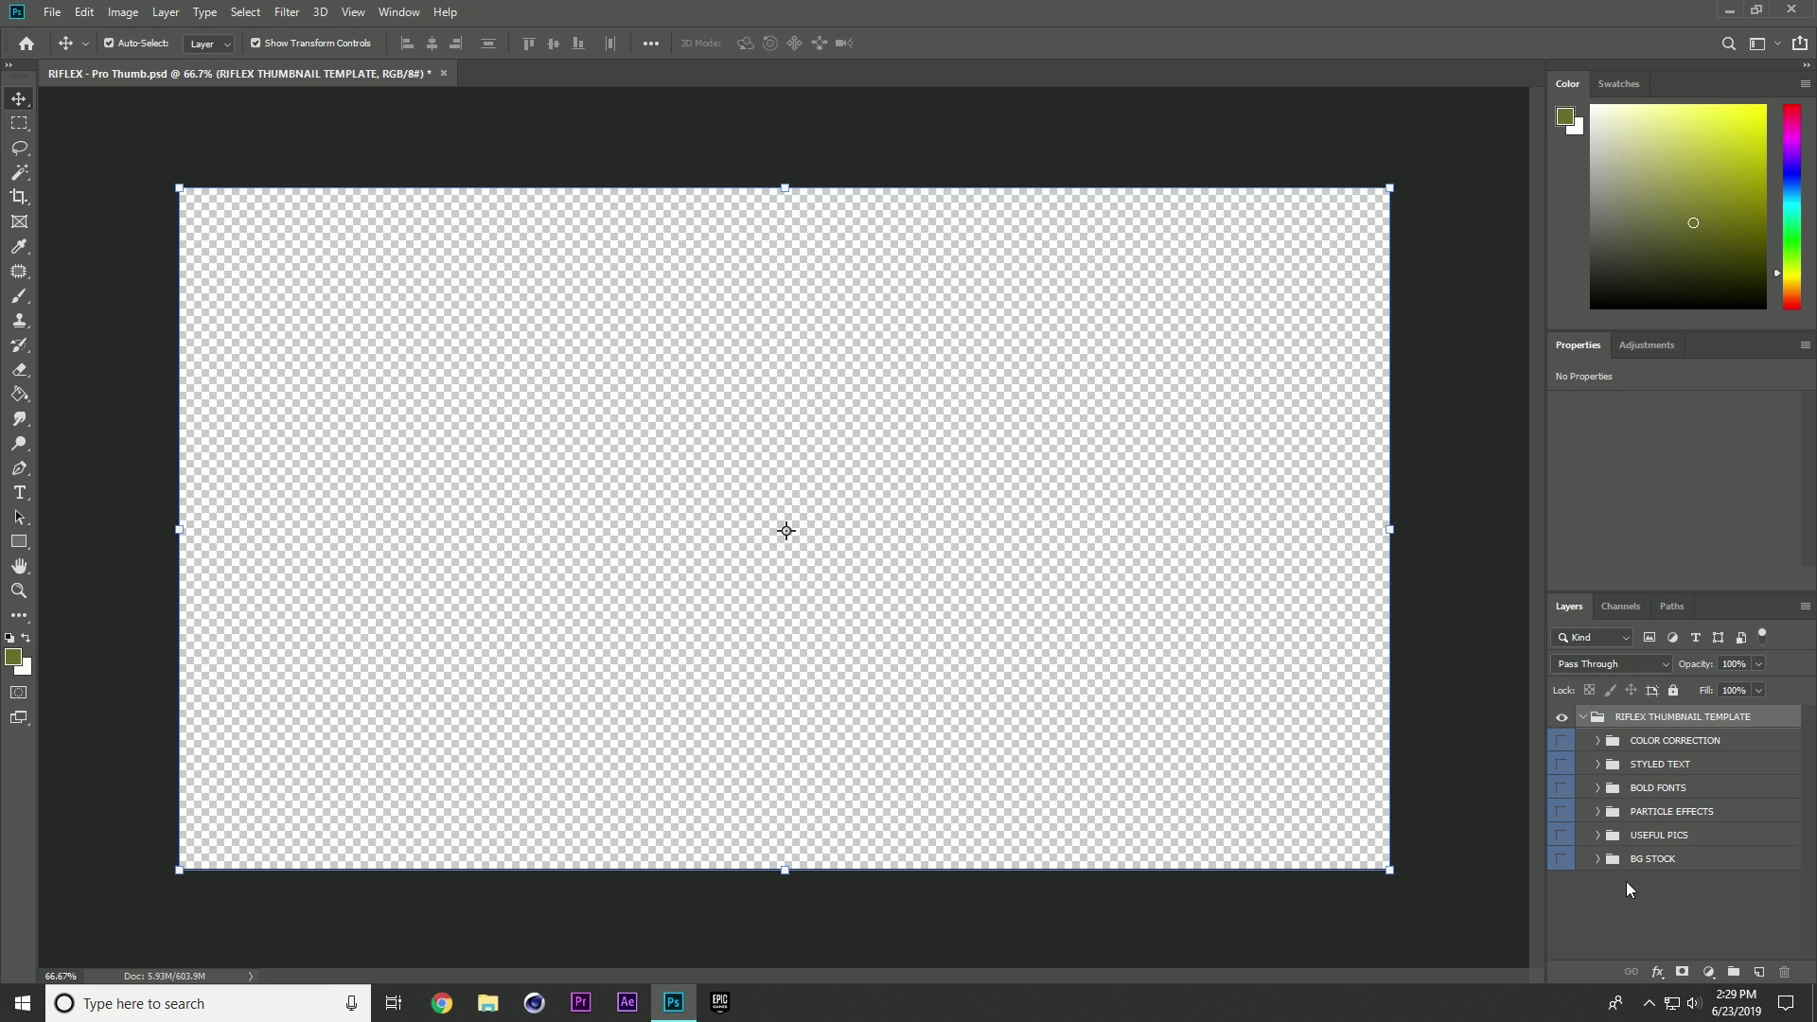
left_click(1602, 746)
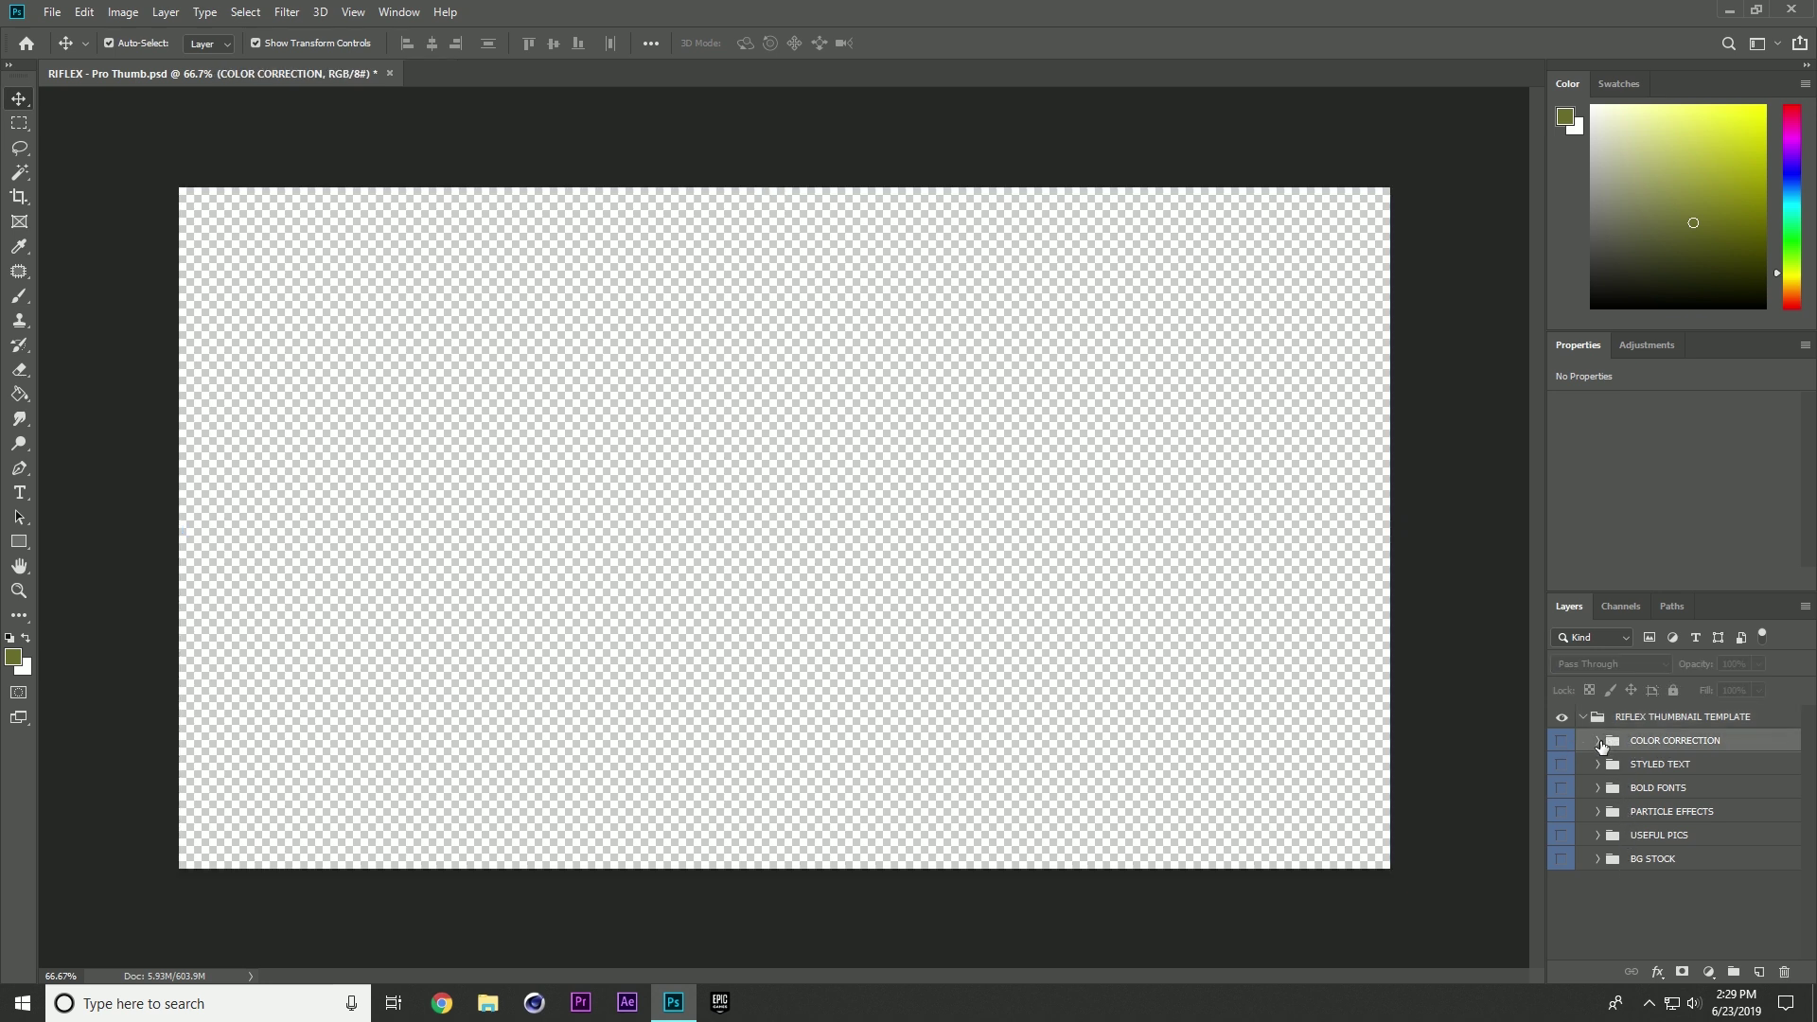
left_click(1597, 741)
scroll(1708, 818, "down", 1)
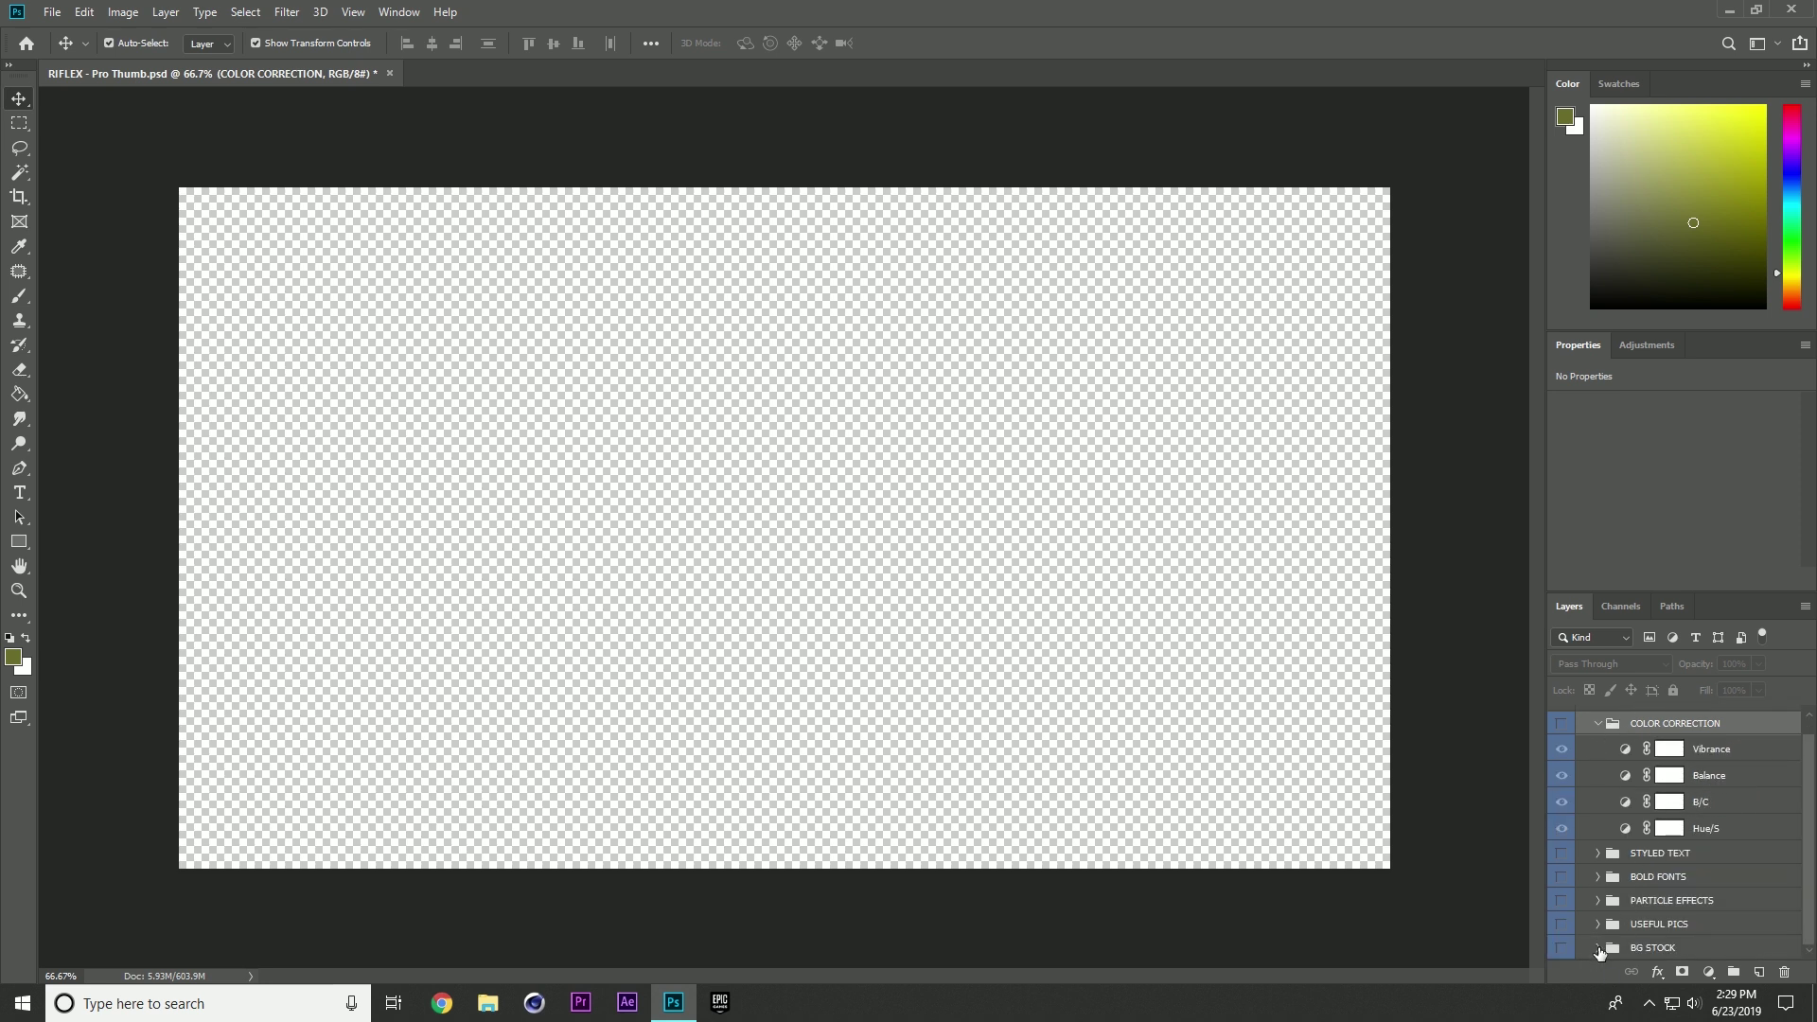
- Show the BG STOCK group and browse its stock background layers
left_click(1561, 947)
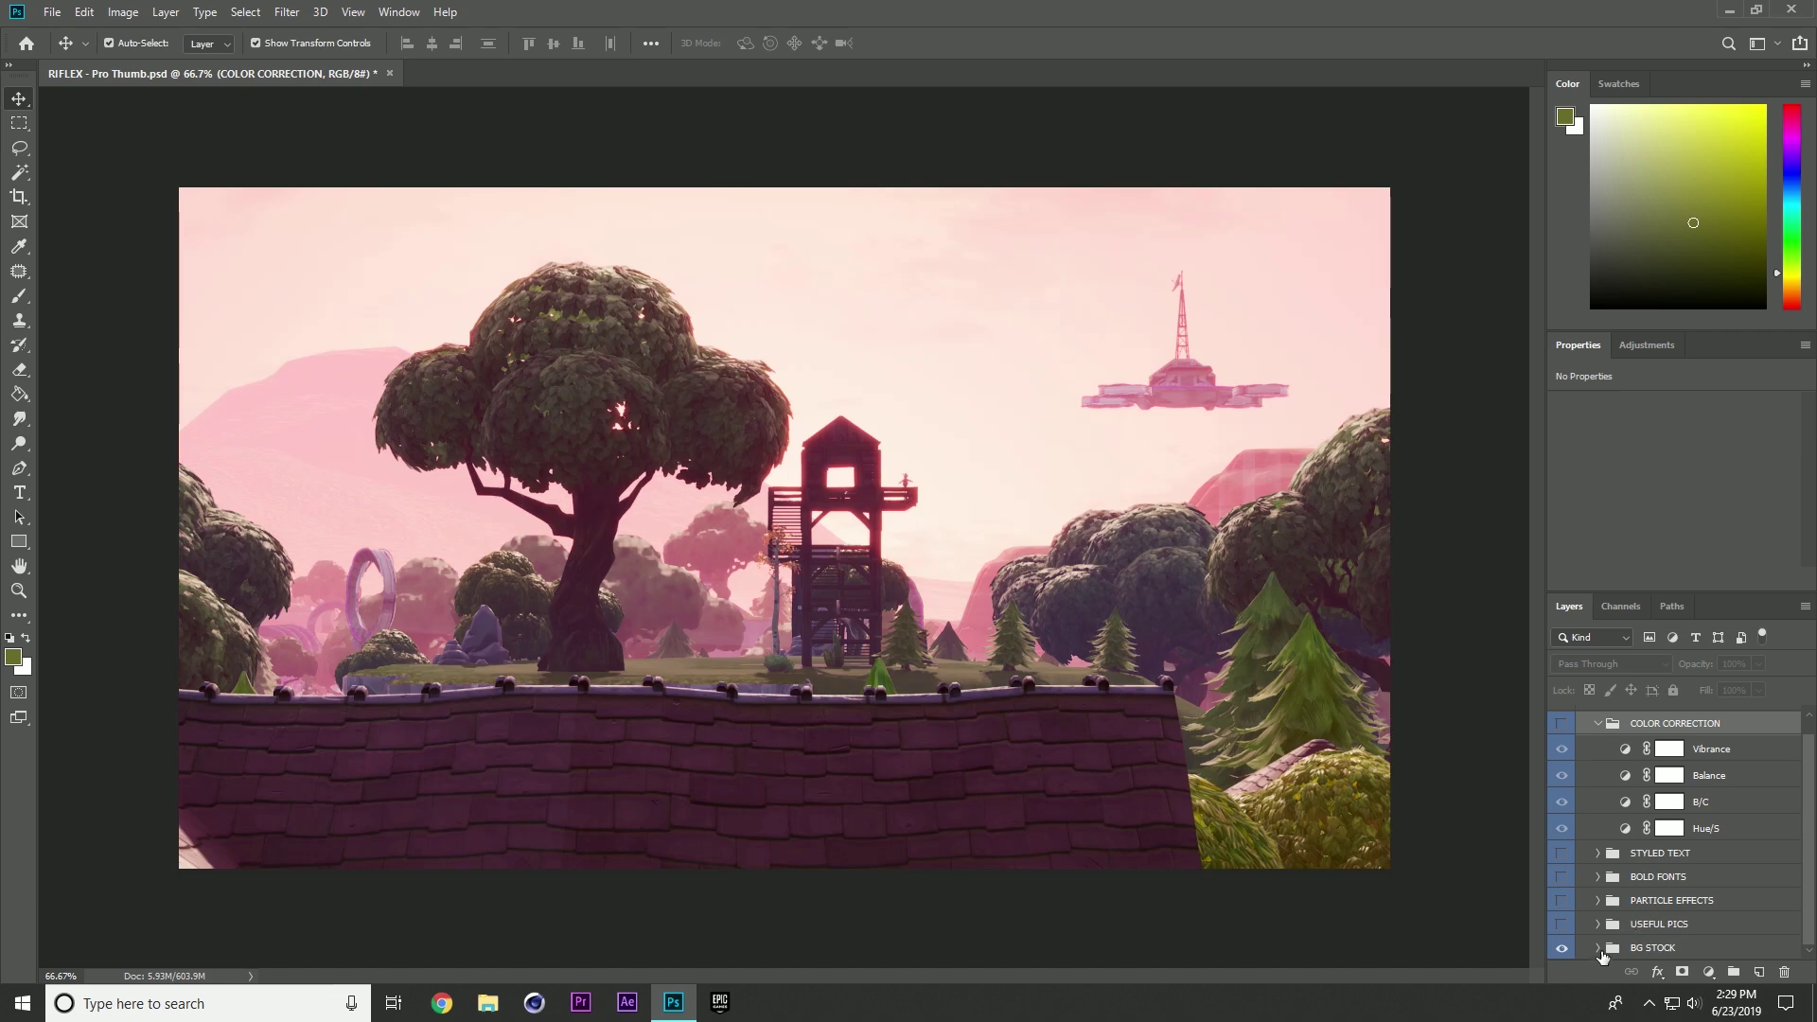
left_click(1597, 947)
scroll(1661, 861, "down", 5)
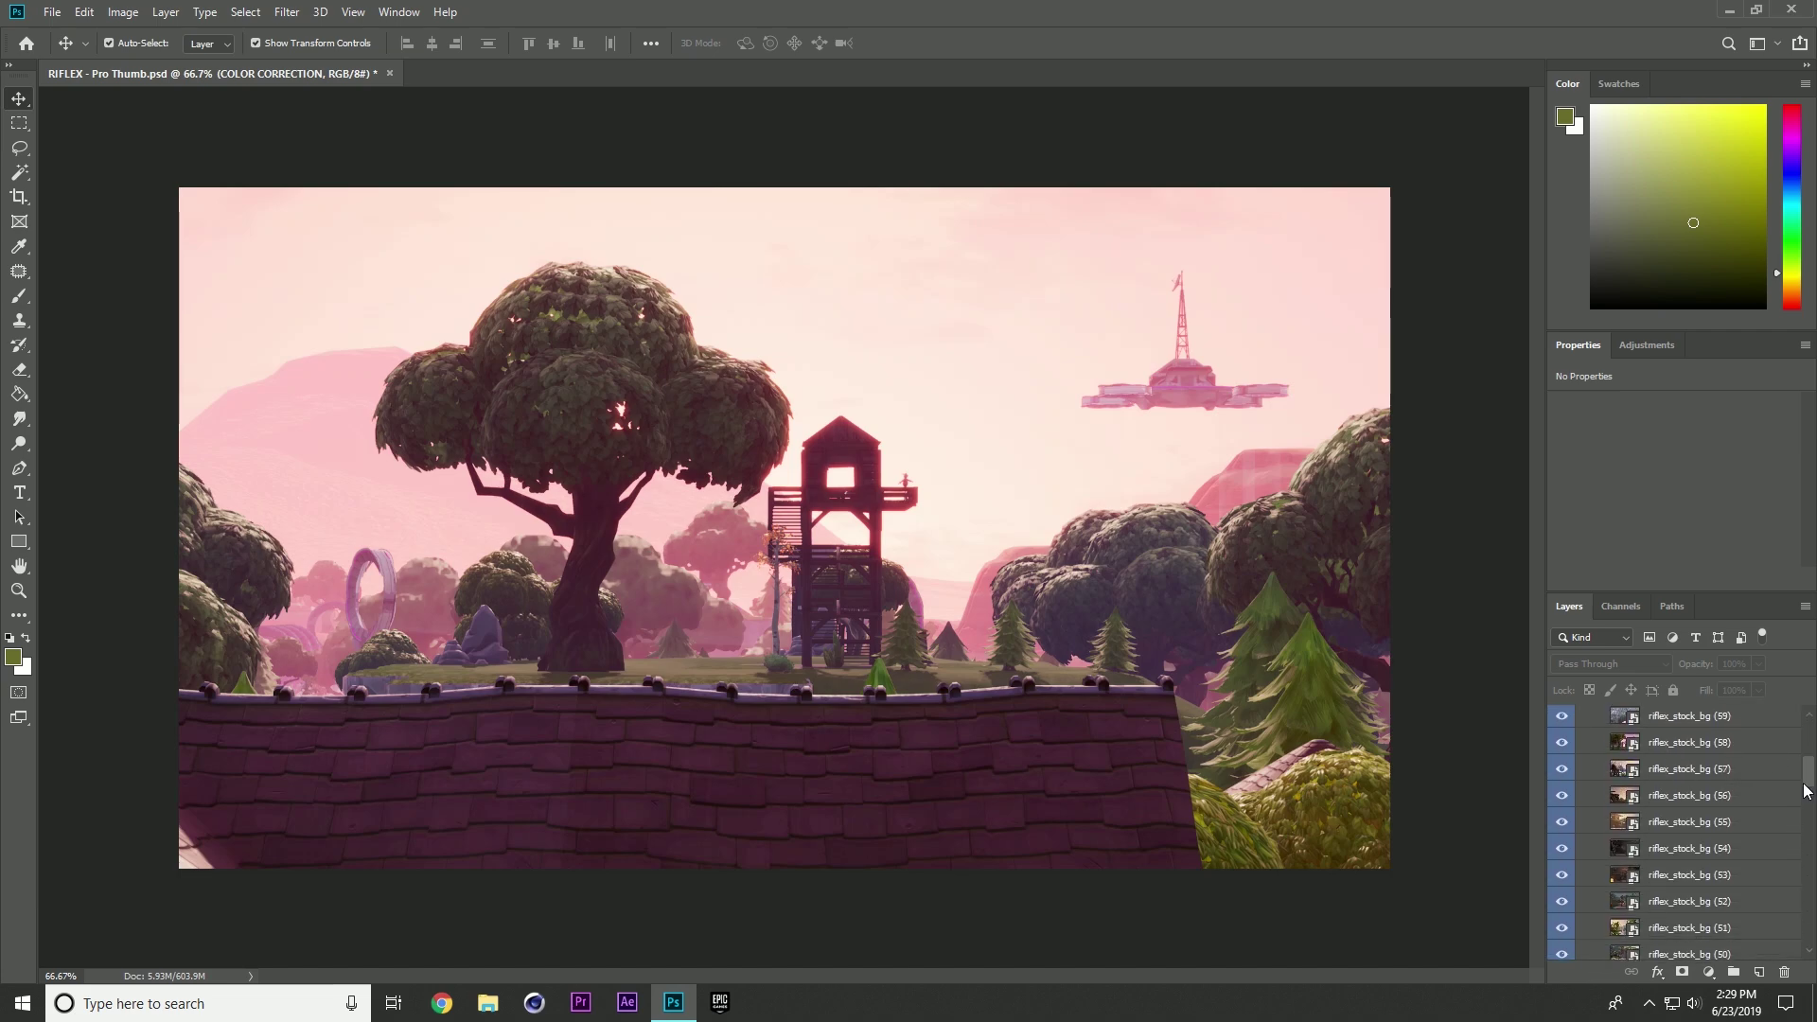
mouse_move(1811, 785)
left_mouse_down()
mouse_move(1811, 940)
mouse_move(1815, 784)
left_mouse_up()
scroll(1667, 862, "up", 3)
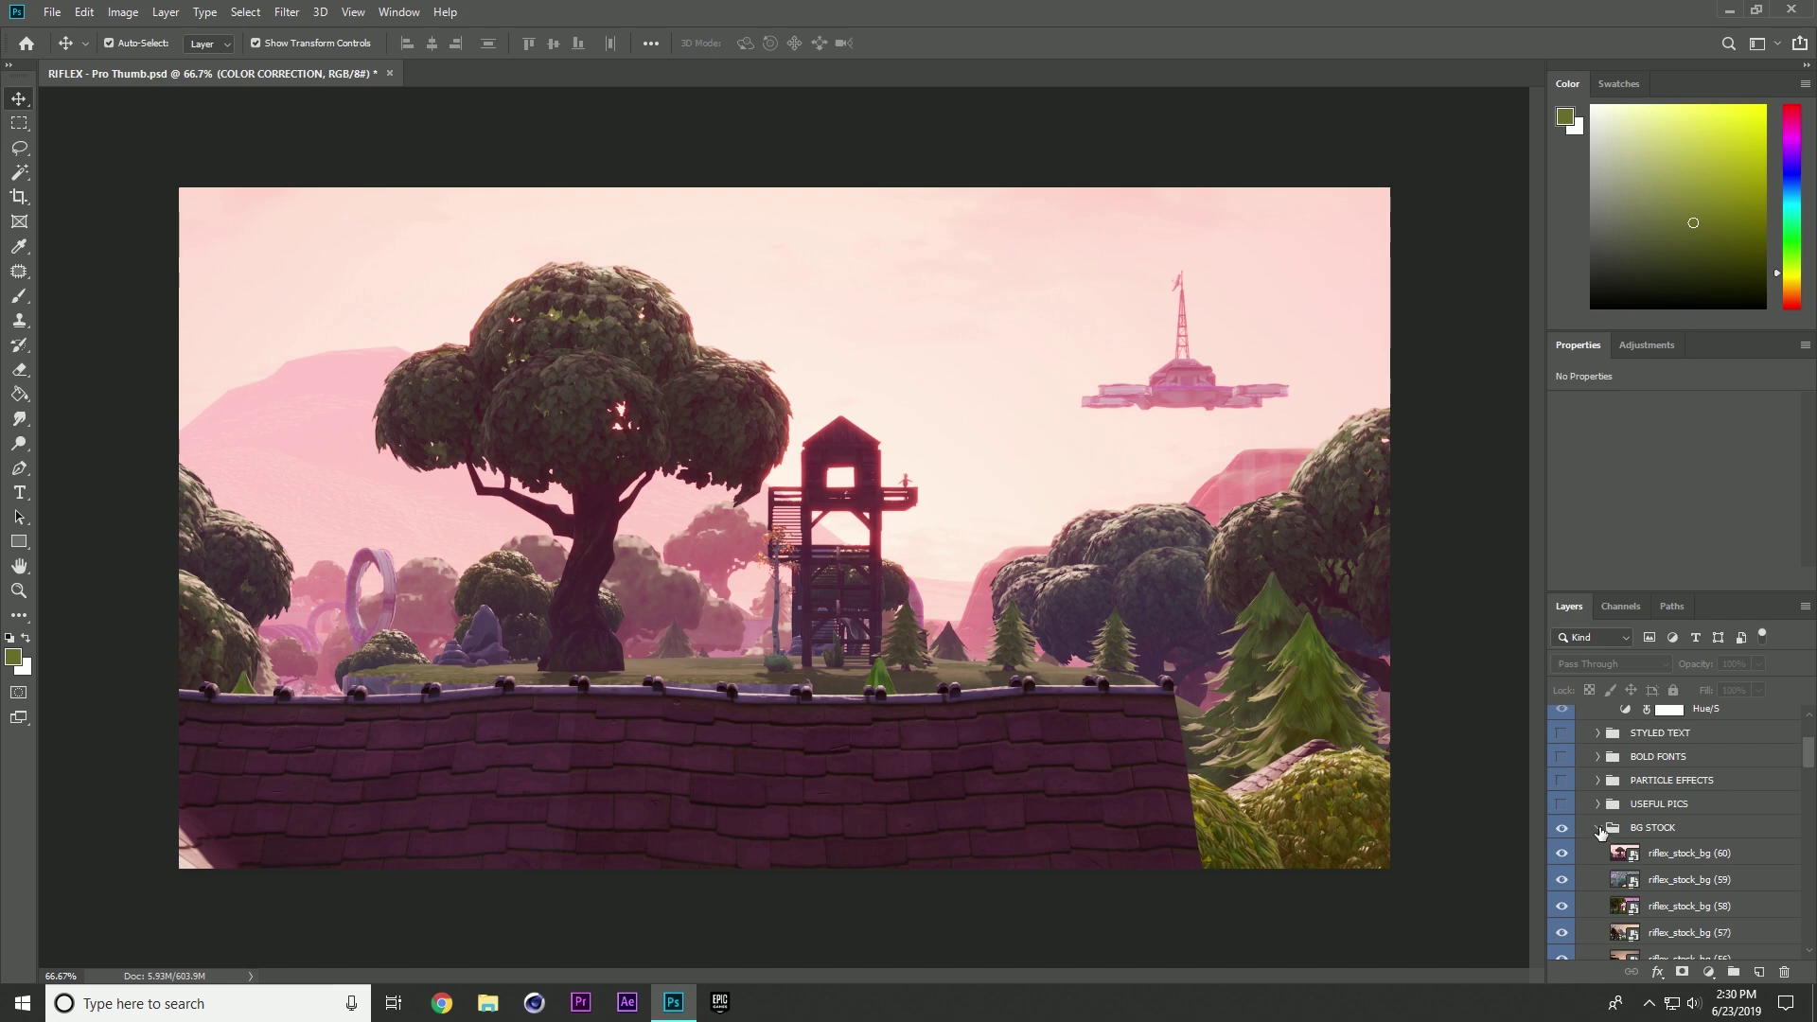
scroll(1640, 859, "down", 9)
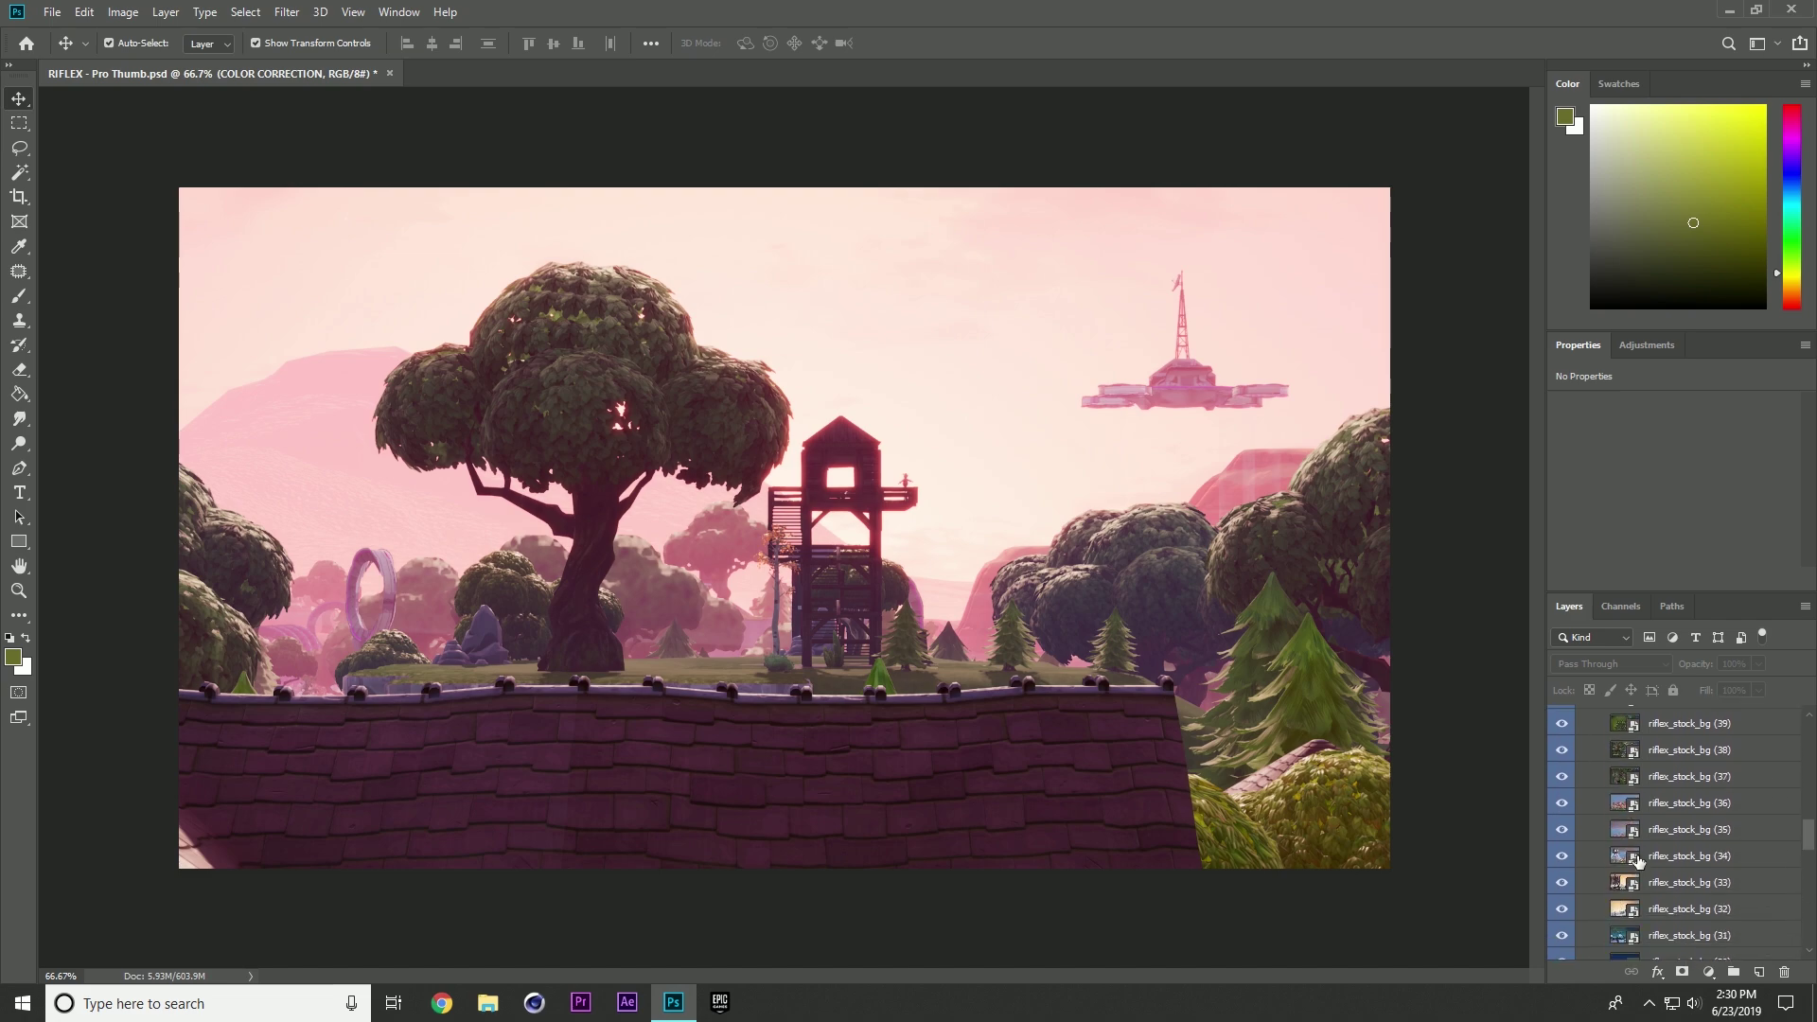
left_click_drag(1808, 837, 1809, 758)
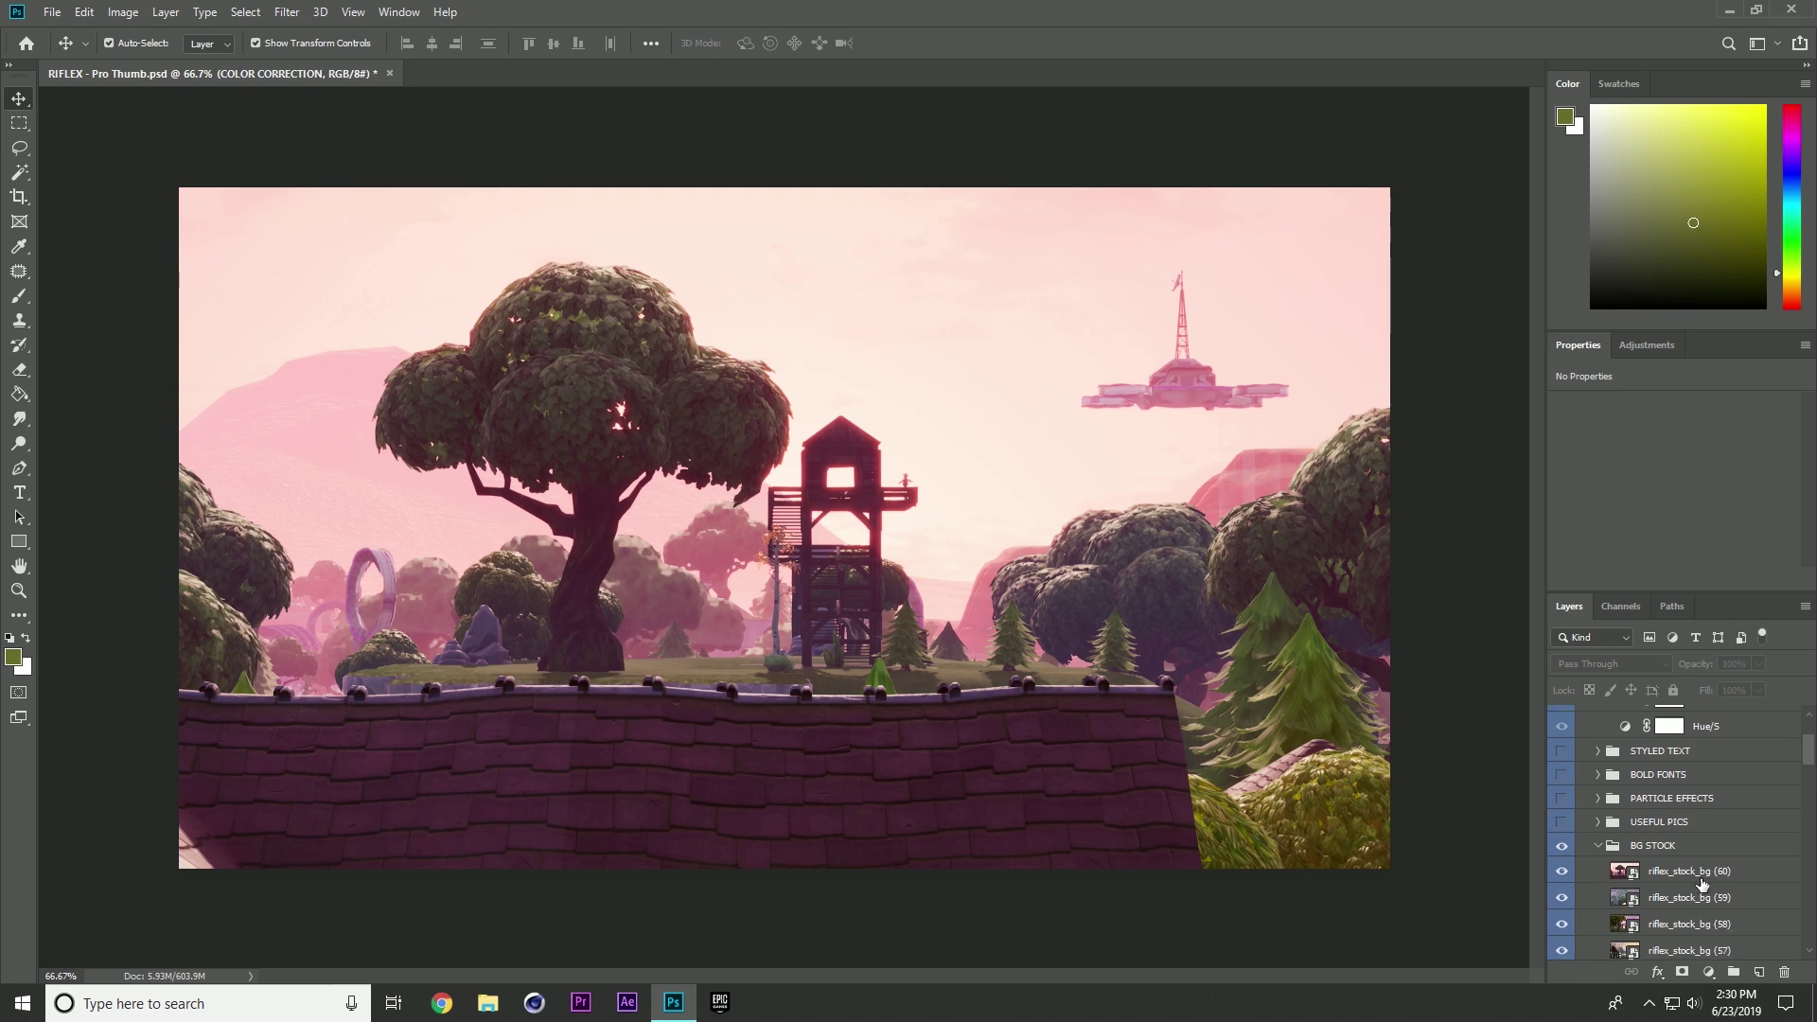
- Collapse BG STOCK, turn on the COLOR CORRECTION adjustments, and collapse that group
left_click(1598, 845)
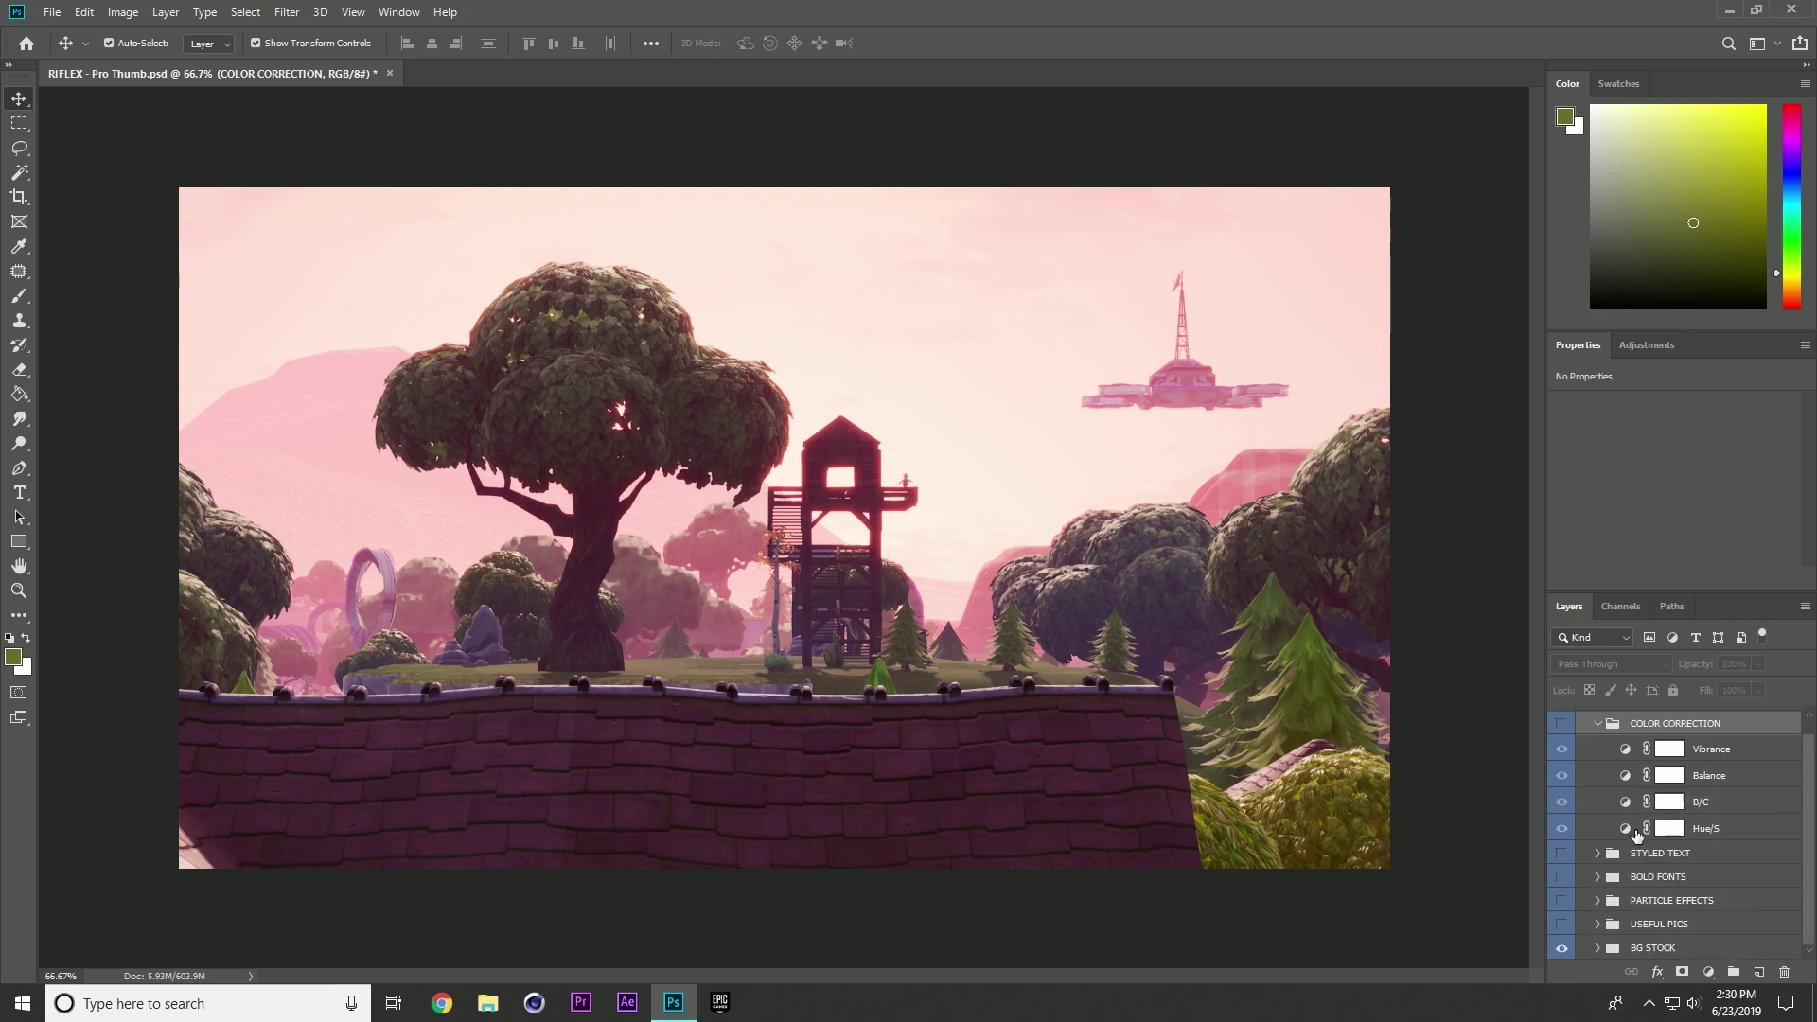
left_click(1561, 724)
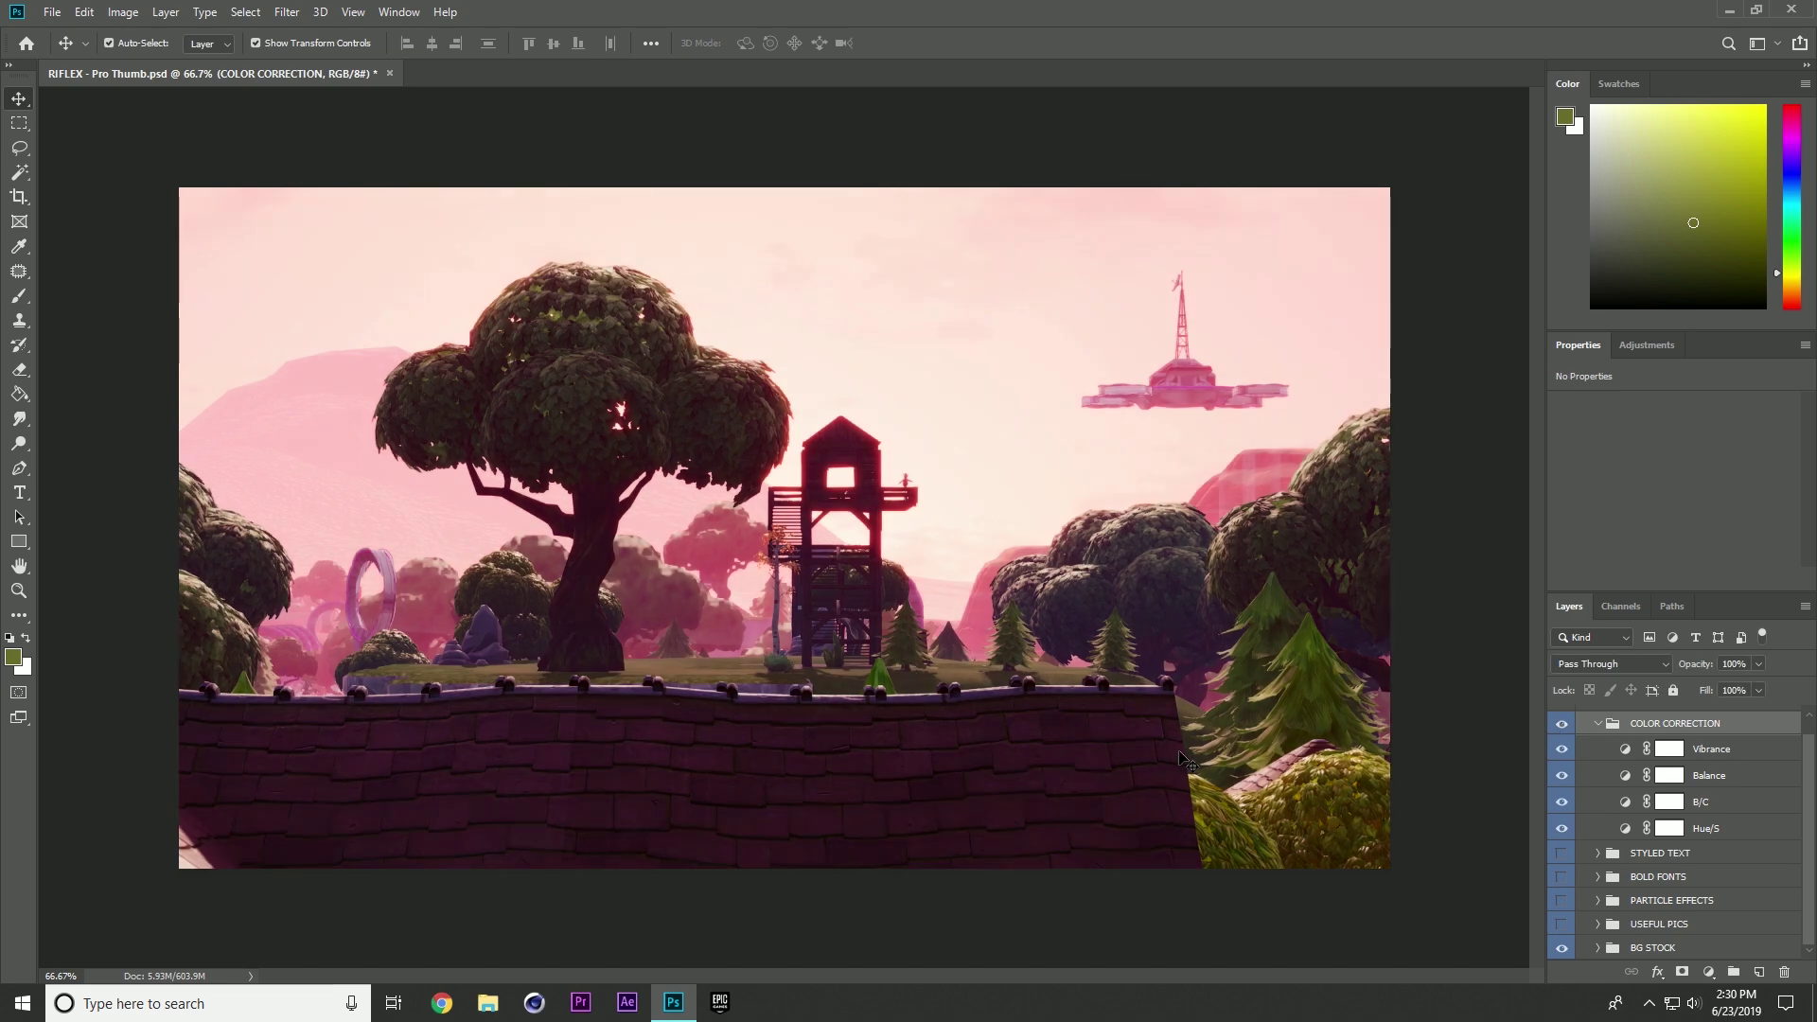
left_click(1598, 723)
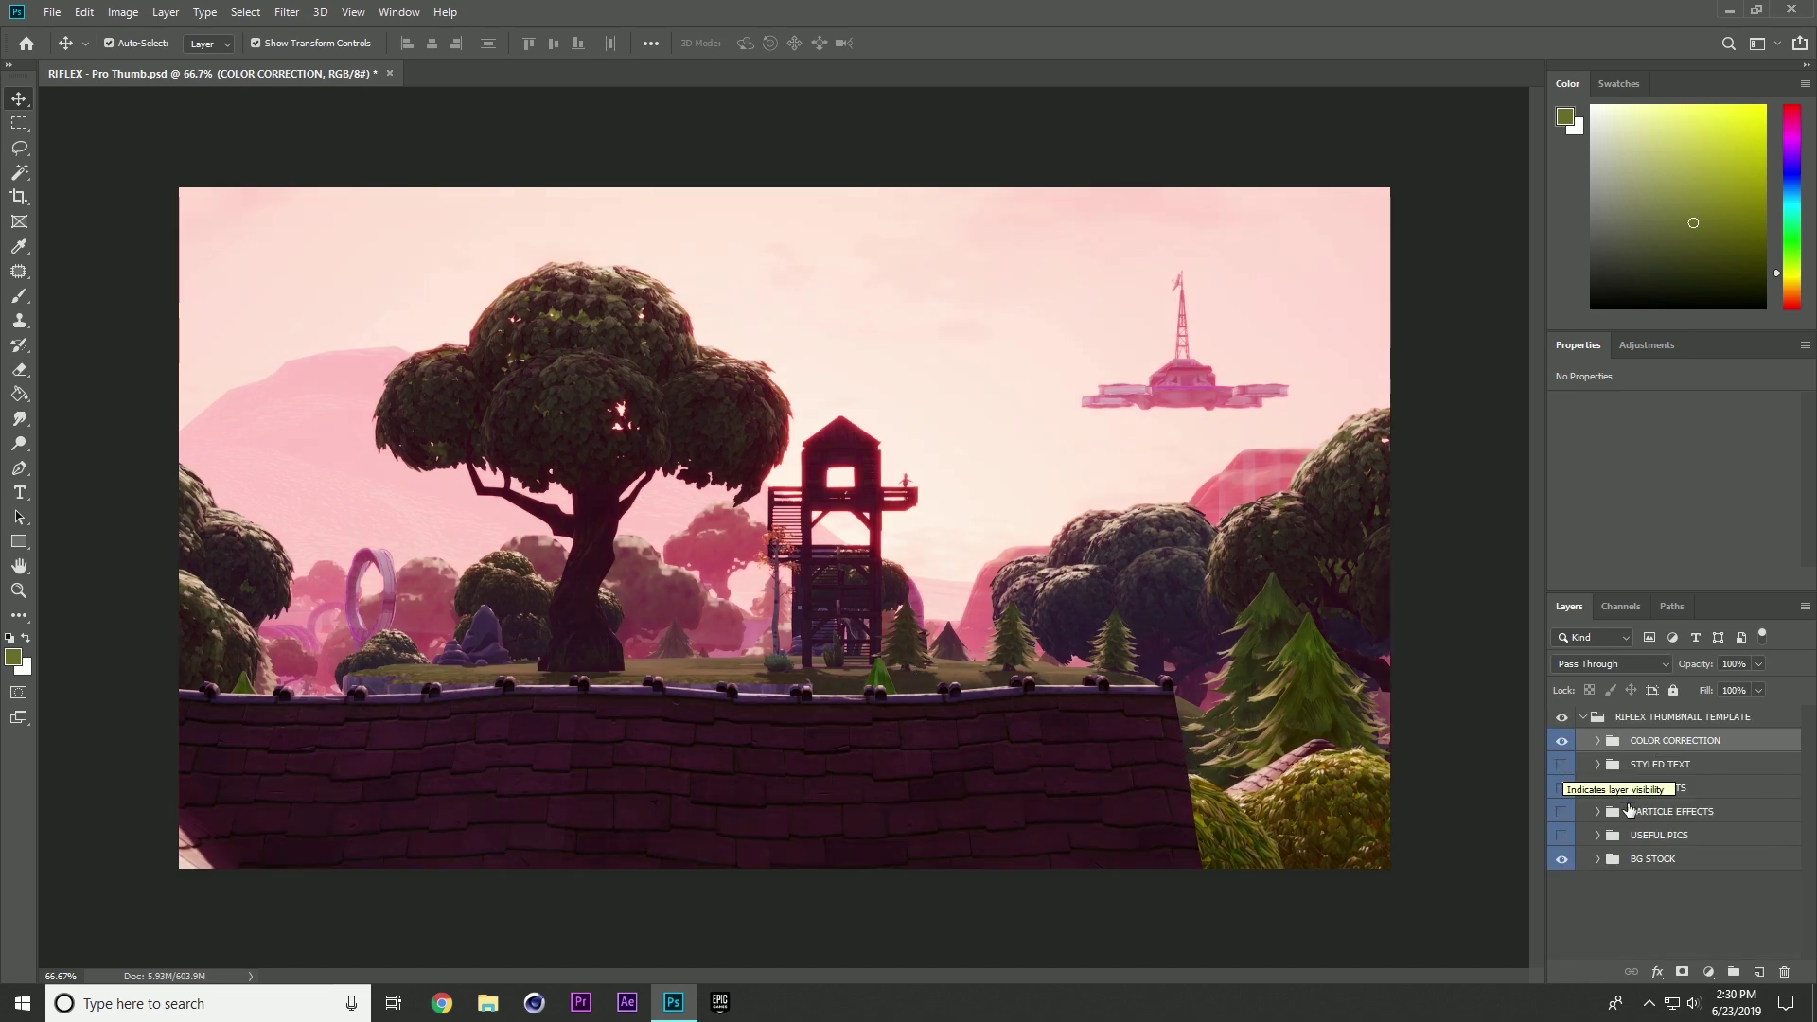
left_click(1627, 903)
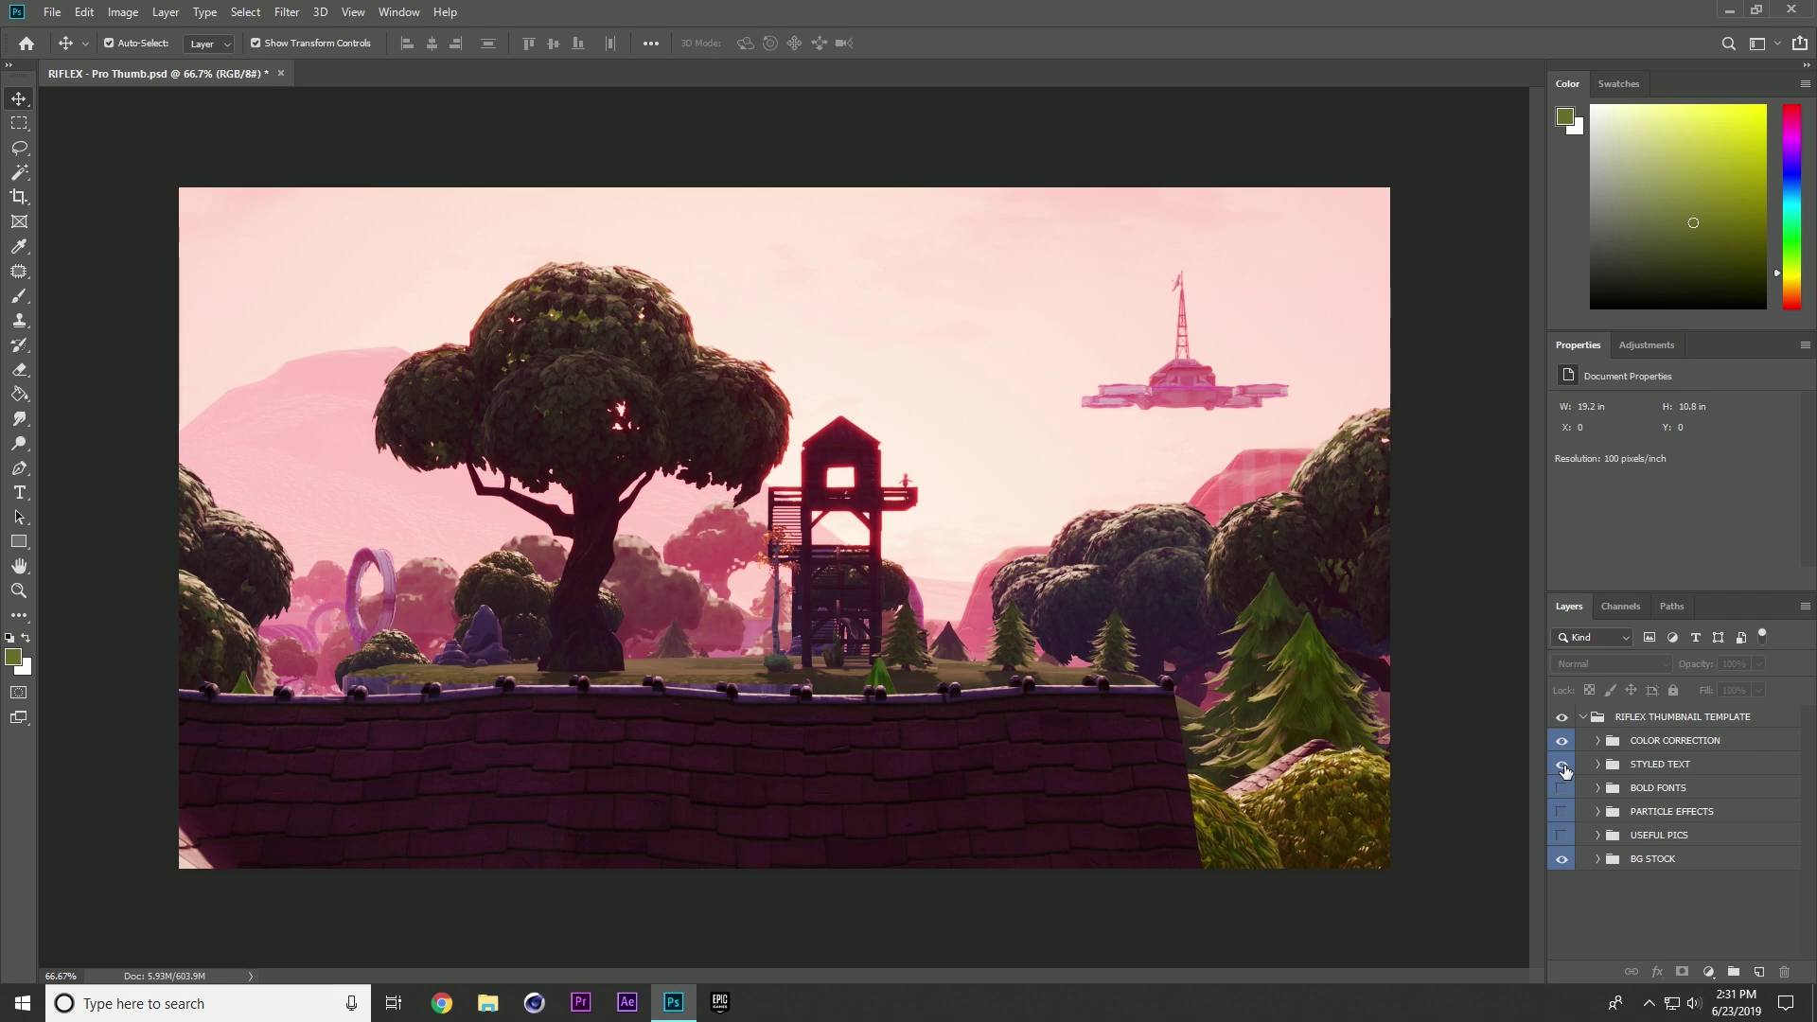
- Show and expand the STYLED TEXT group, undoing a test edit to the orange text
left_click(1562, 766)
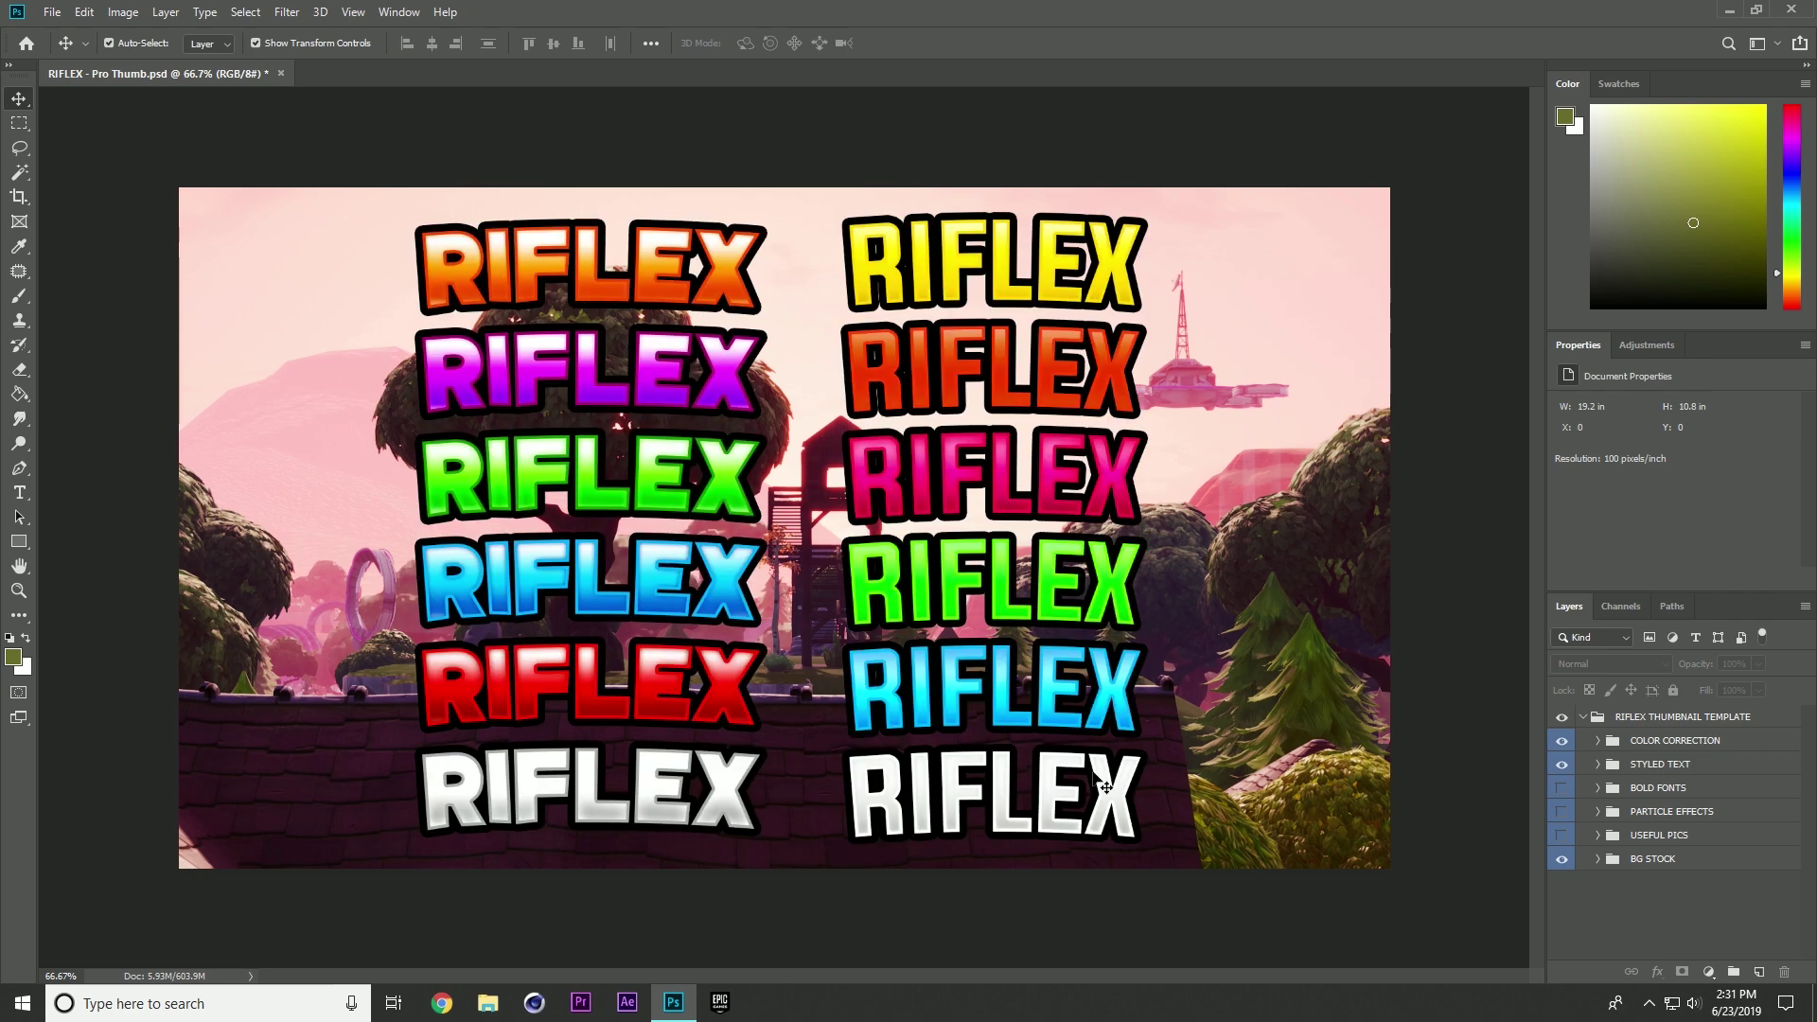
left_click(1596, 764)
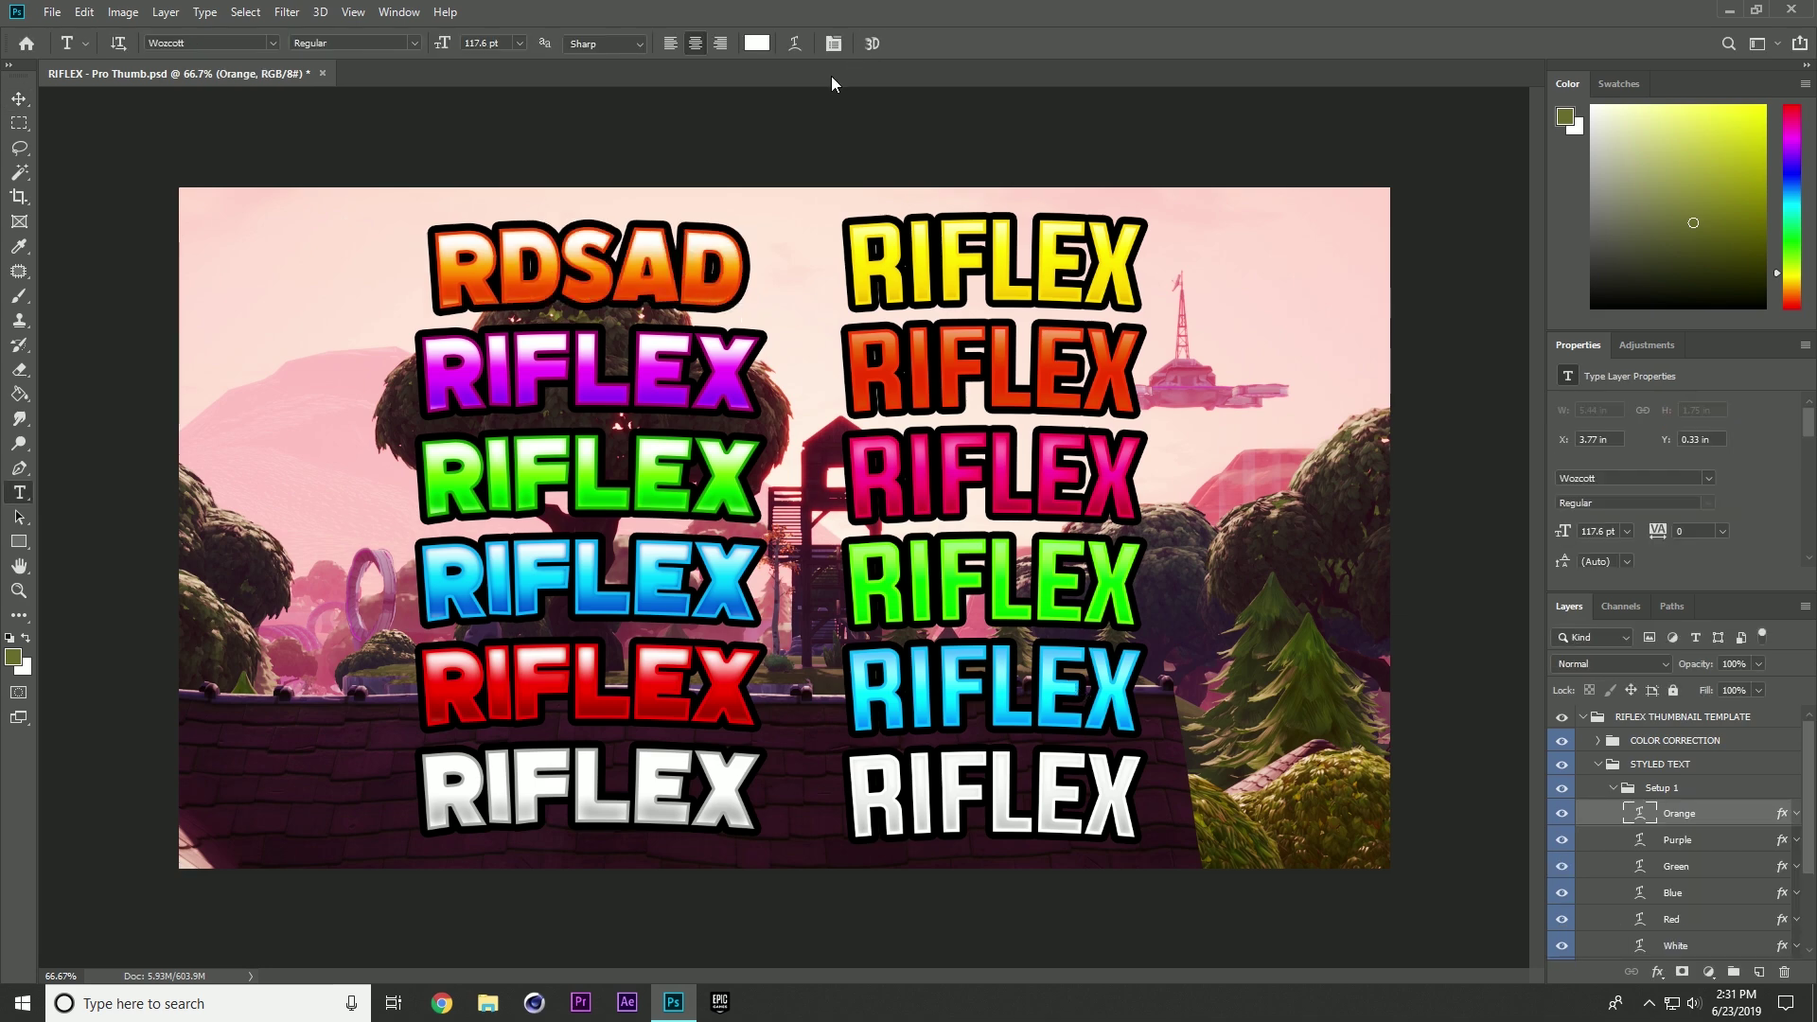
key("ctrl+z")
- Select the ROCKBITER, FROZEN MEMORY, Dopestyle and UNABILITY samples on the canvas
left_click(19, 99)
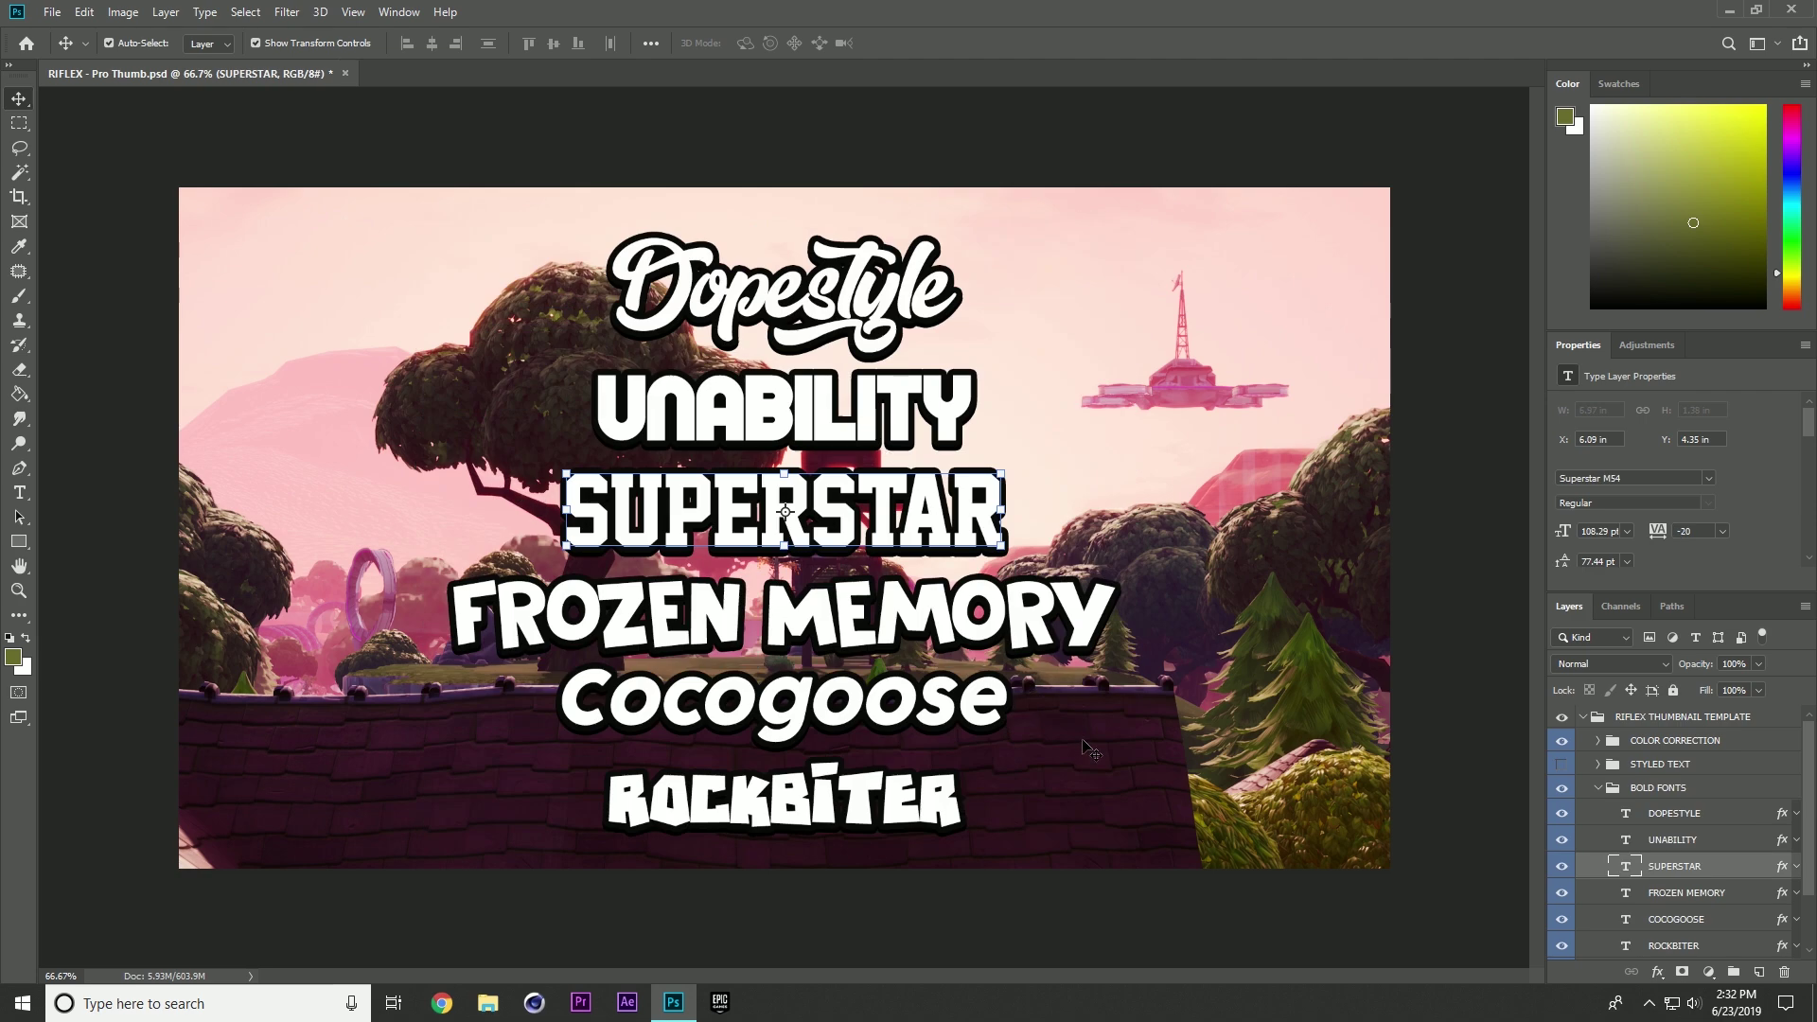
left_click(899, 793)
left_click(946, 615)
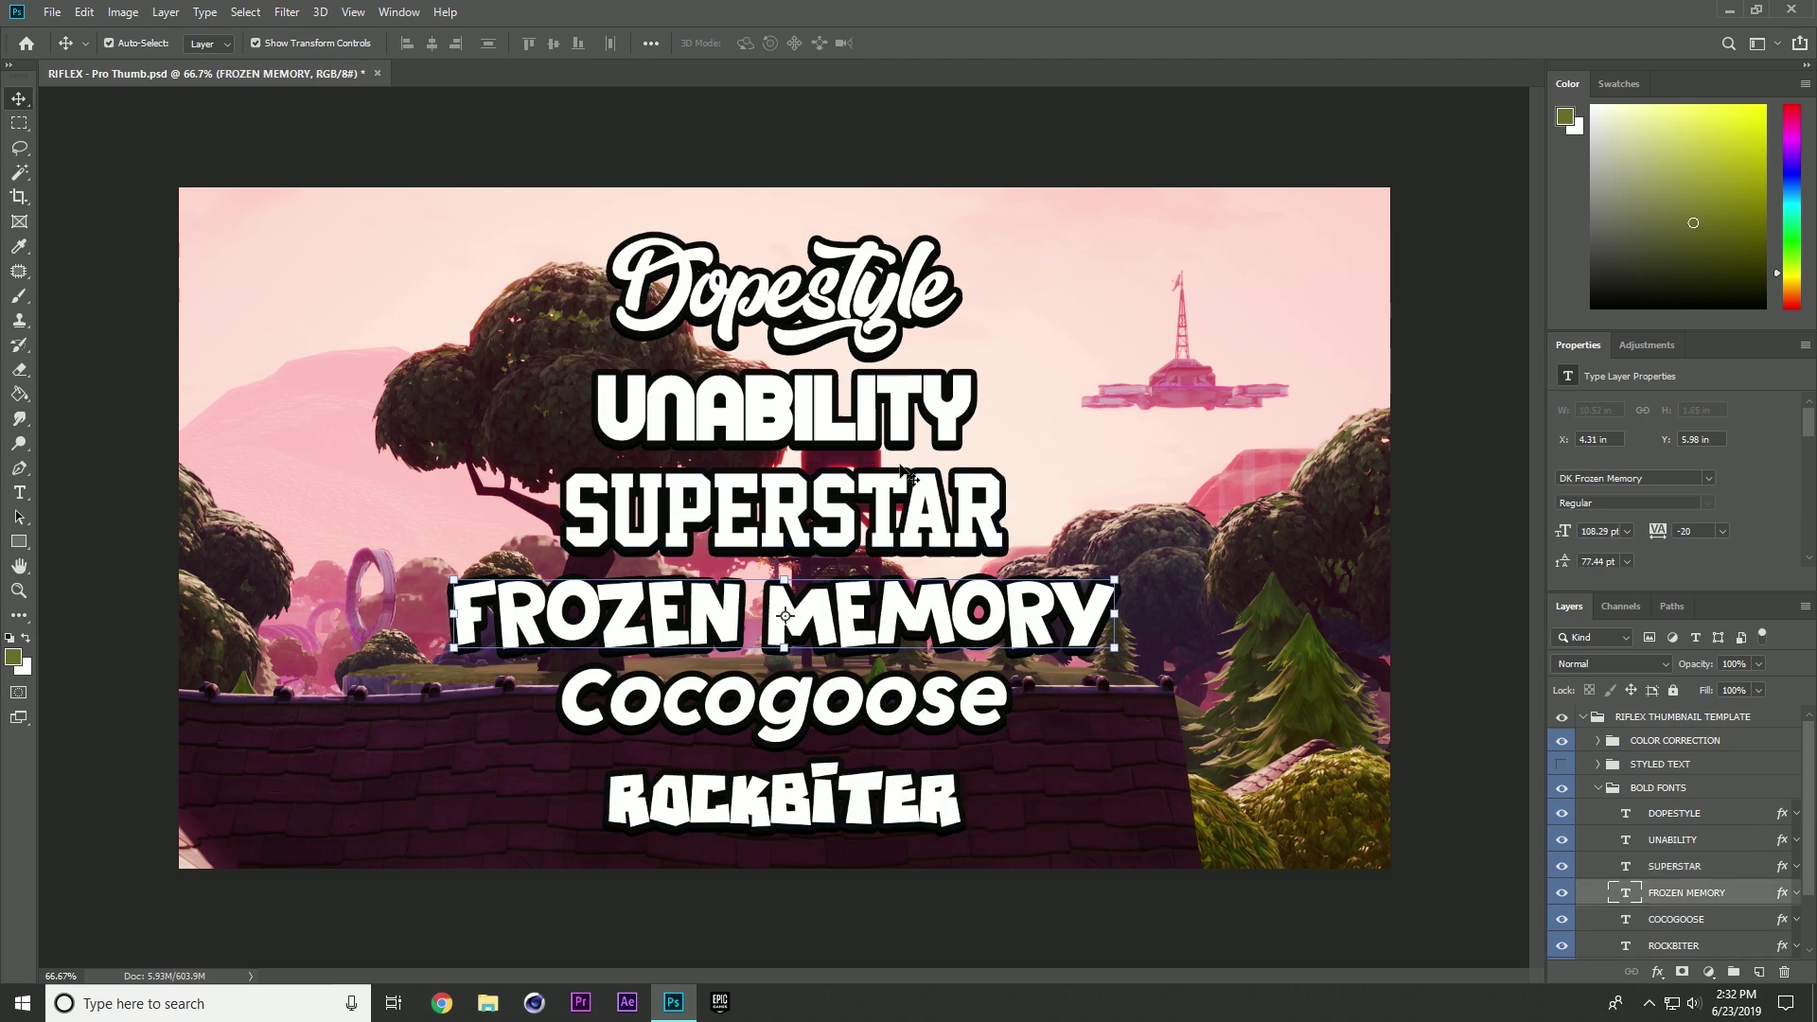
left_click(859, 312)
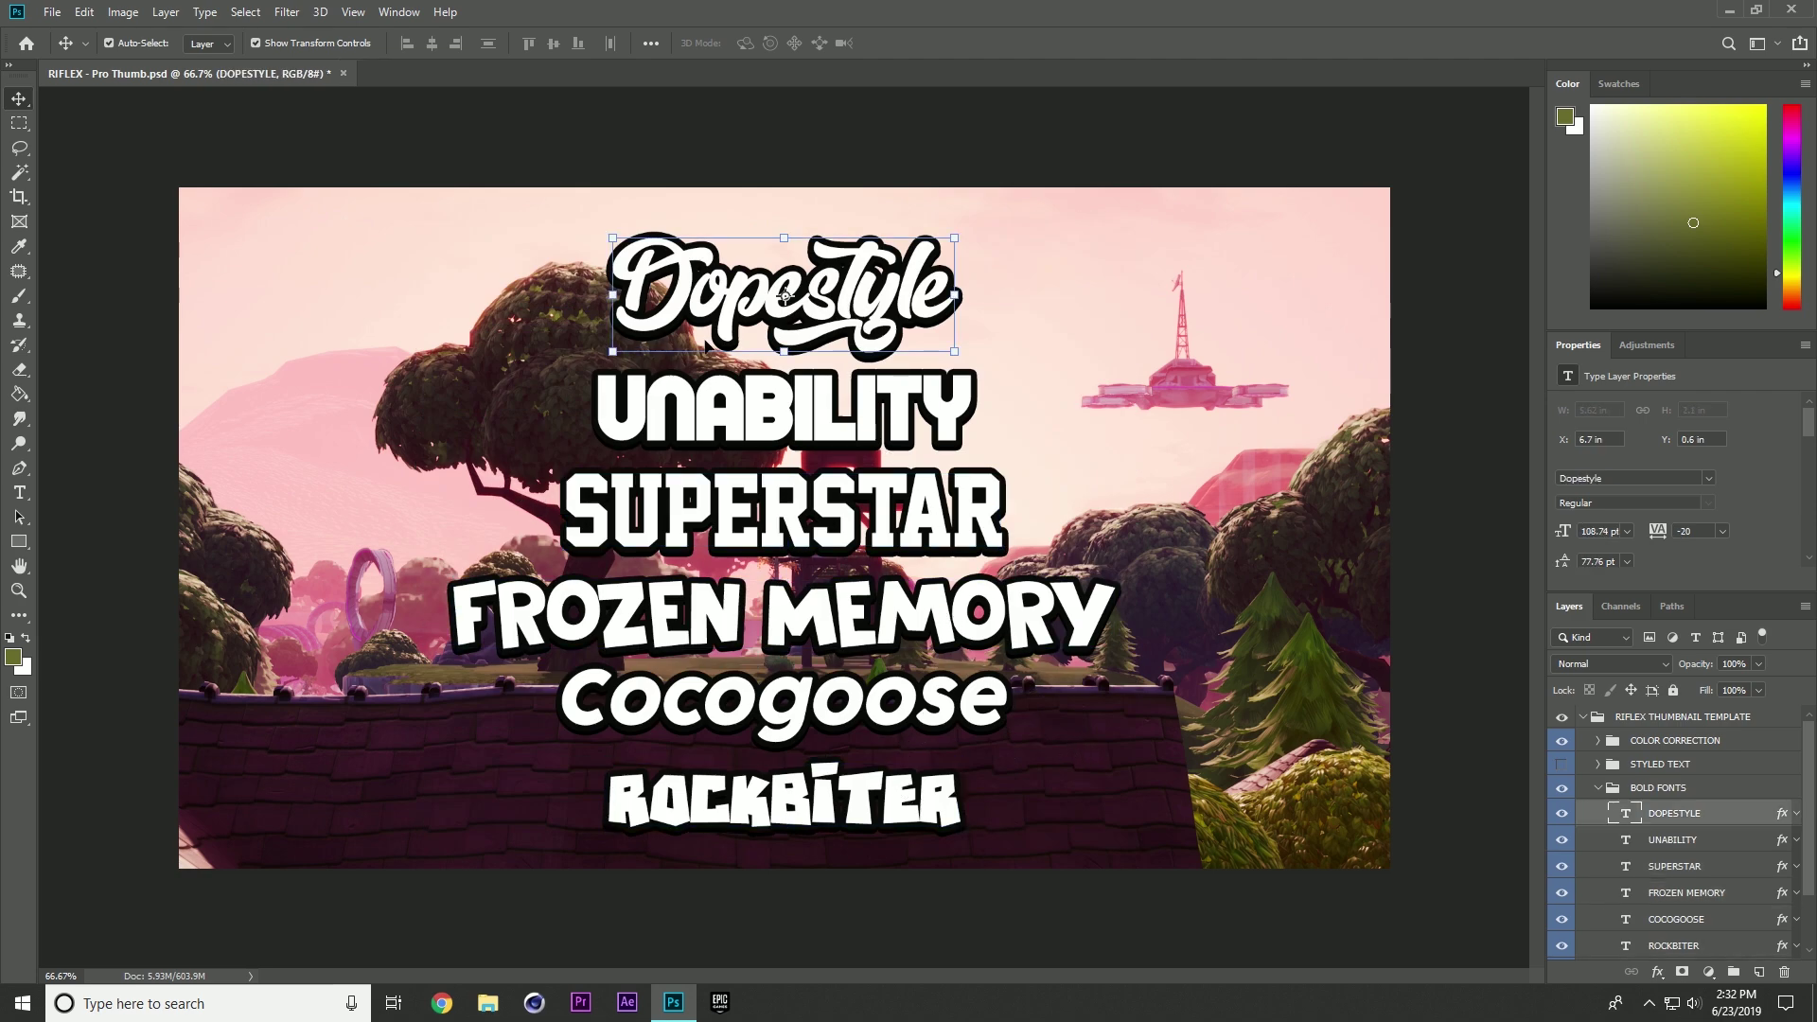
left_click(407, 275)
left_click(795, 316)
left_click(914, 400)
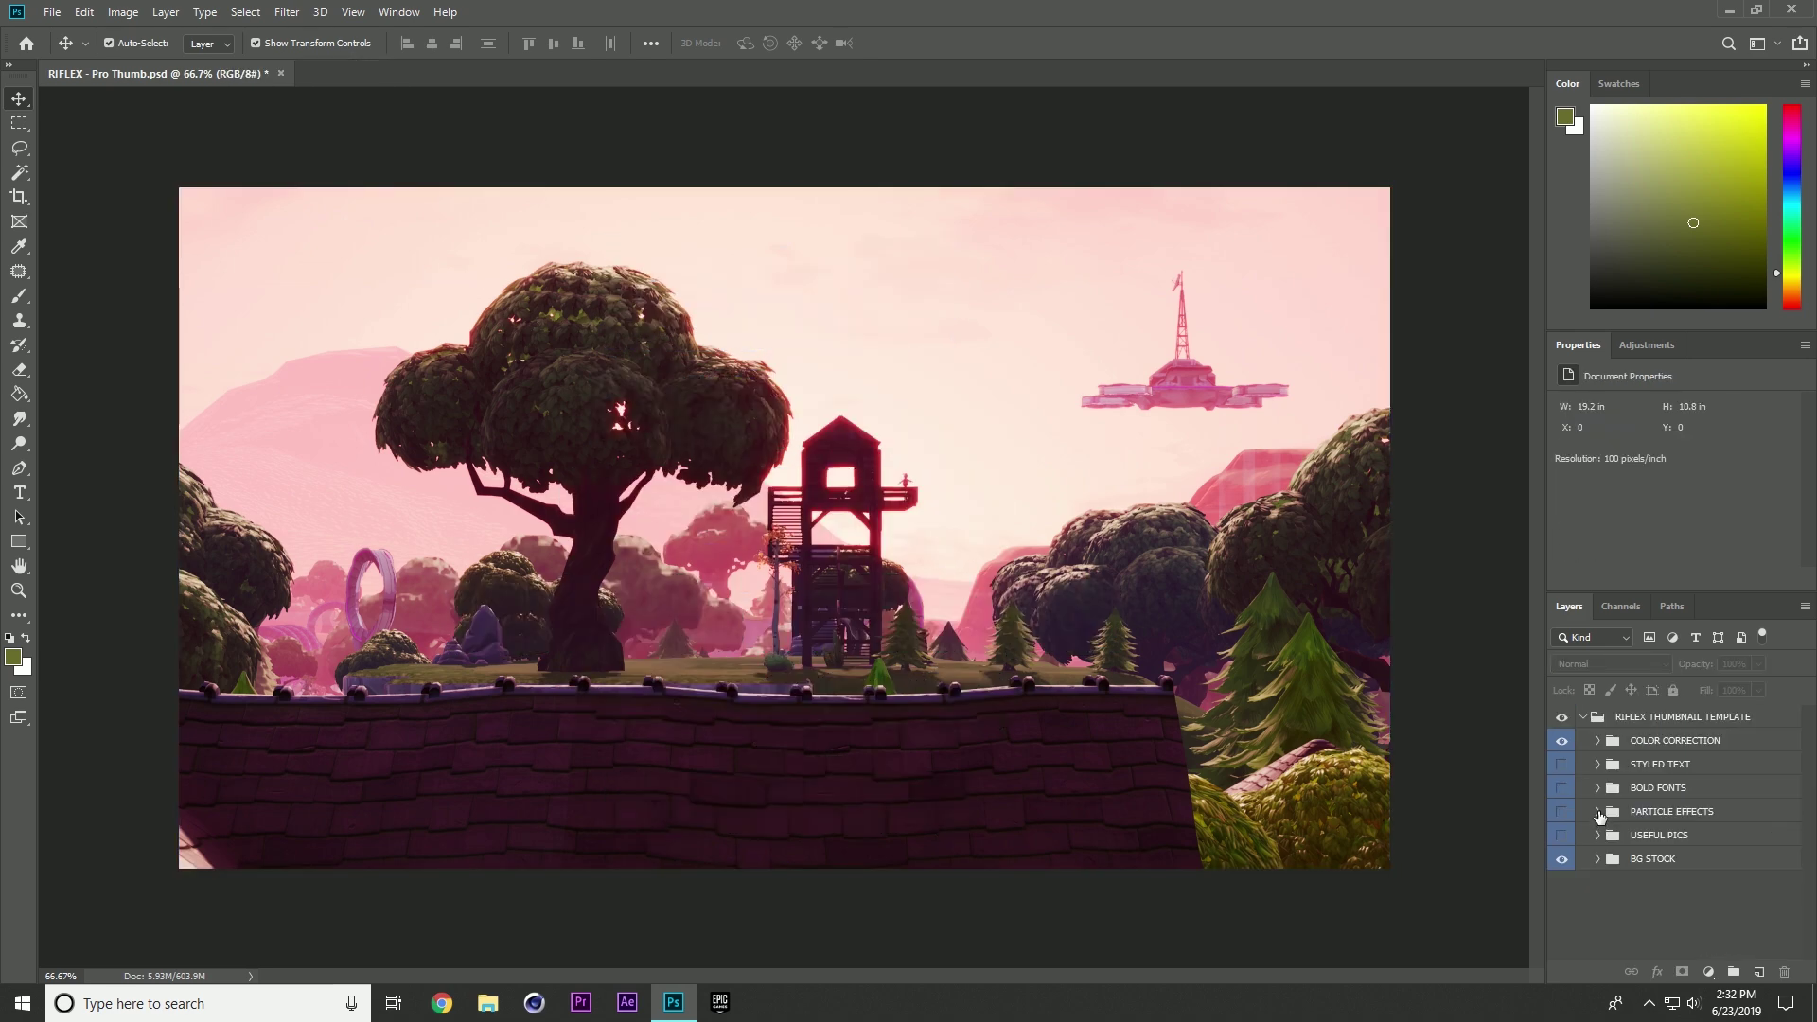
left_click(1599, 812)
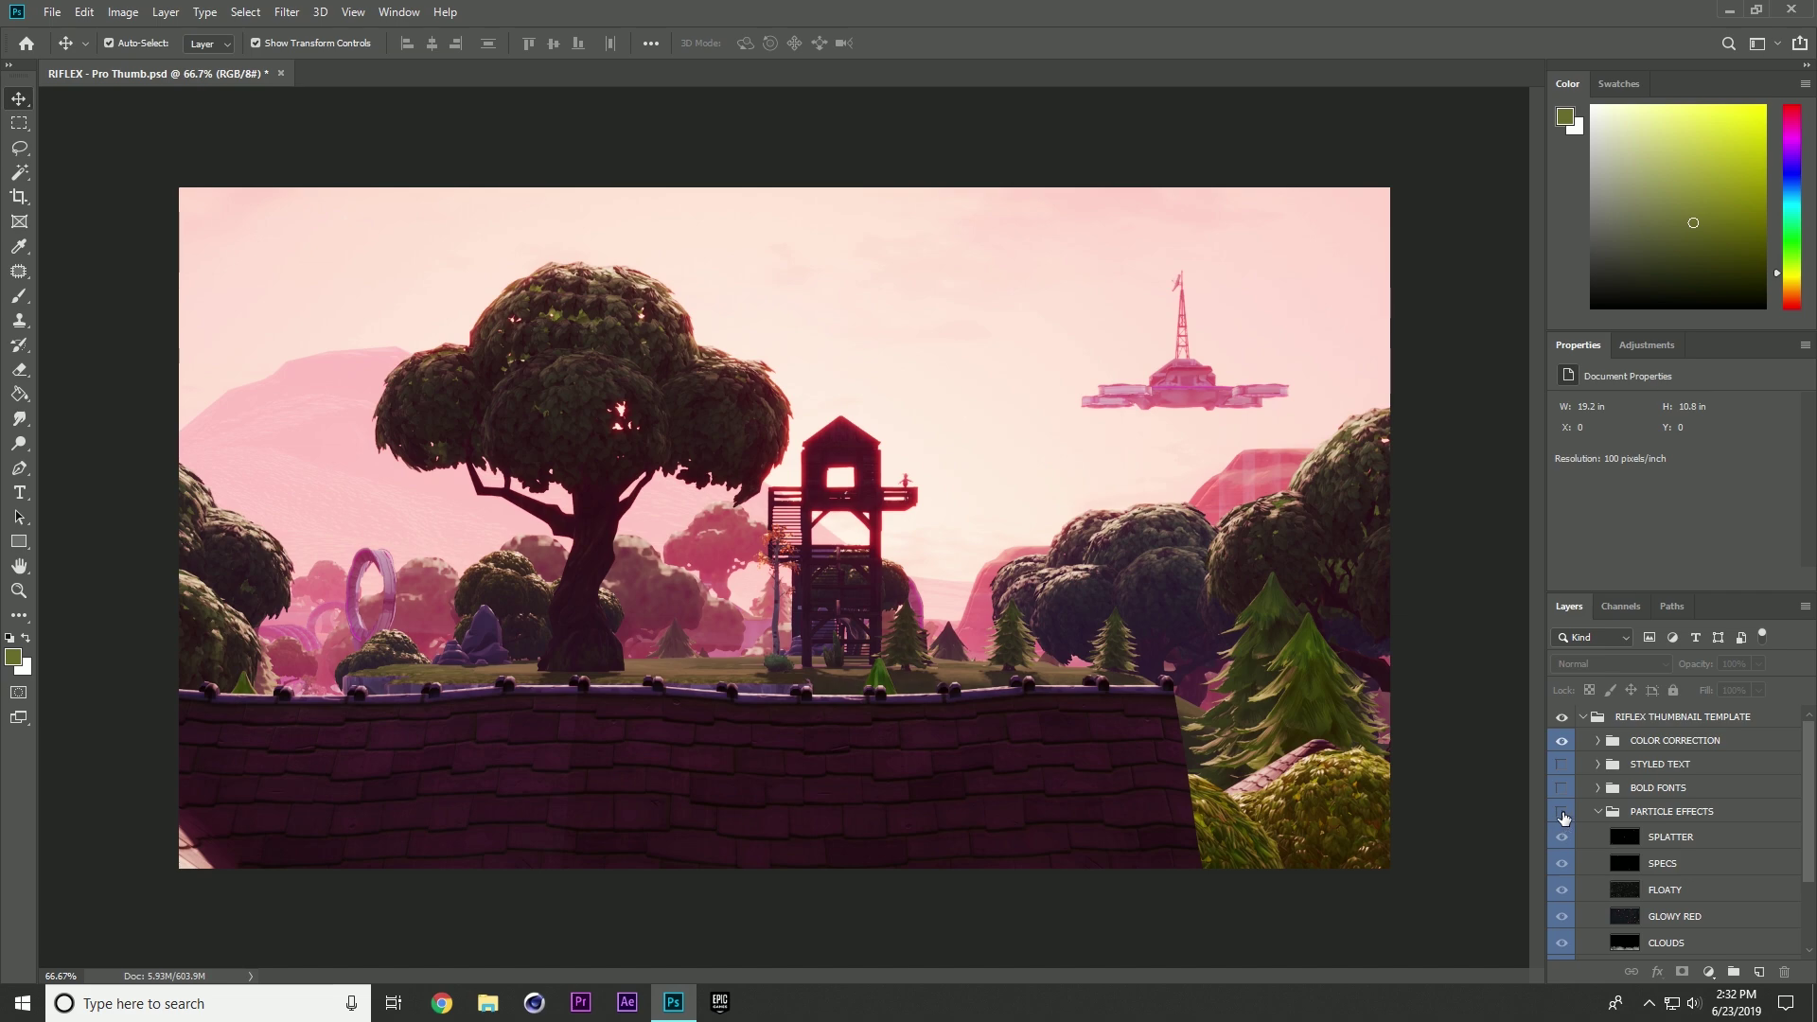
scroll(1670, 833, "down", 3)
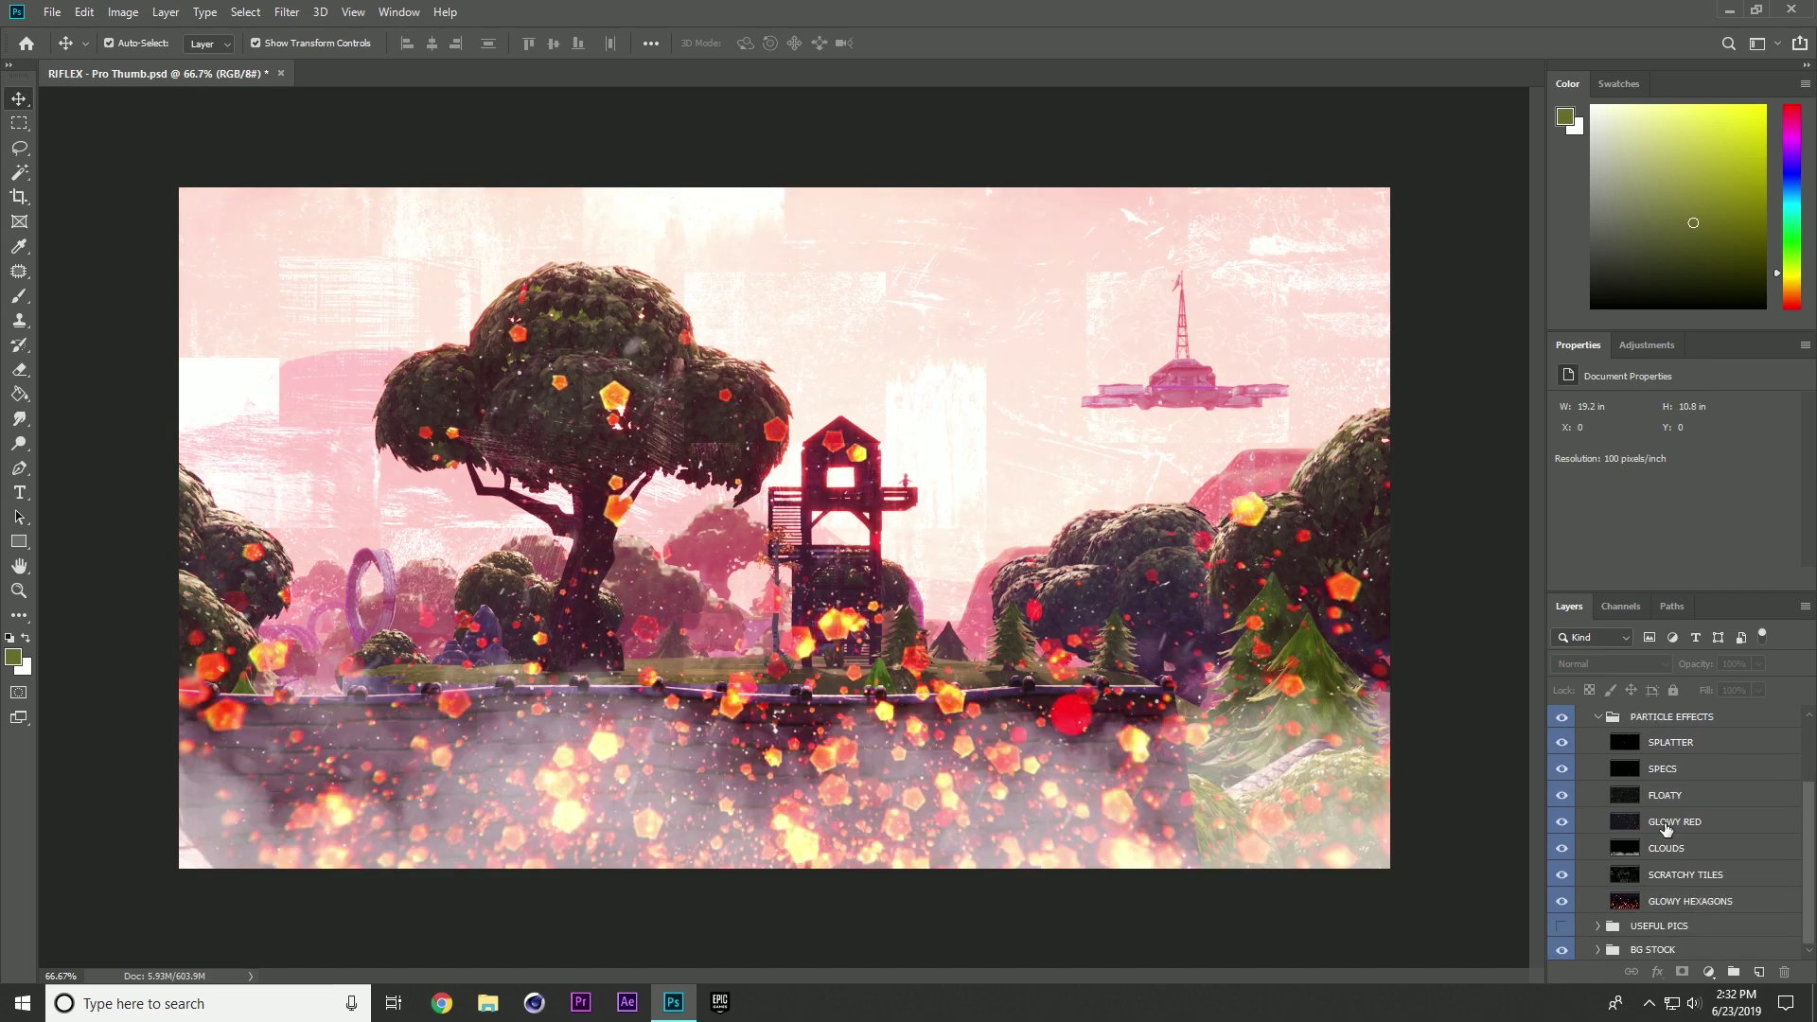
left_click_drag(1564, 877, 1561, 762)
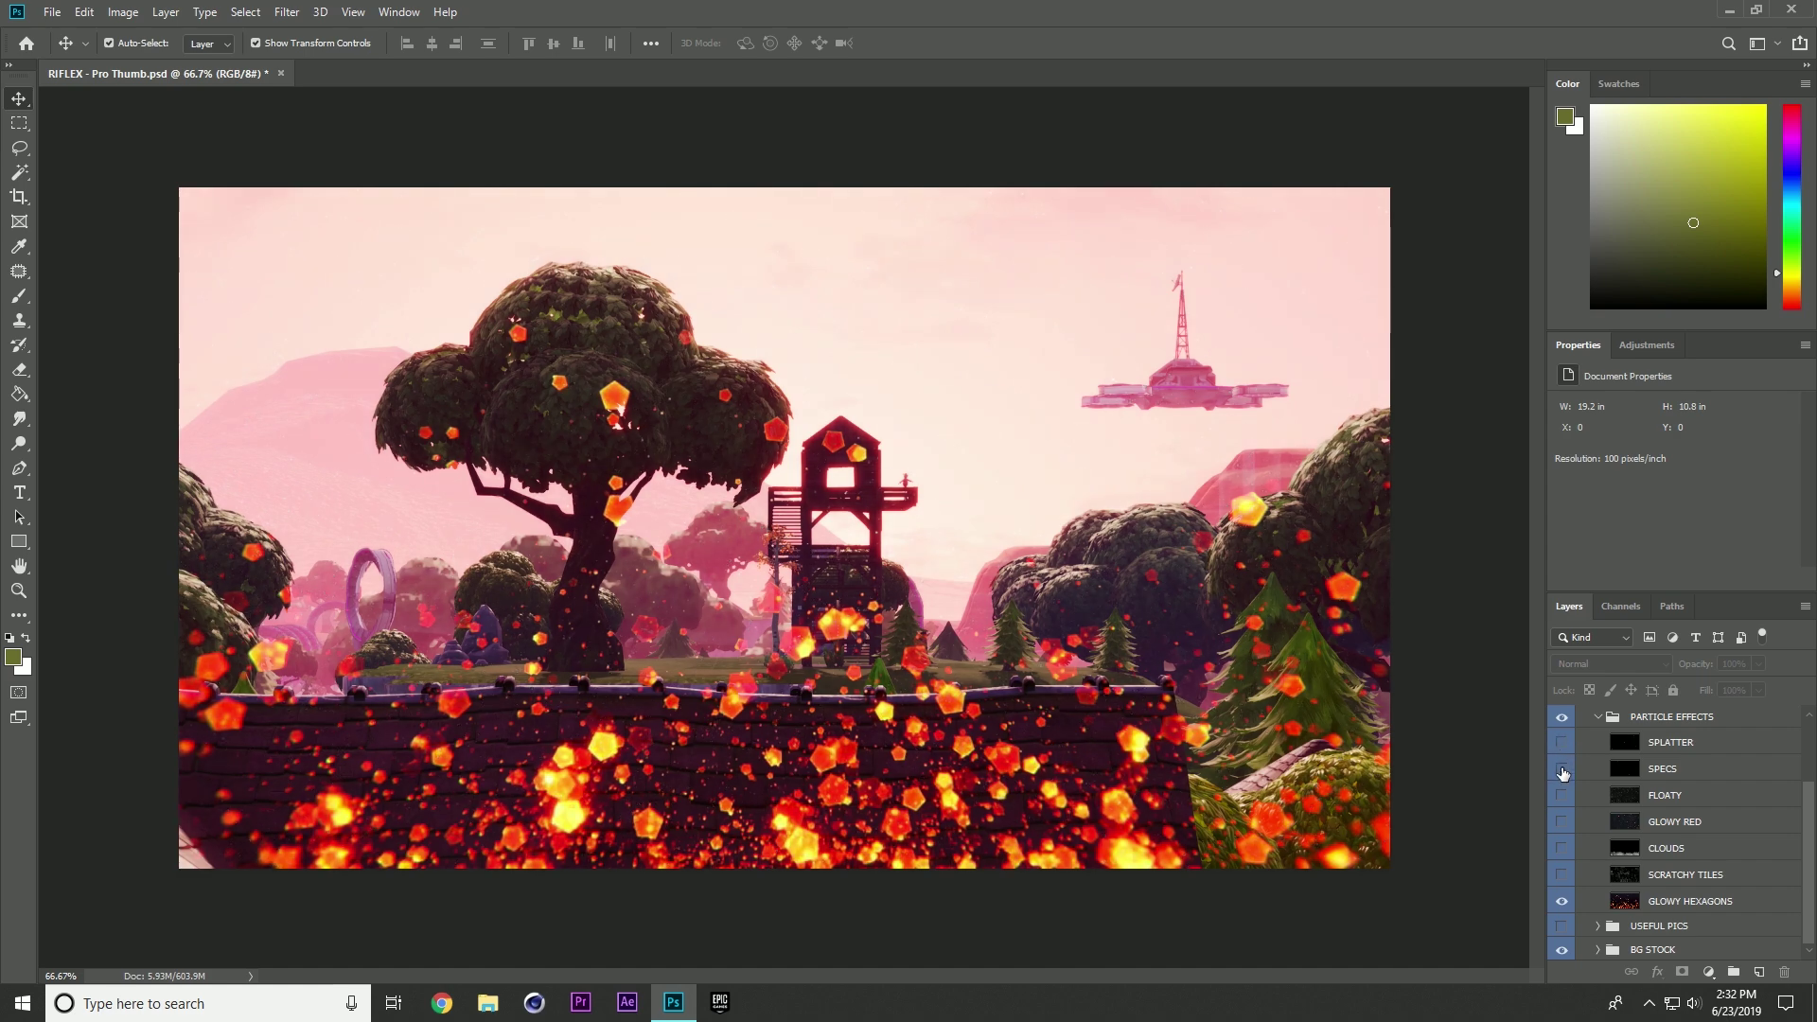
left_click(1562, 901)
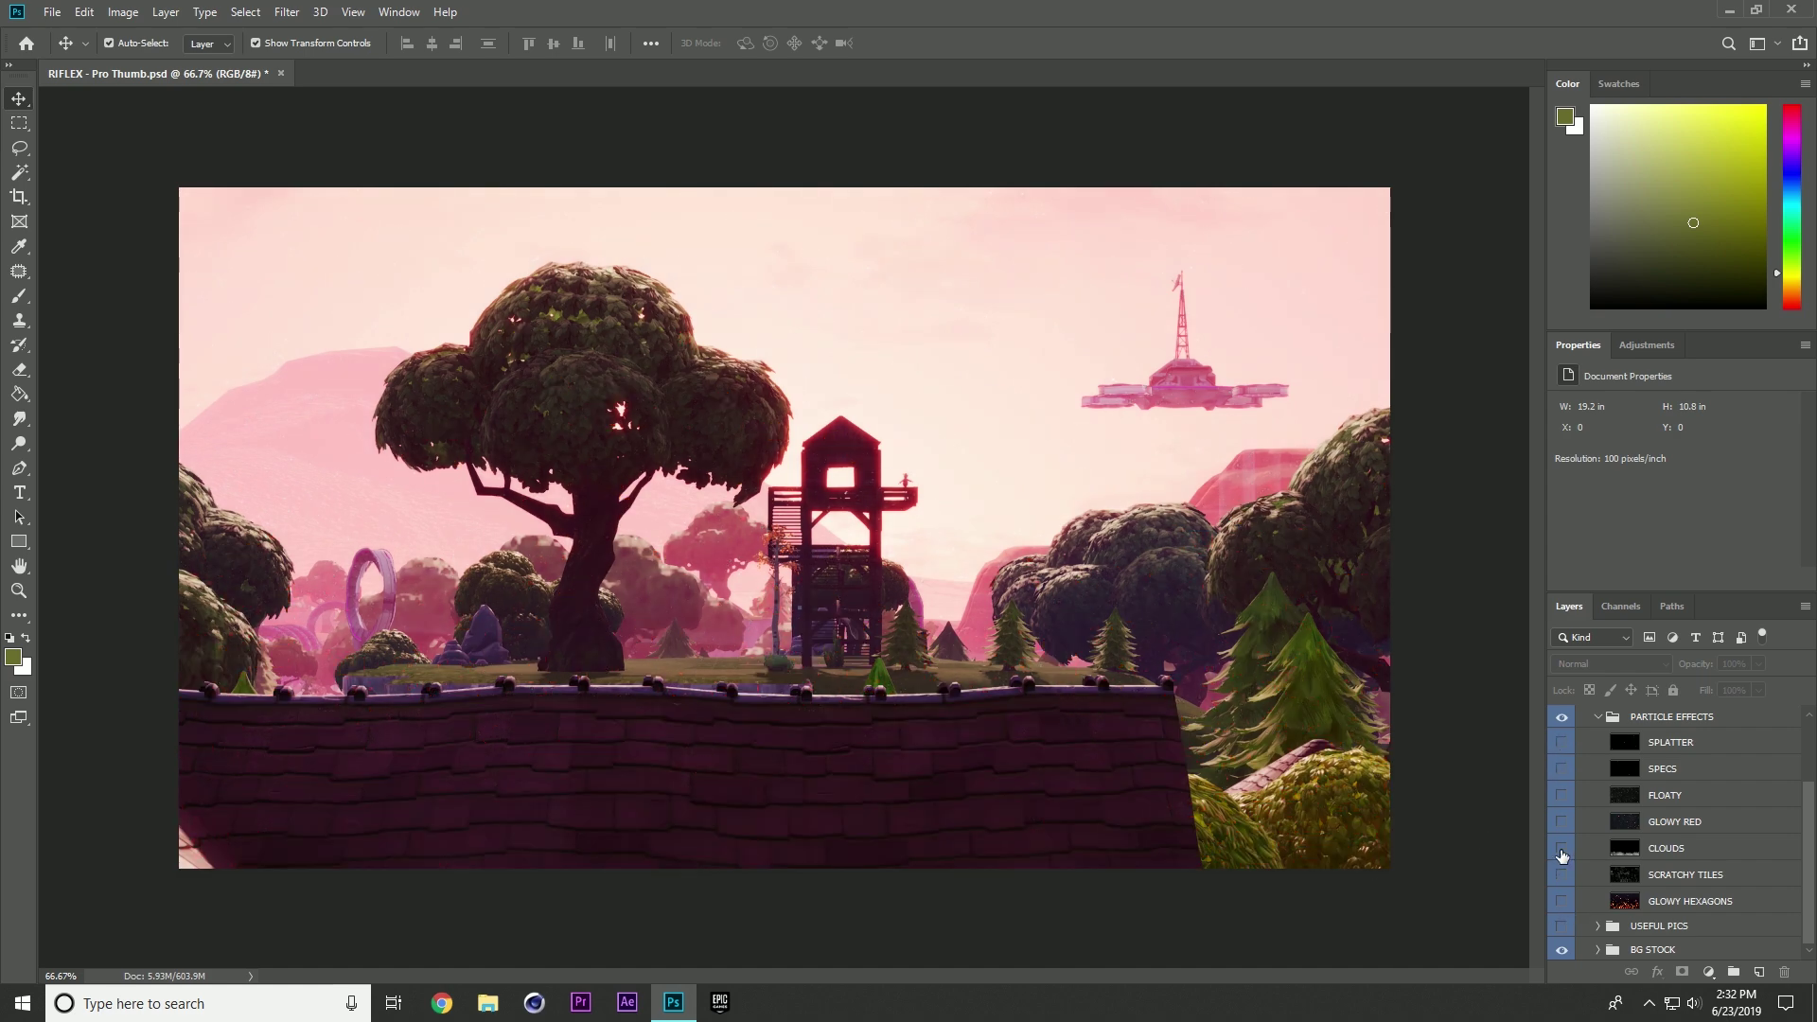
left_click(1561, 848)
left_click(1562, 848)
left_click(1561, 875)
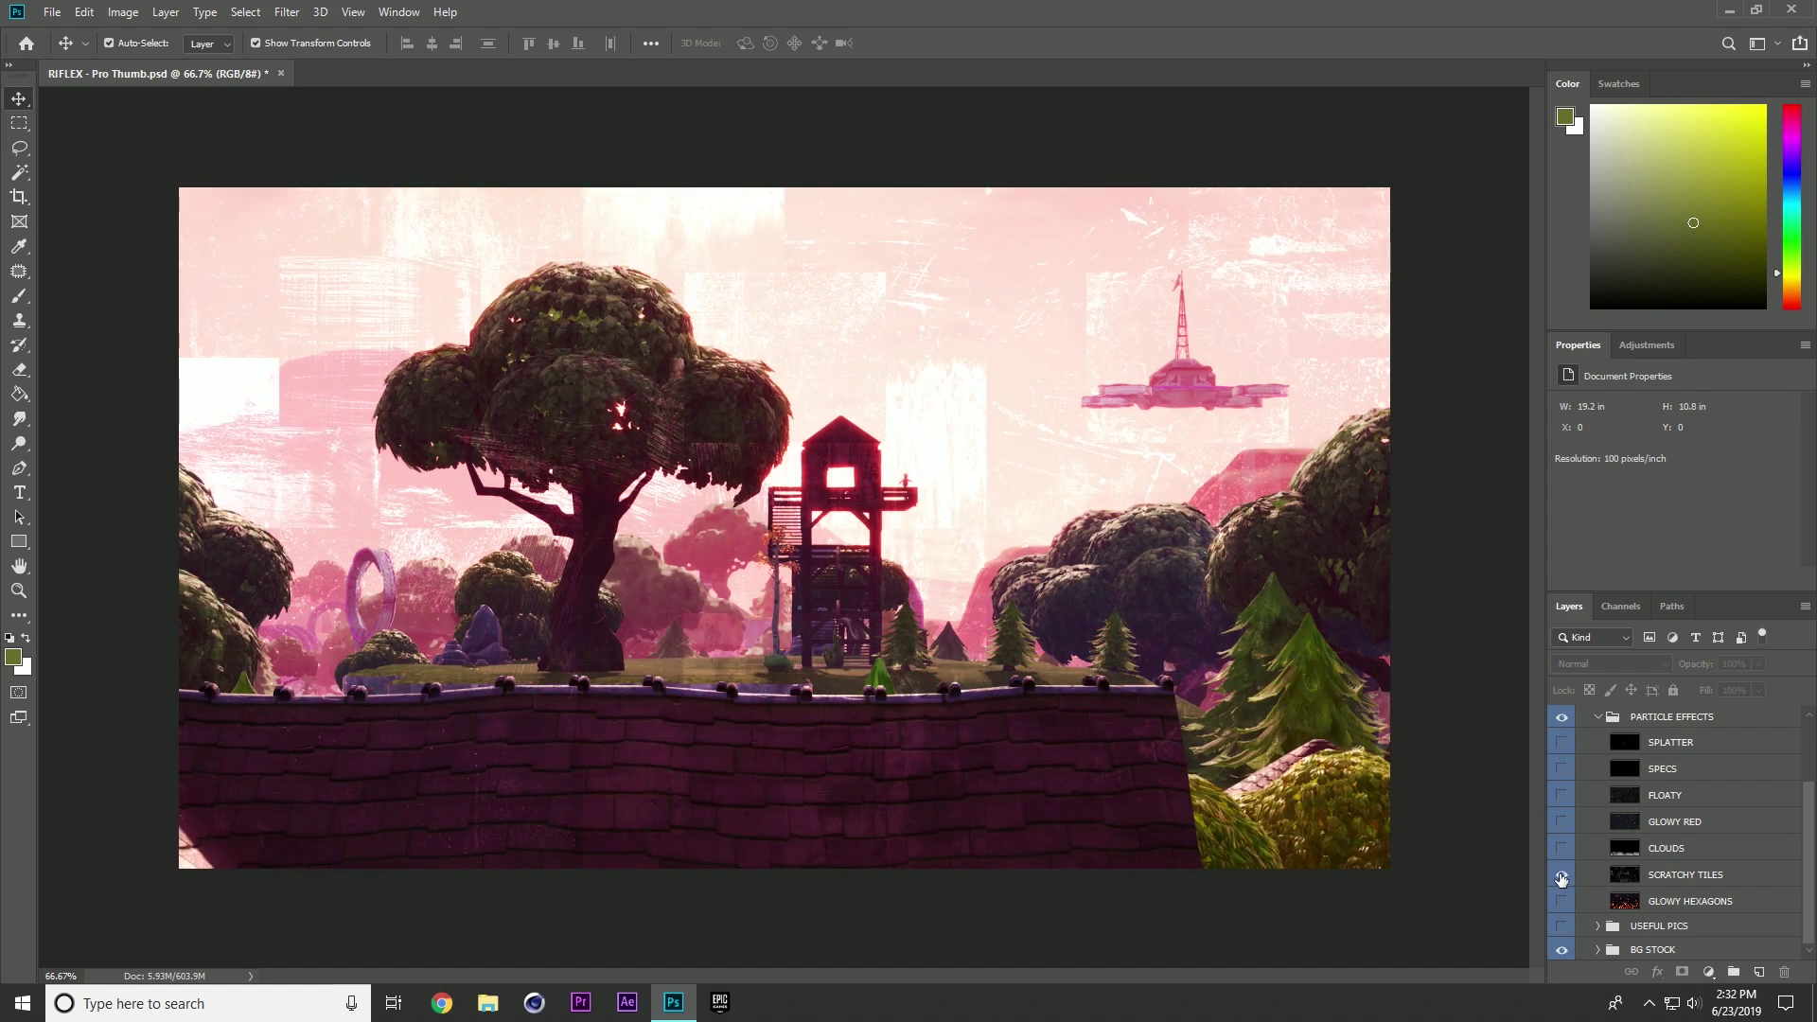
left_click(1562, 877)
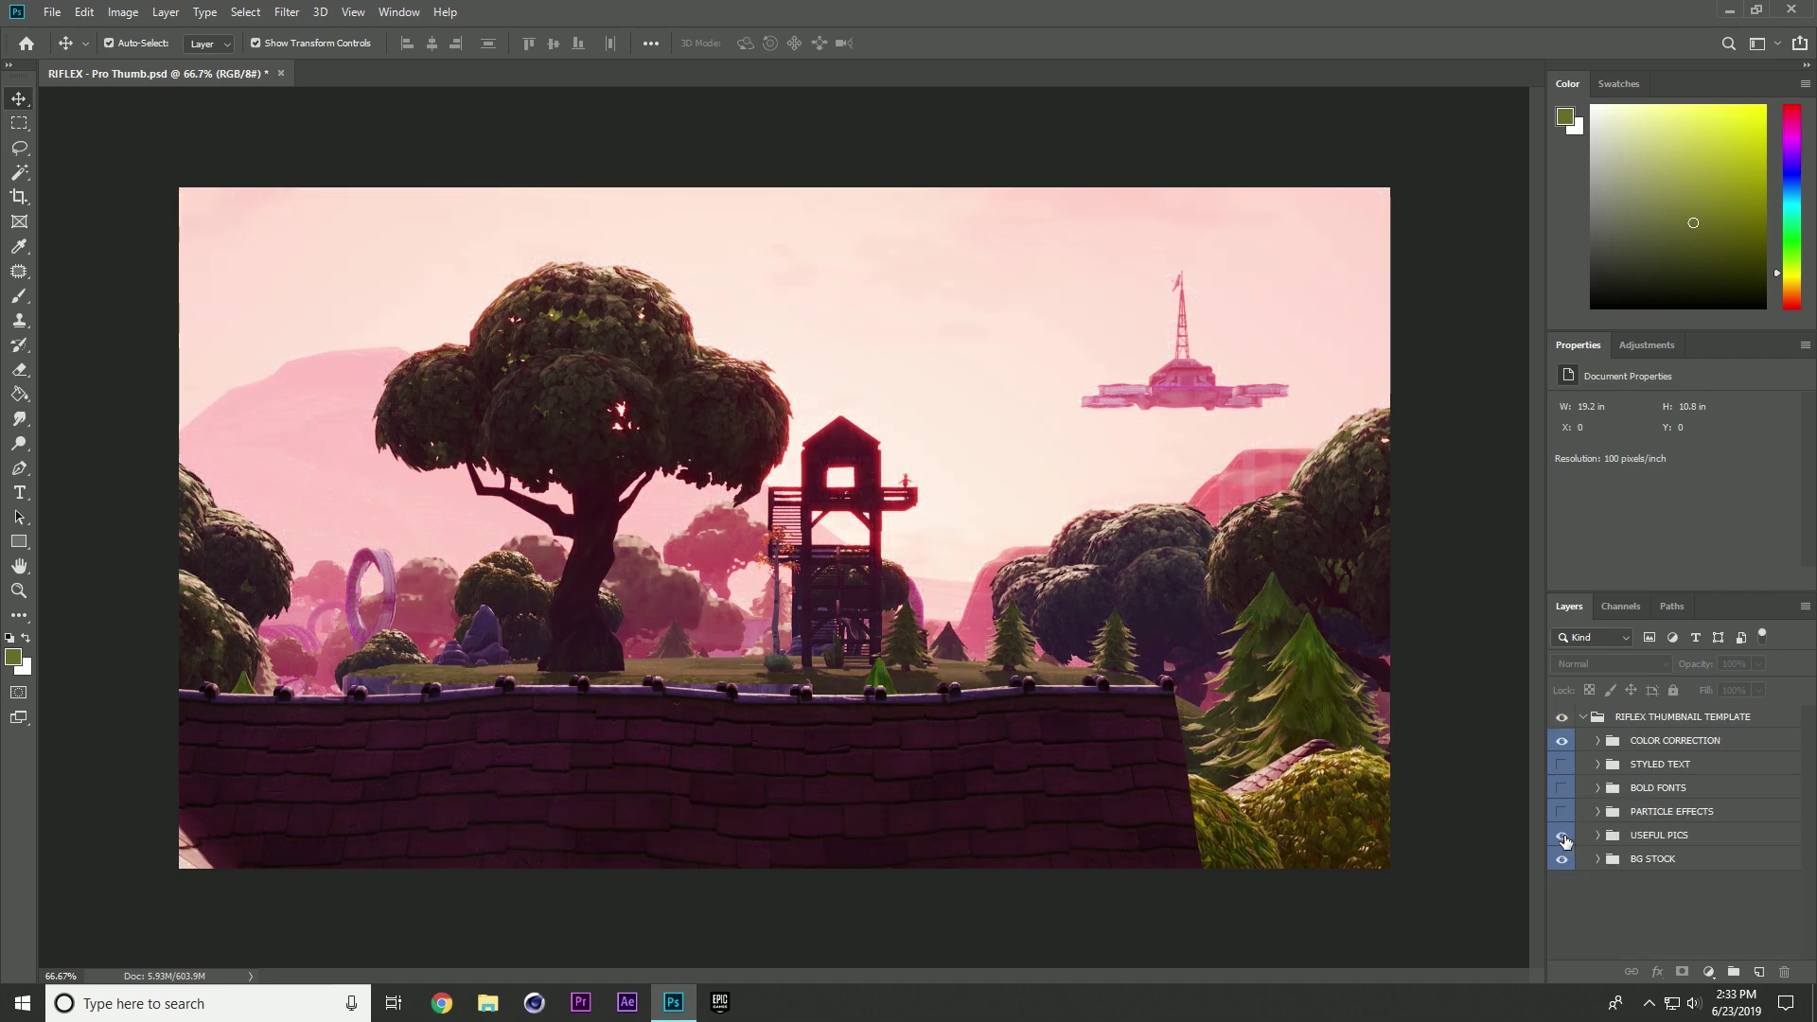
- Show and expand USEFUL PICS, toggle Muzzle Flash 2, and select the Battle Royale logo
left_click(1563, 837)
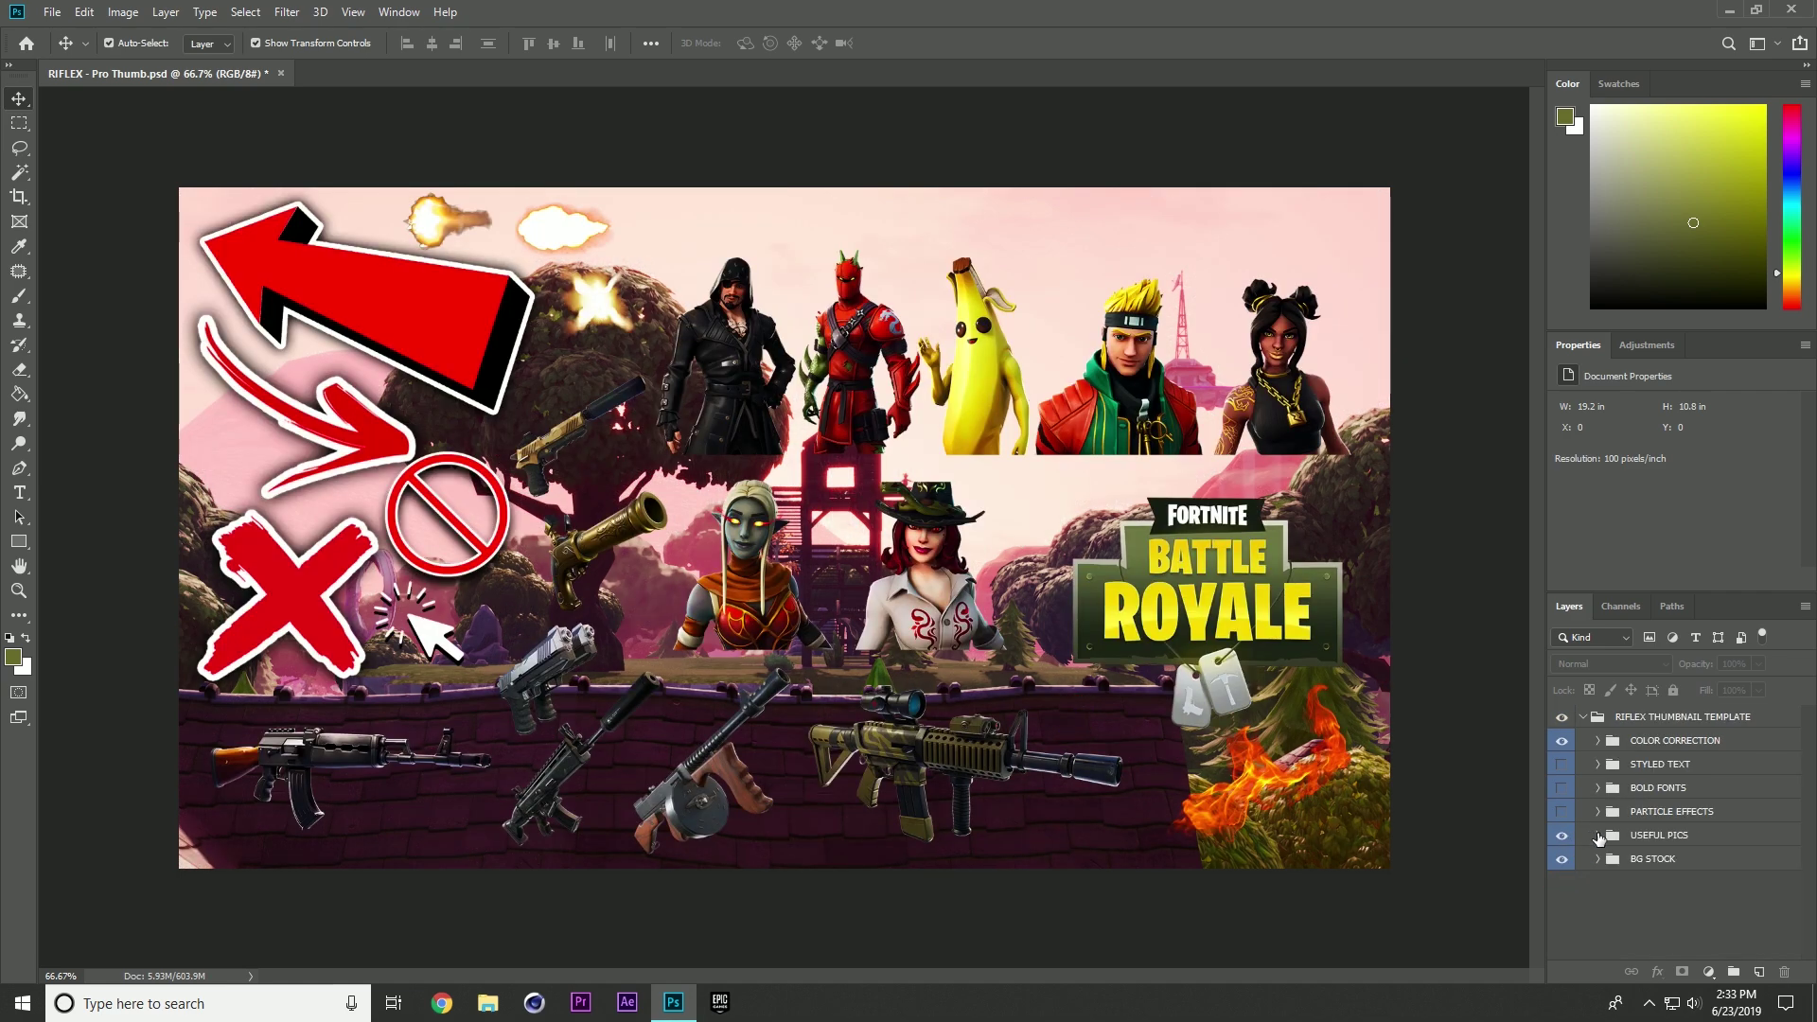
left_click(1599, 836)
scroll(1668, 832, "down", 1)
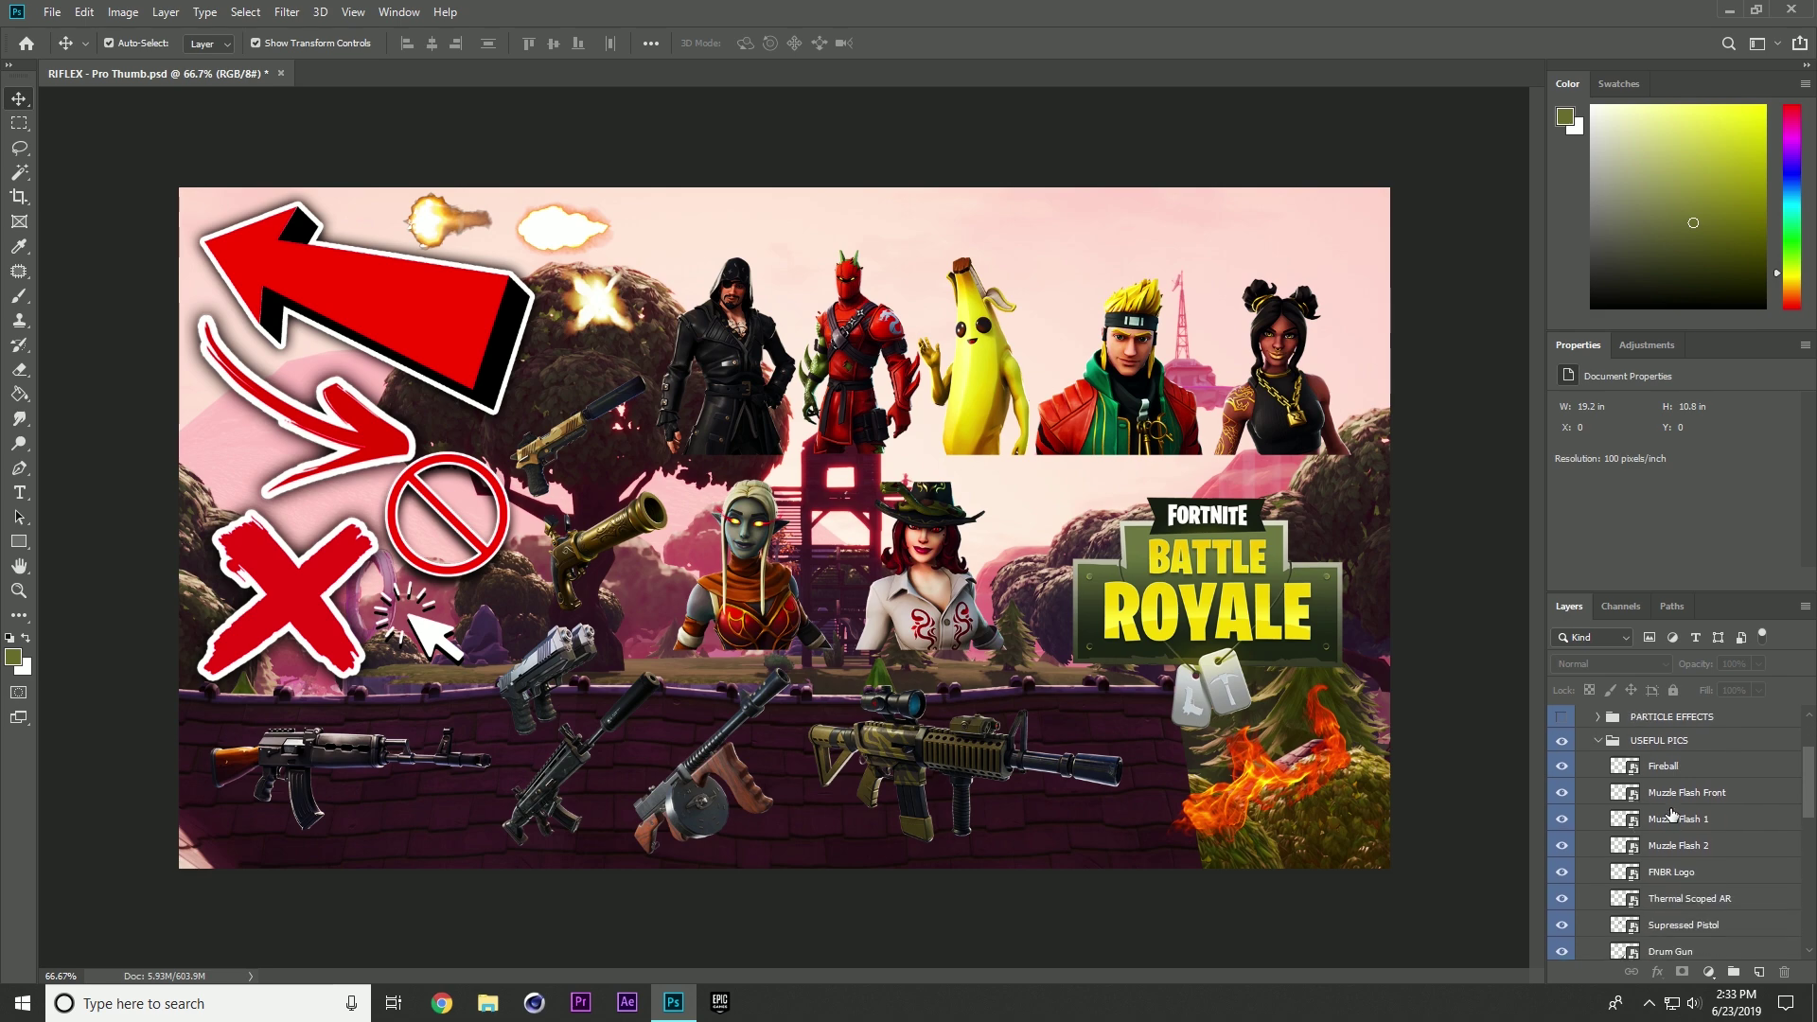
scroll(1673, 812, "down", 5)
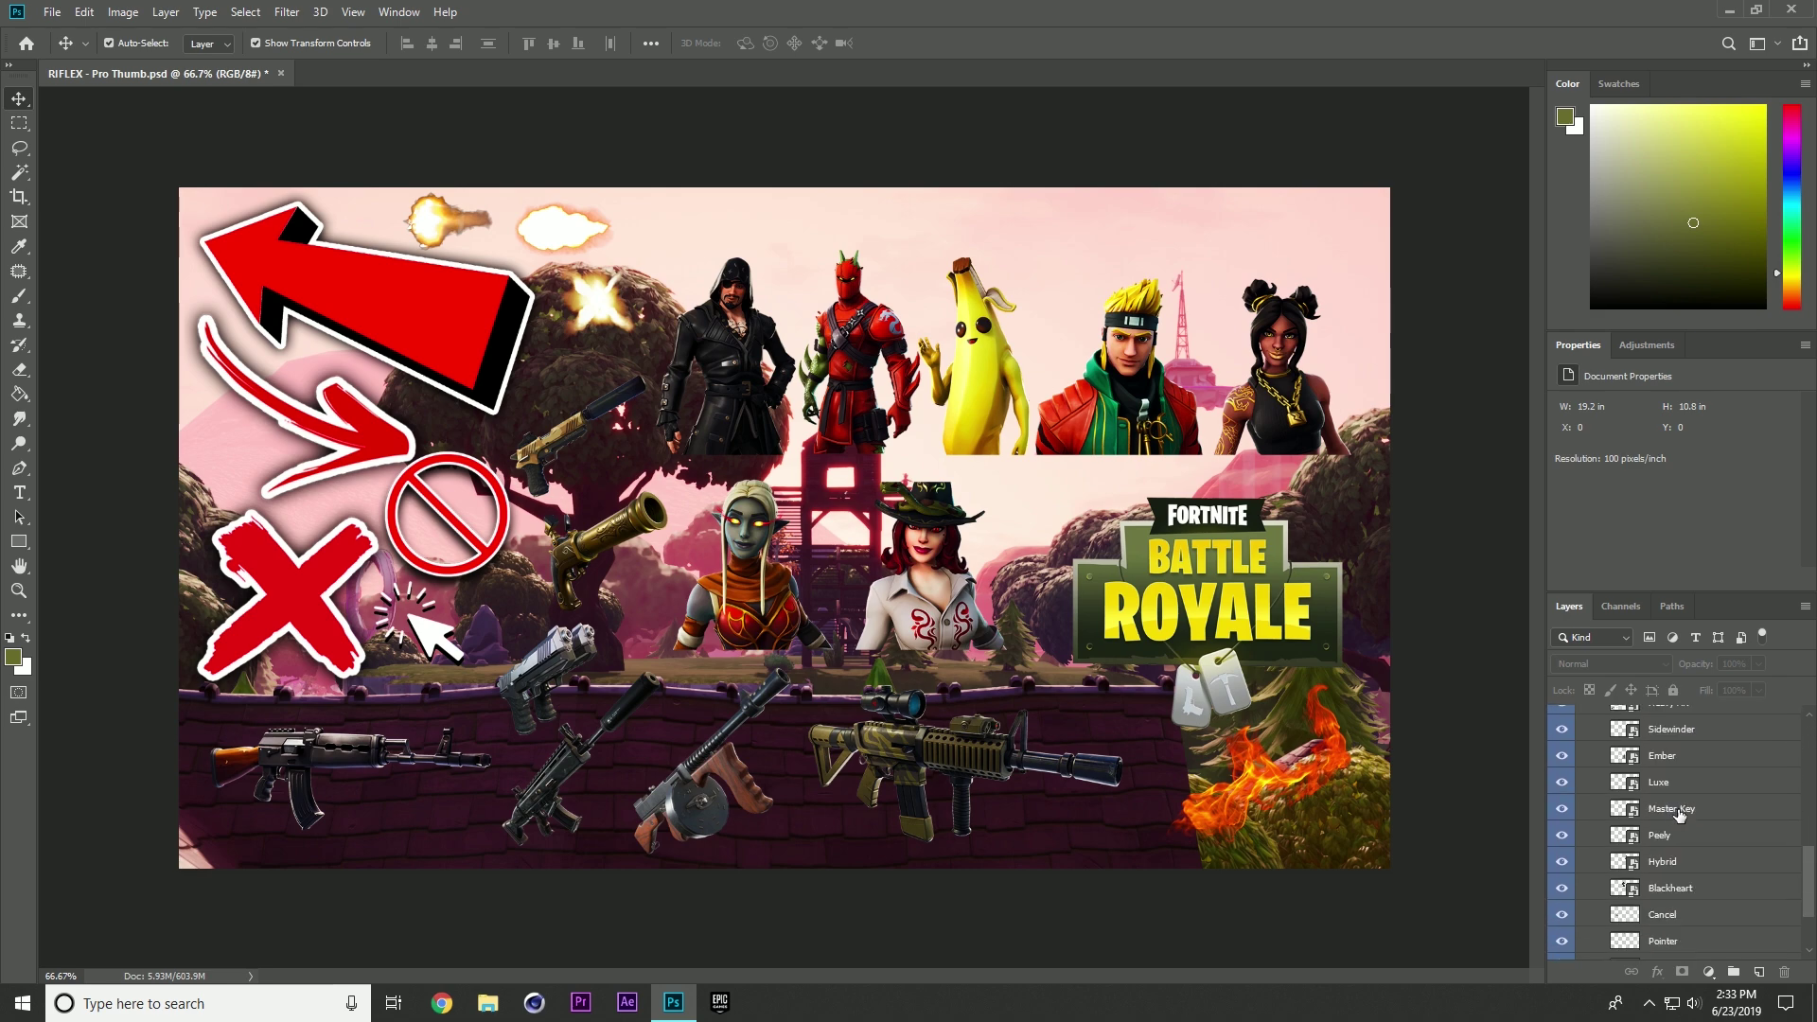
scroll(1694, 809, "up", 5)
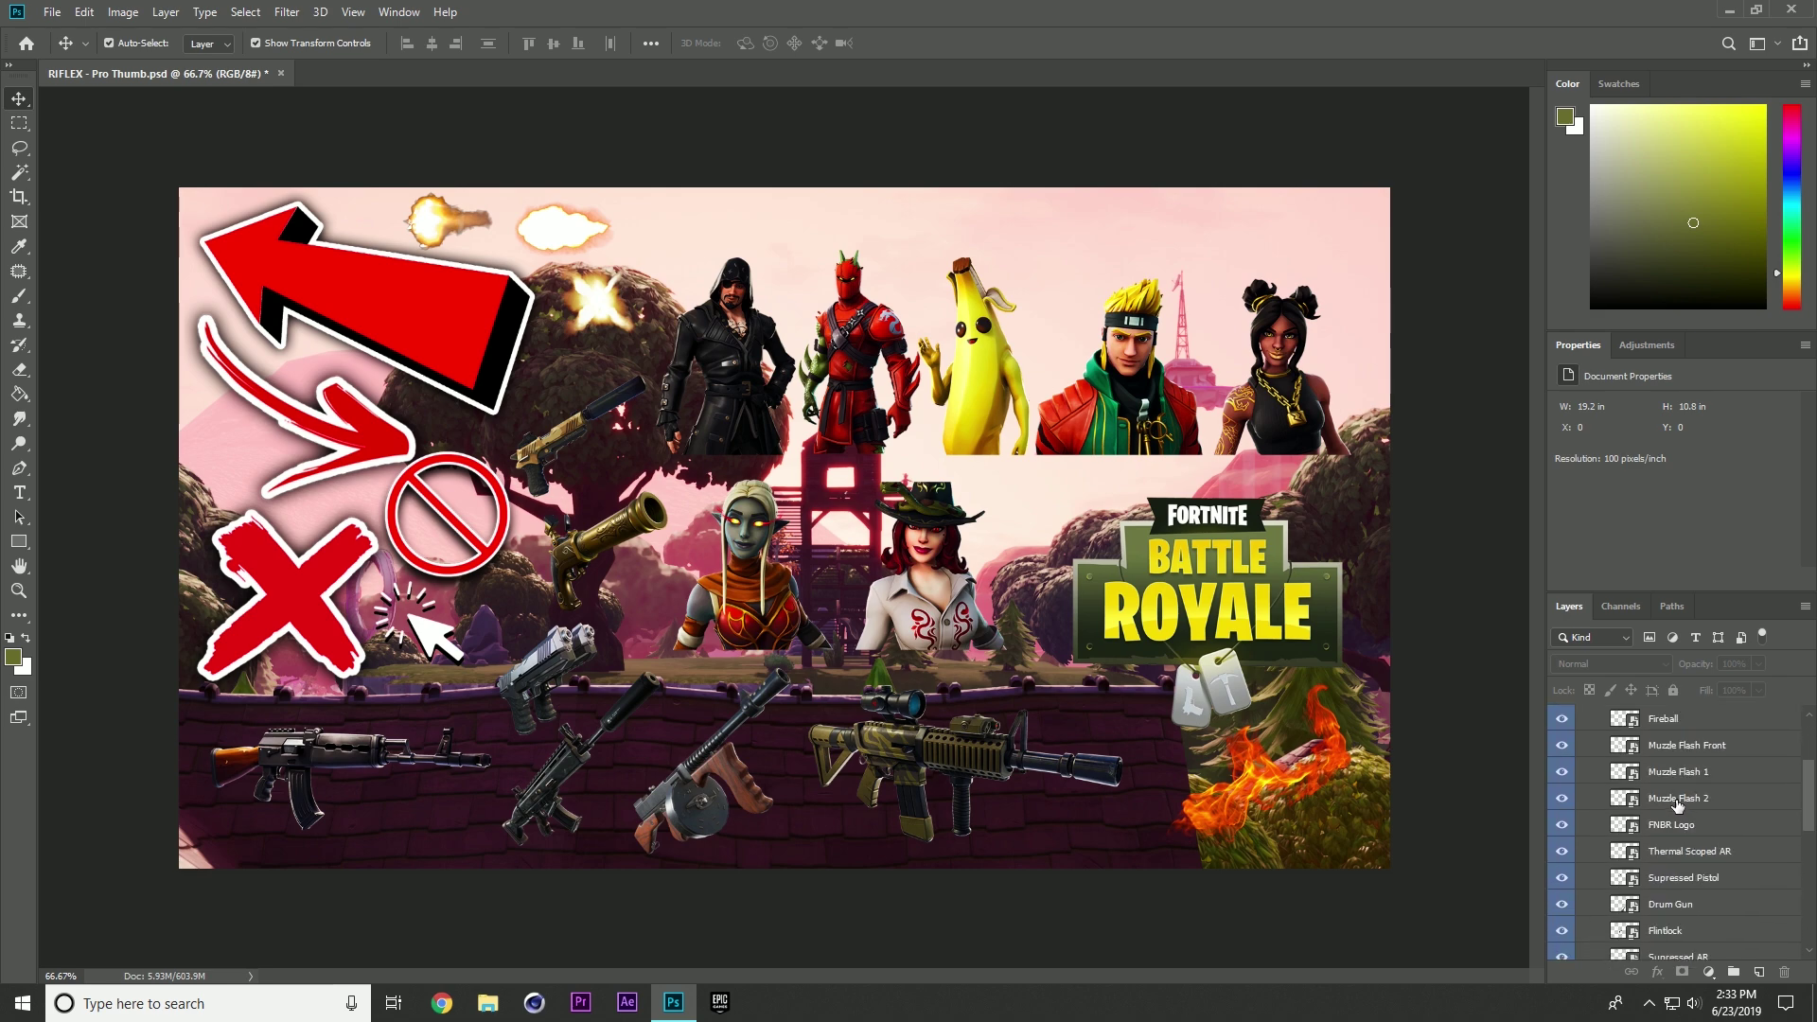
left_click(1561, 798)
left_click(1561, 798)
left_click(1251, 602)
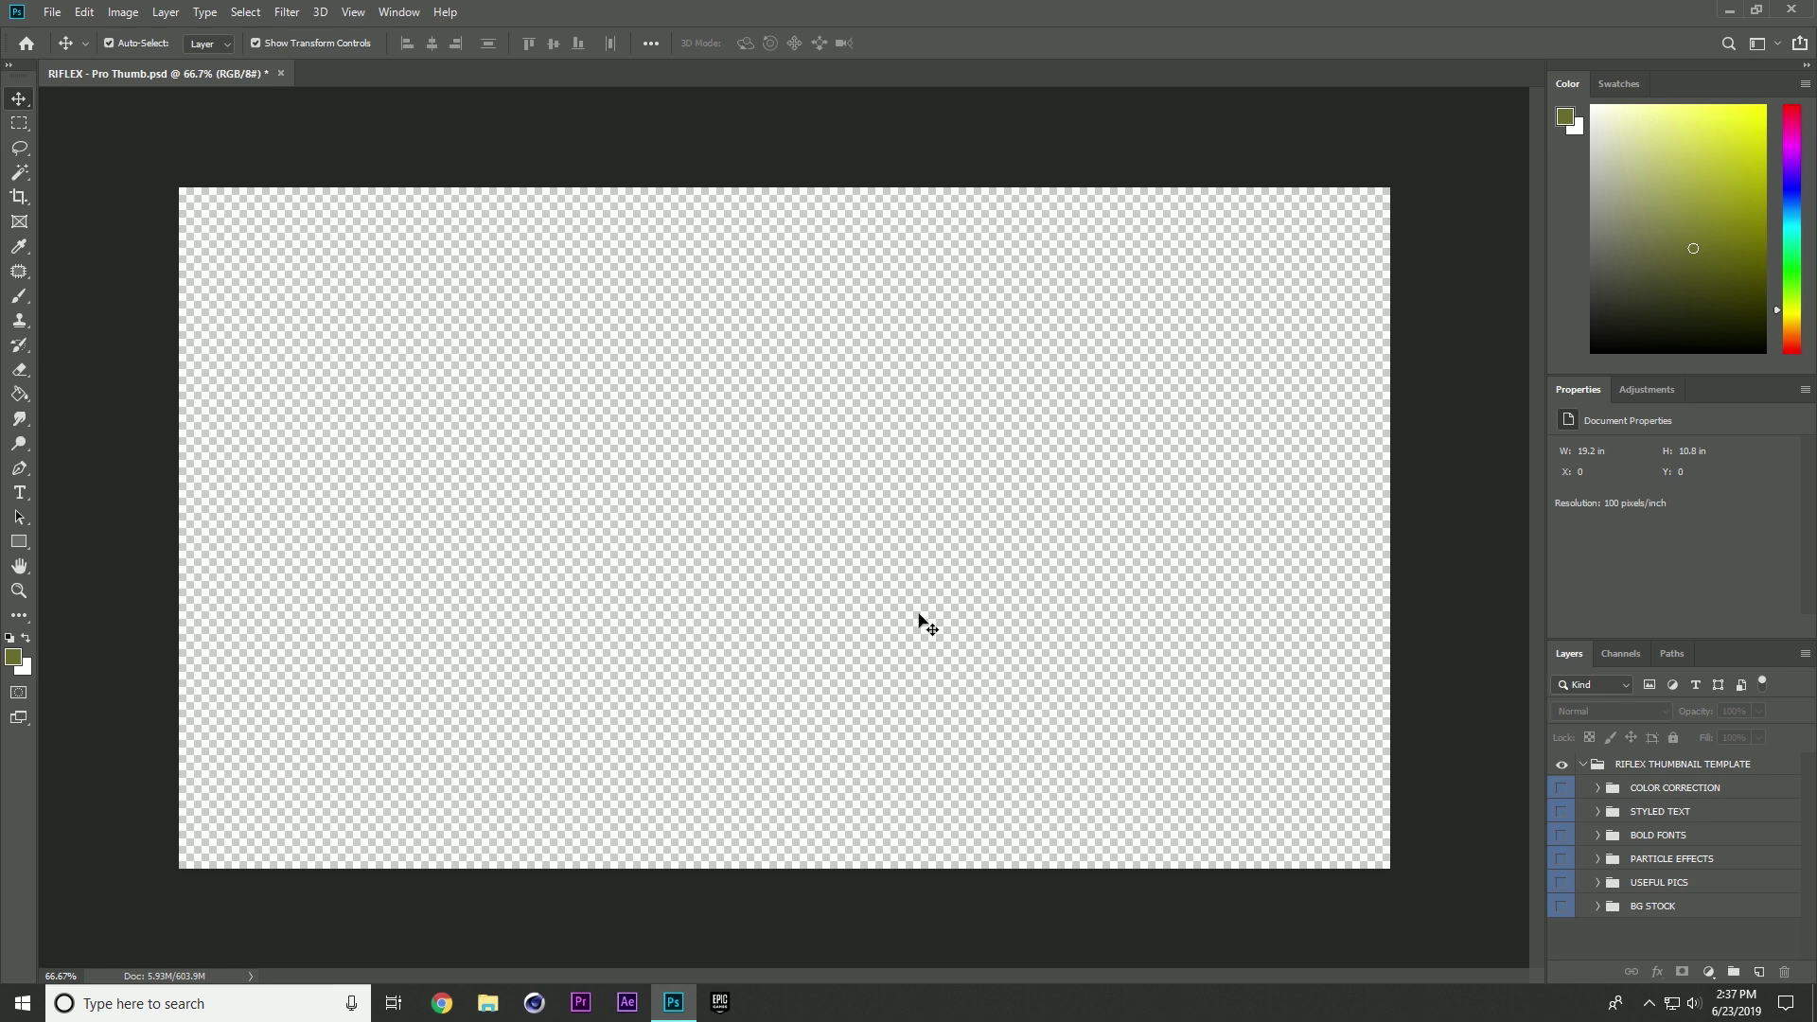
- Preview the stock backgrounds and settle on the pink landscape with the bubble vehicle
left_click(1597, 906)
left_click_drag(1561, 762, 1571, 925)
left_click(1571, 924, "alt")
left_click(1571, 925, "alt")
scroll(1571, 880, "down", 1)
- Hide the extra weapon graphics and bring the Master Key layer into view
left_click(1566, 845, "alt")
left_click(1566, 845, "alt")
scroll(1566, 845, "down", 3)
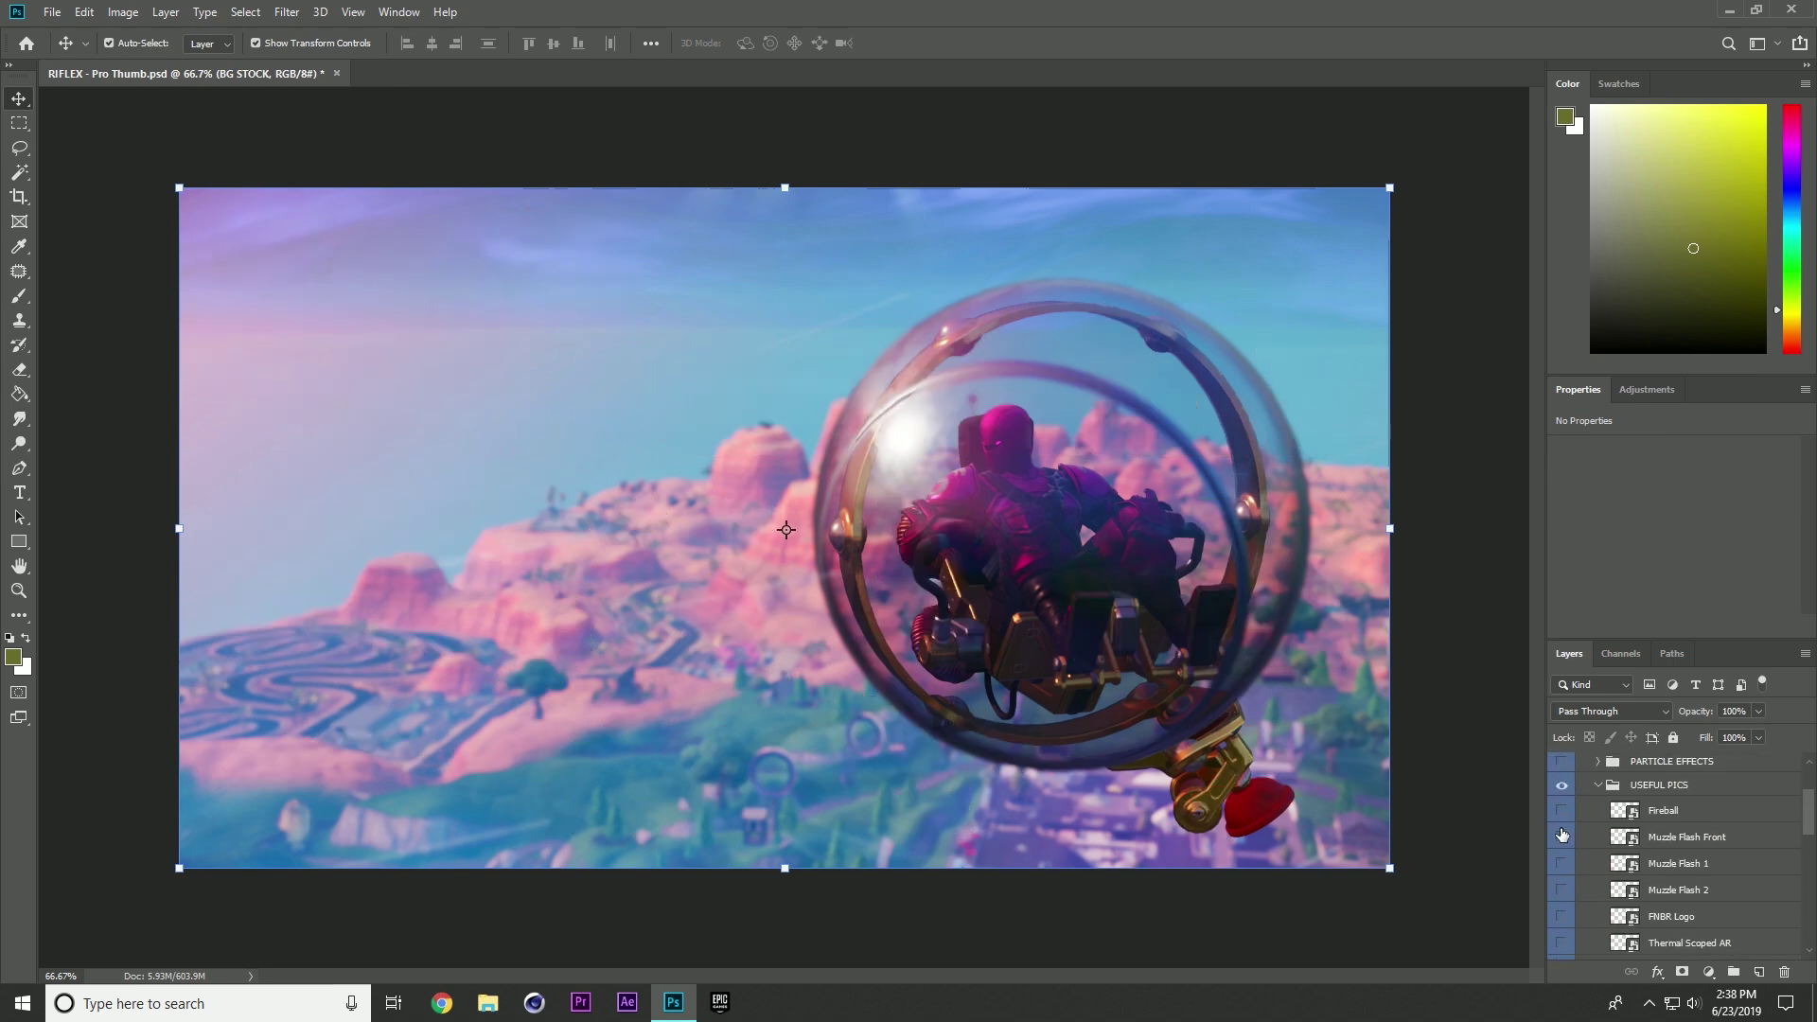
left_click_drag(1563, 800, 1566, 864)
scroll(1564, 852, "up", 3)
- Hide Hybrid and Peely, then show and select the Master Key character
left_click(1562, 858)
left_click(1561, 832)
left_click(1561, 806)
left_click(1671, 805)
- Scale Master Key to about 77% in the bottom-left and set the pistol along the bottom
key("ctrl+t")
left_click_drag(1117, 426, 606, 605)
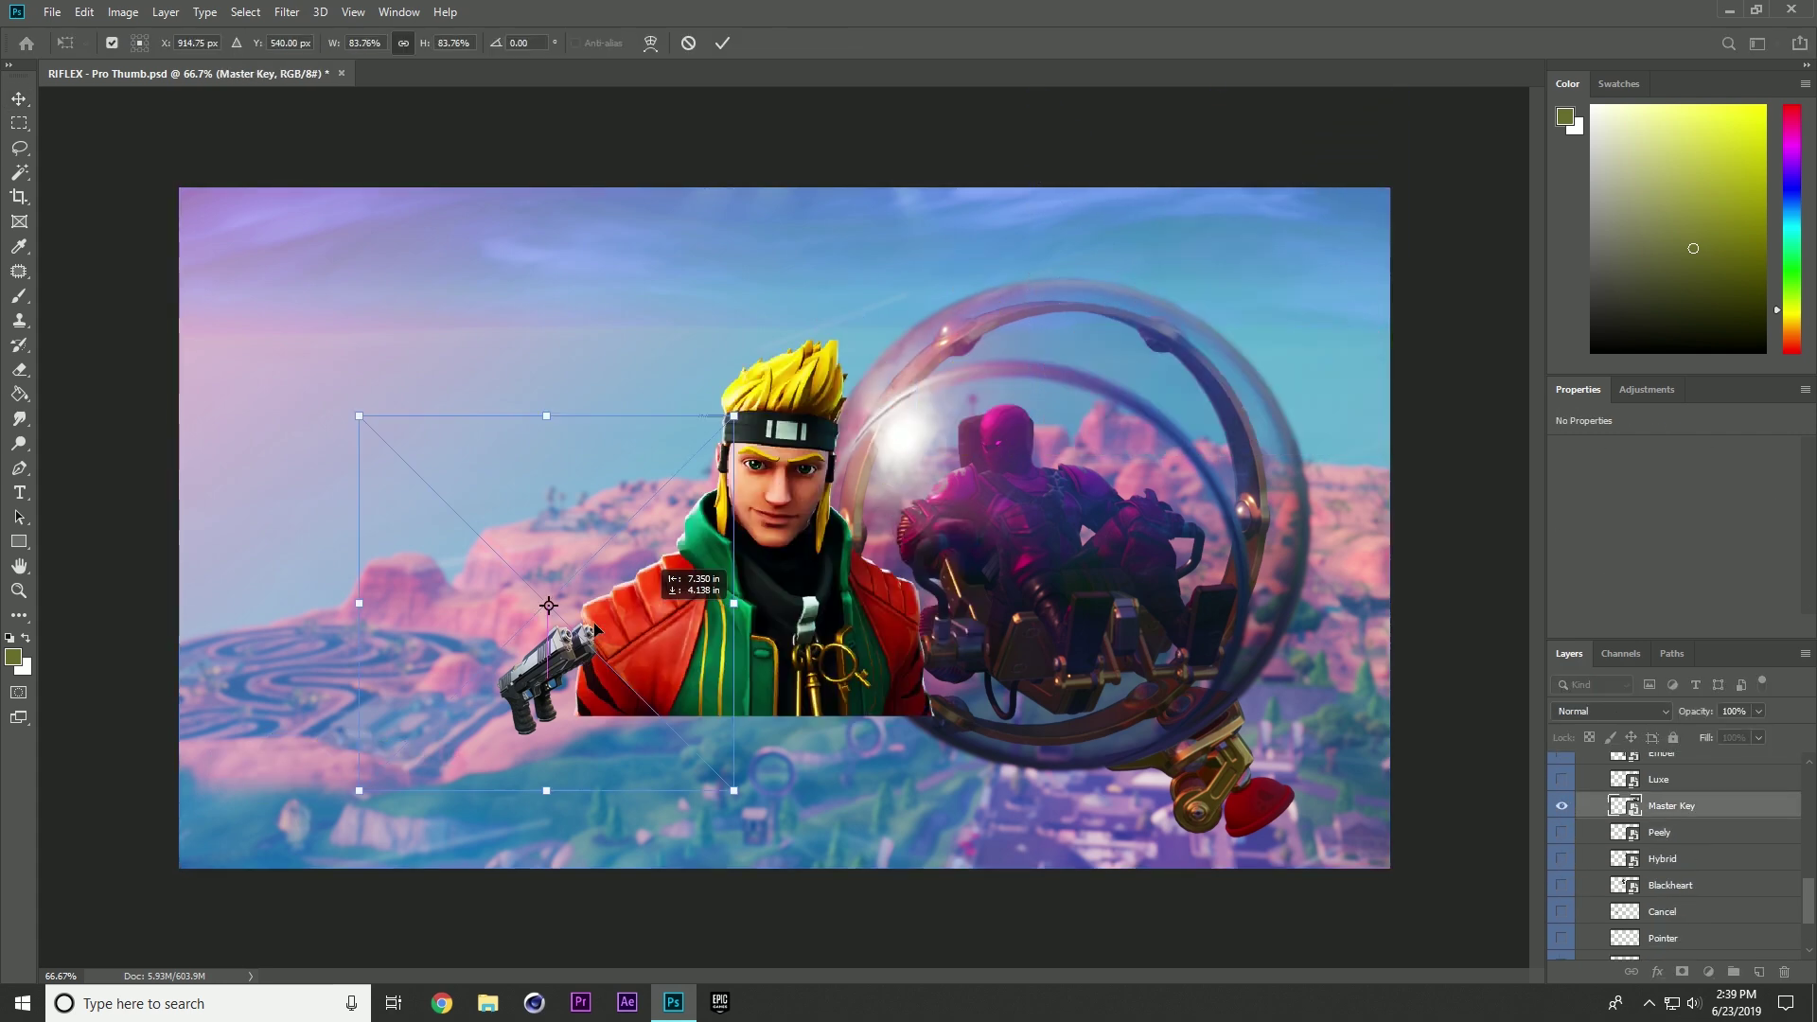
left_click_drag(669, 360, 546, 523)
key("Return")
scroll(1675, 852, "up", 3)
left_click_drag(554, 677, 589, 778)
key("Return")
- Give Master Key a white Outer Glow outline through Layer Style
left_click(166, 11)
left_click(402, 199)
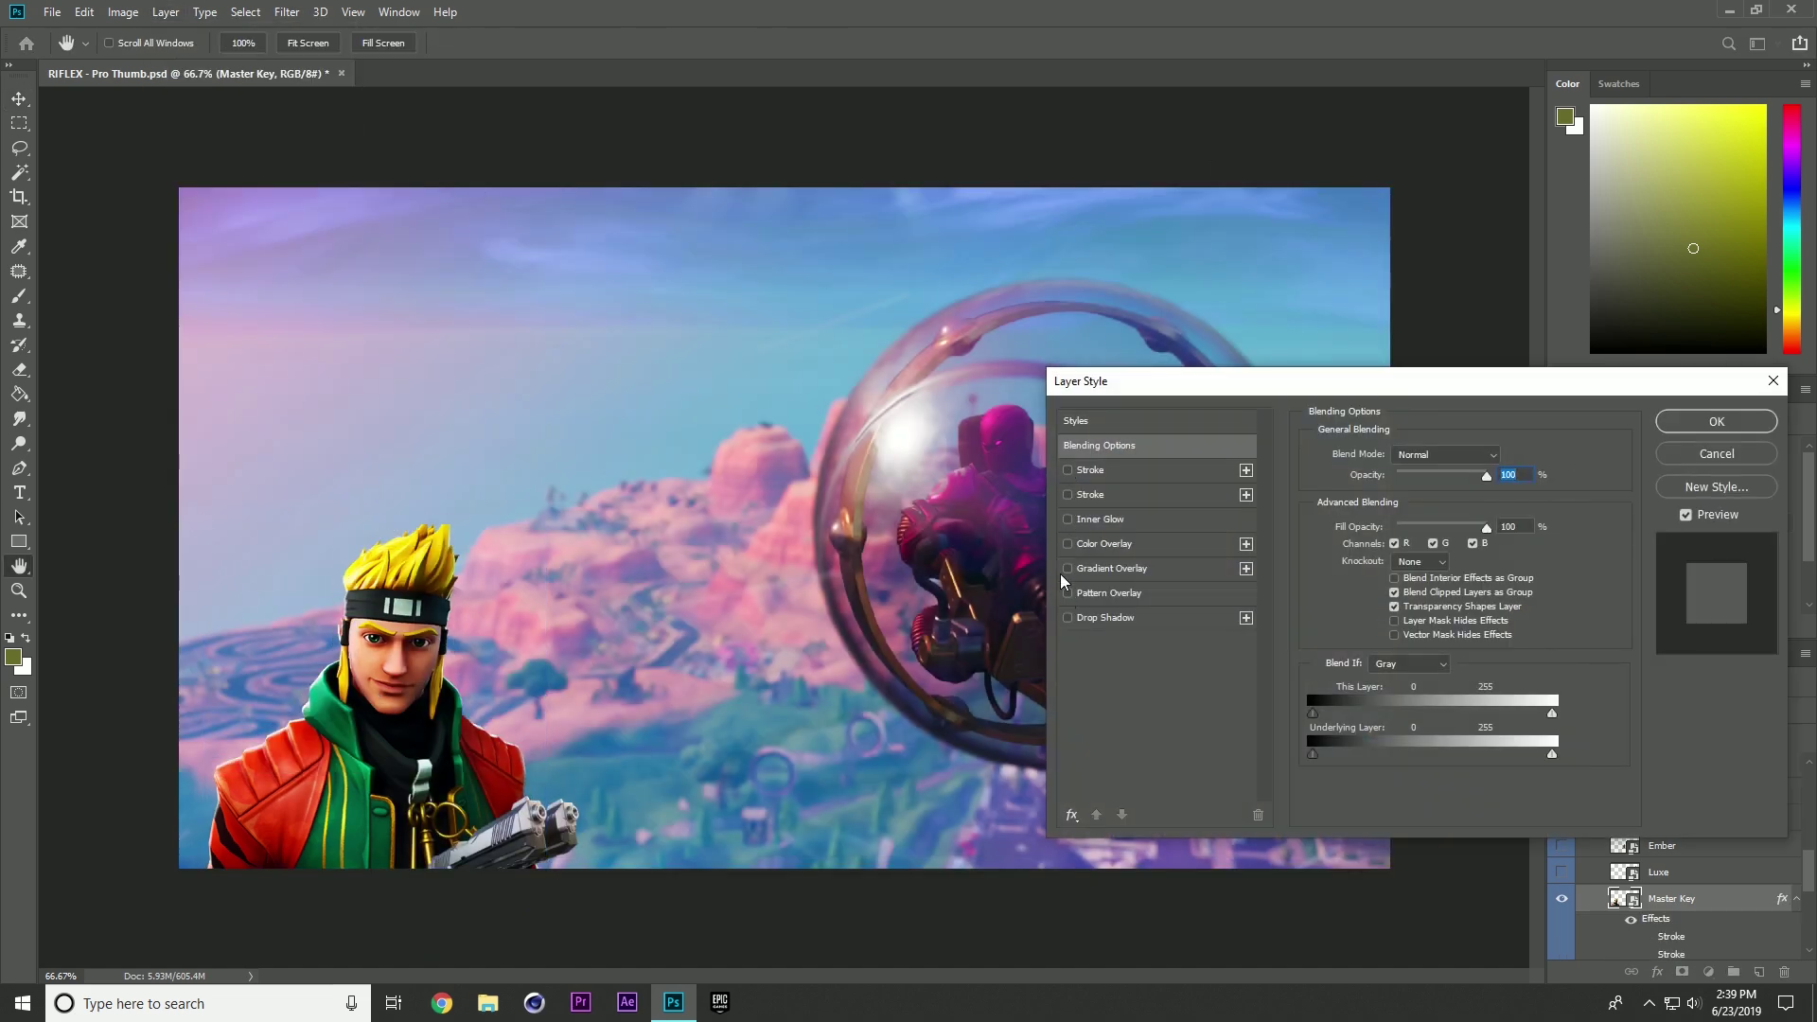
left_click(1098, 518)
left_click(1088, 494)
left_click(1098, 567)
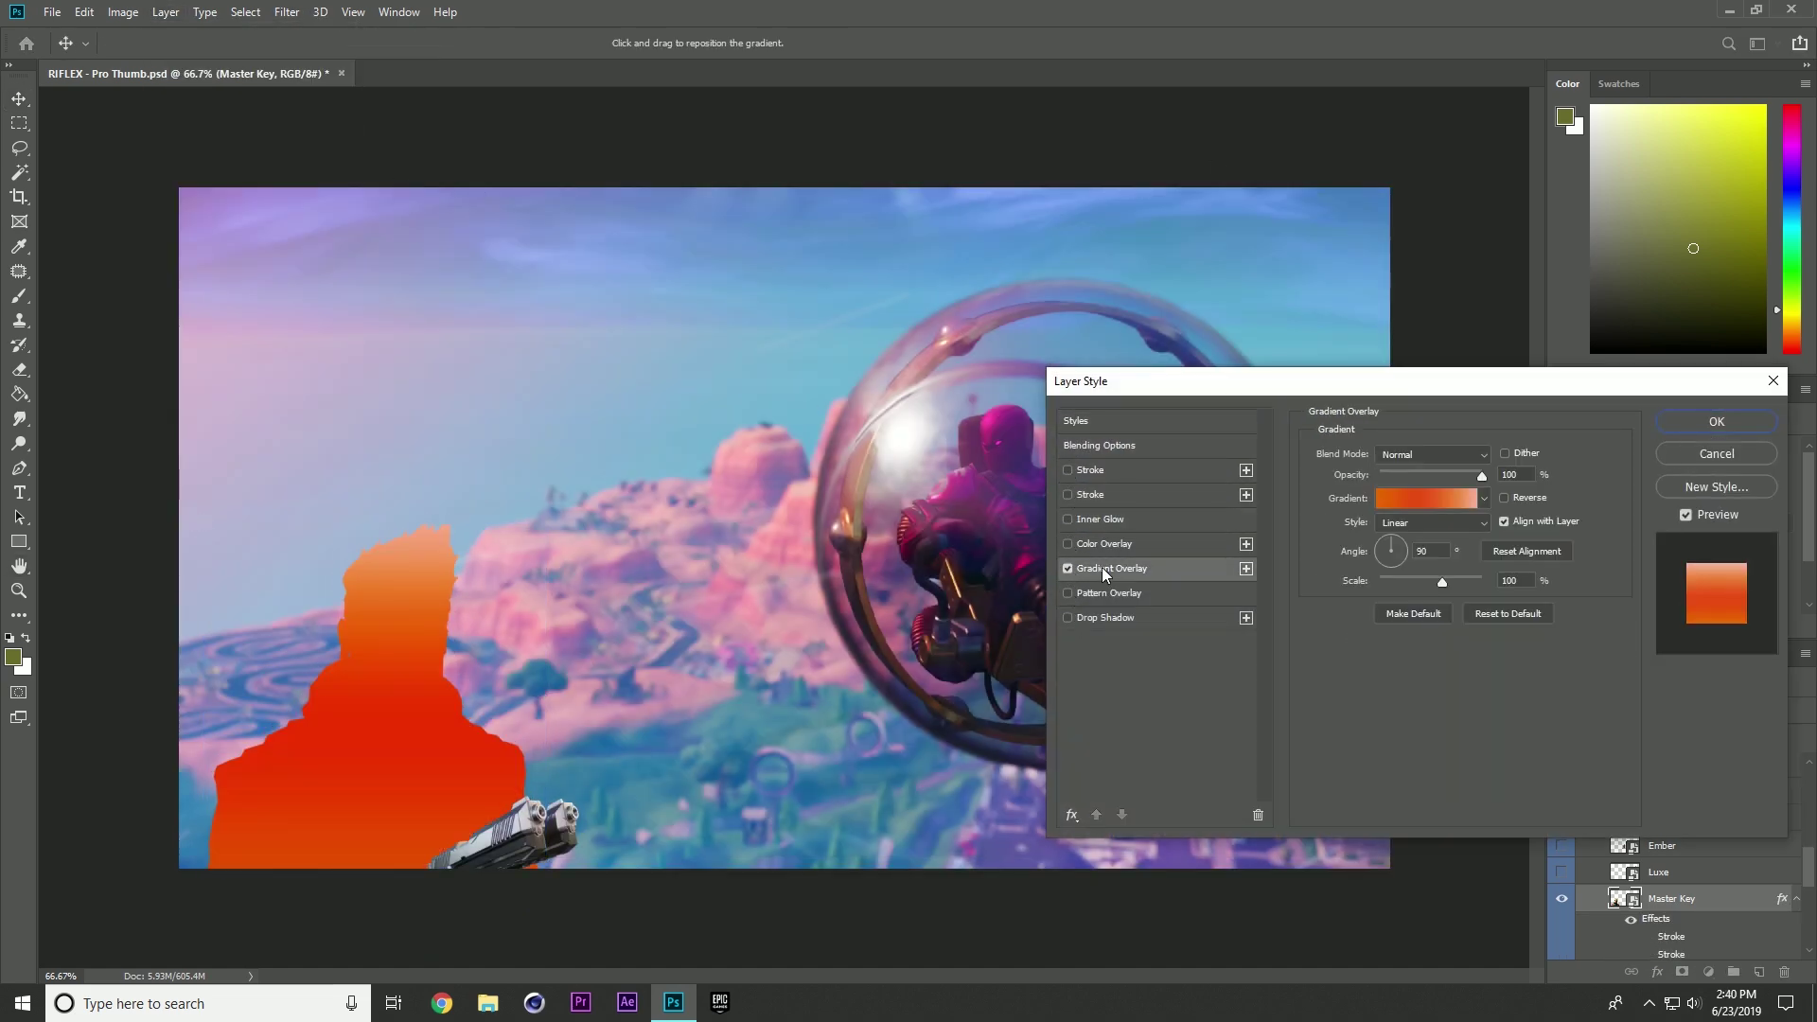
left_click(1073, 815)
left_click(1108, 732)
left_click_drag(1384, 599, 1485, 600)
left_click(1717, 421)
- Check and confirm the Outer Glow style on the Dualies pistol
double_click(1703, 767)
left_click(1101, 617)
left_click(1716, 421)
- Preview the GLOWY RED particles layer in the USEFUL PICS group
key("v")
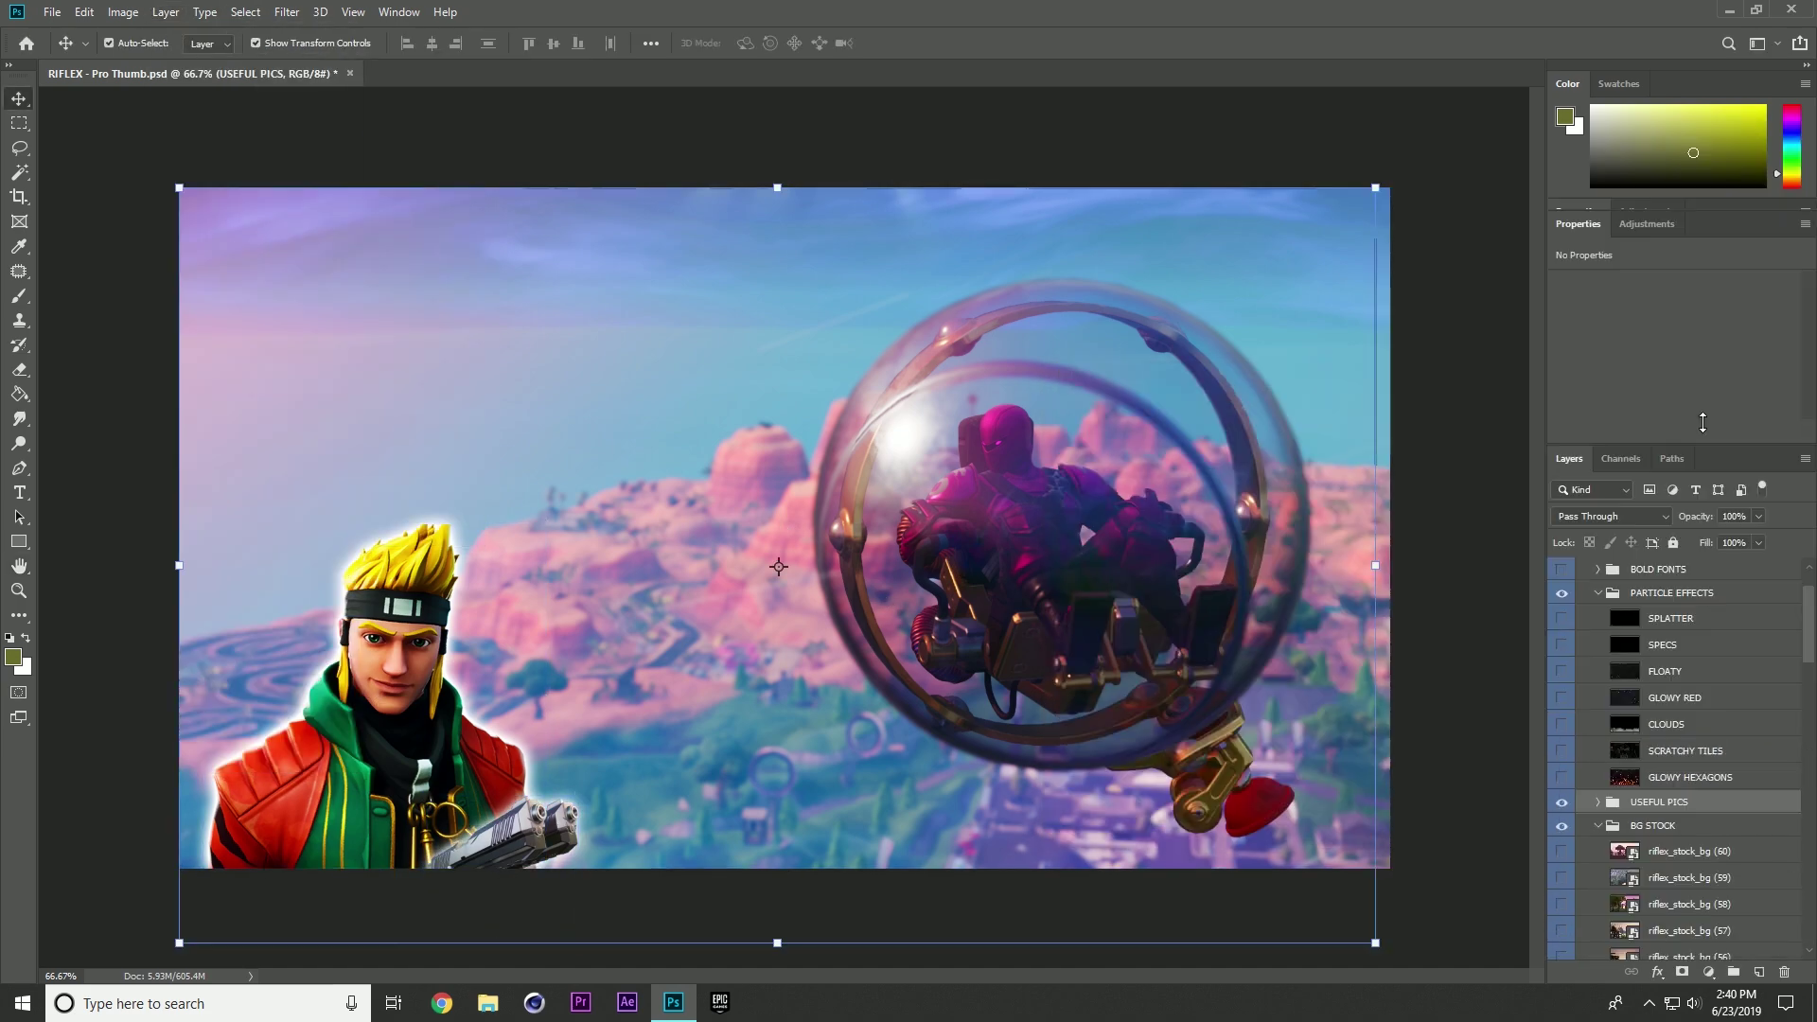
left_click(1582, 394)
left_click_drag(1675, 618, 1675, 494)
left_click(1561, 744)
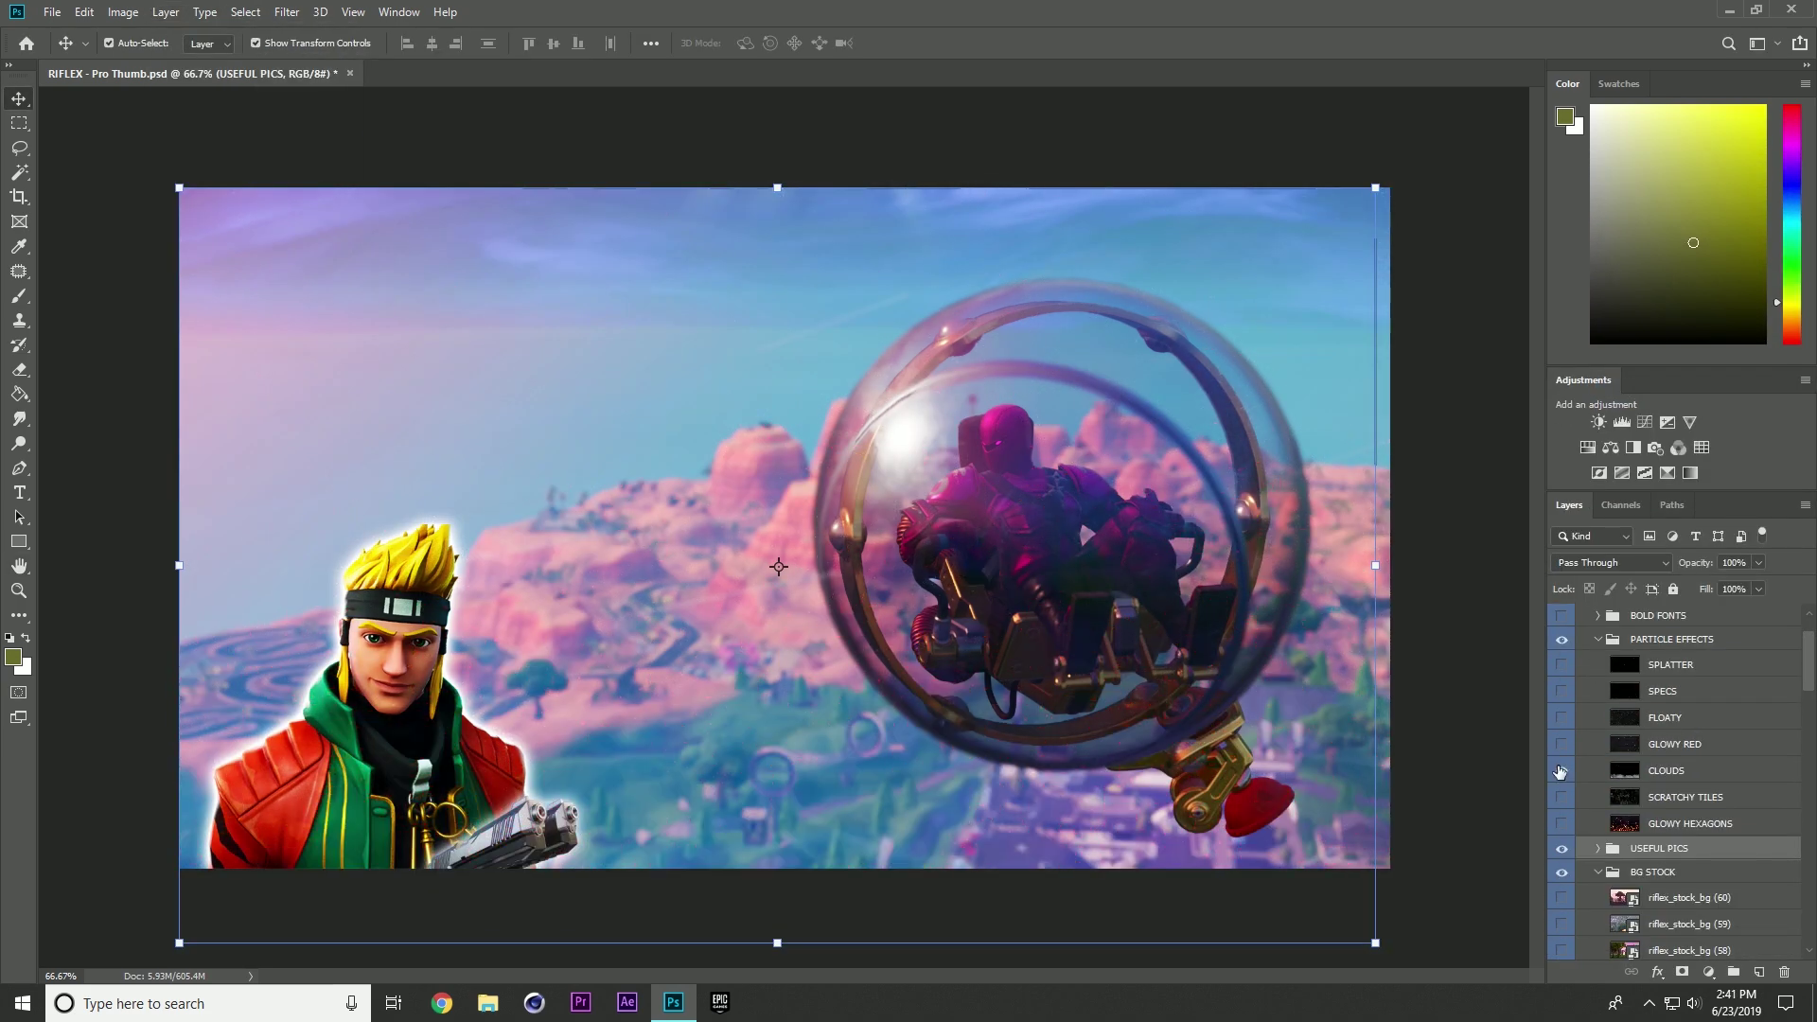
left_click(1675, 744)
left_click(1561, 744)
- Expand the BOLD FONTS examples and start editing the Dopestyle text
left_click(1598, 639)
left_click(1562, 616)
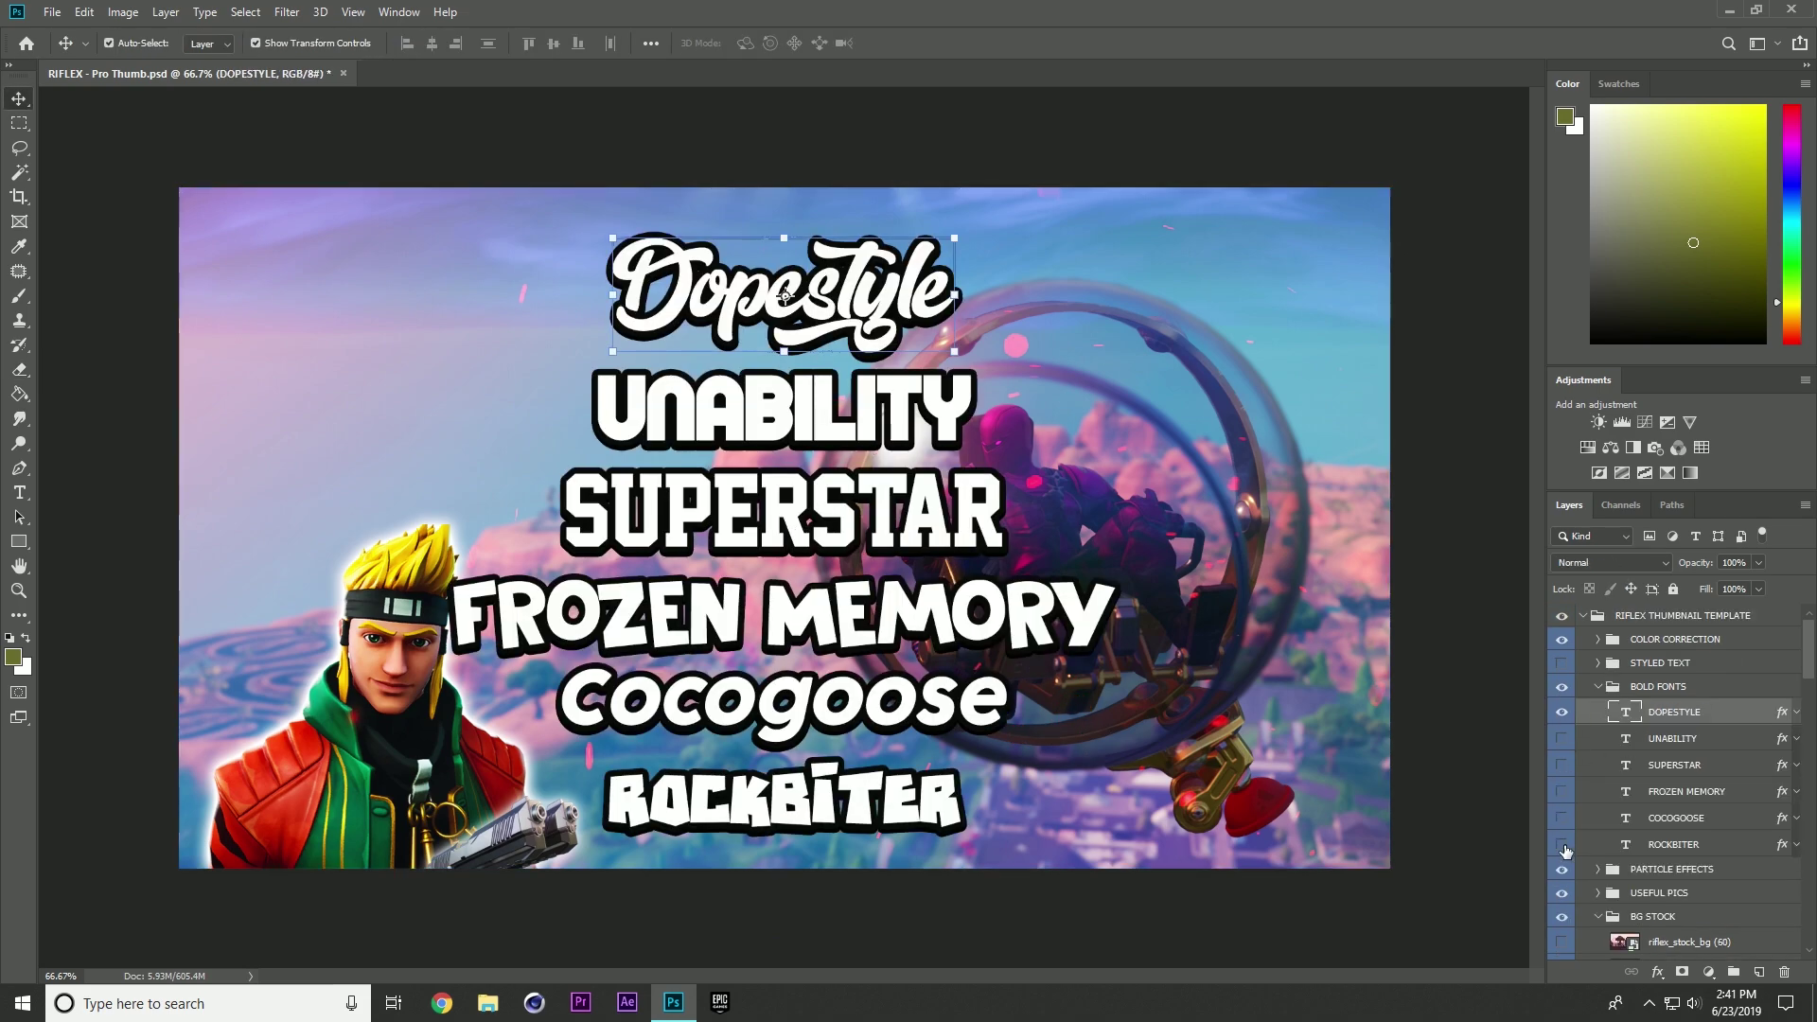
left_click_drag(1561, 738, 1562, 844)
double_click(1625, 711)
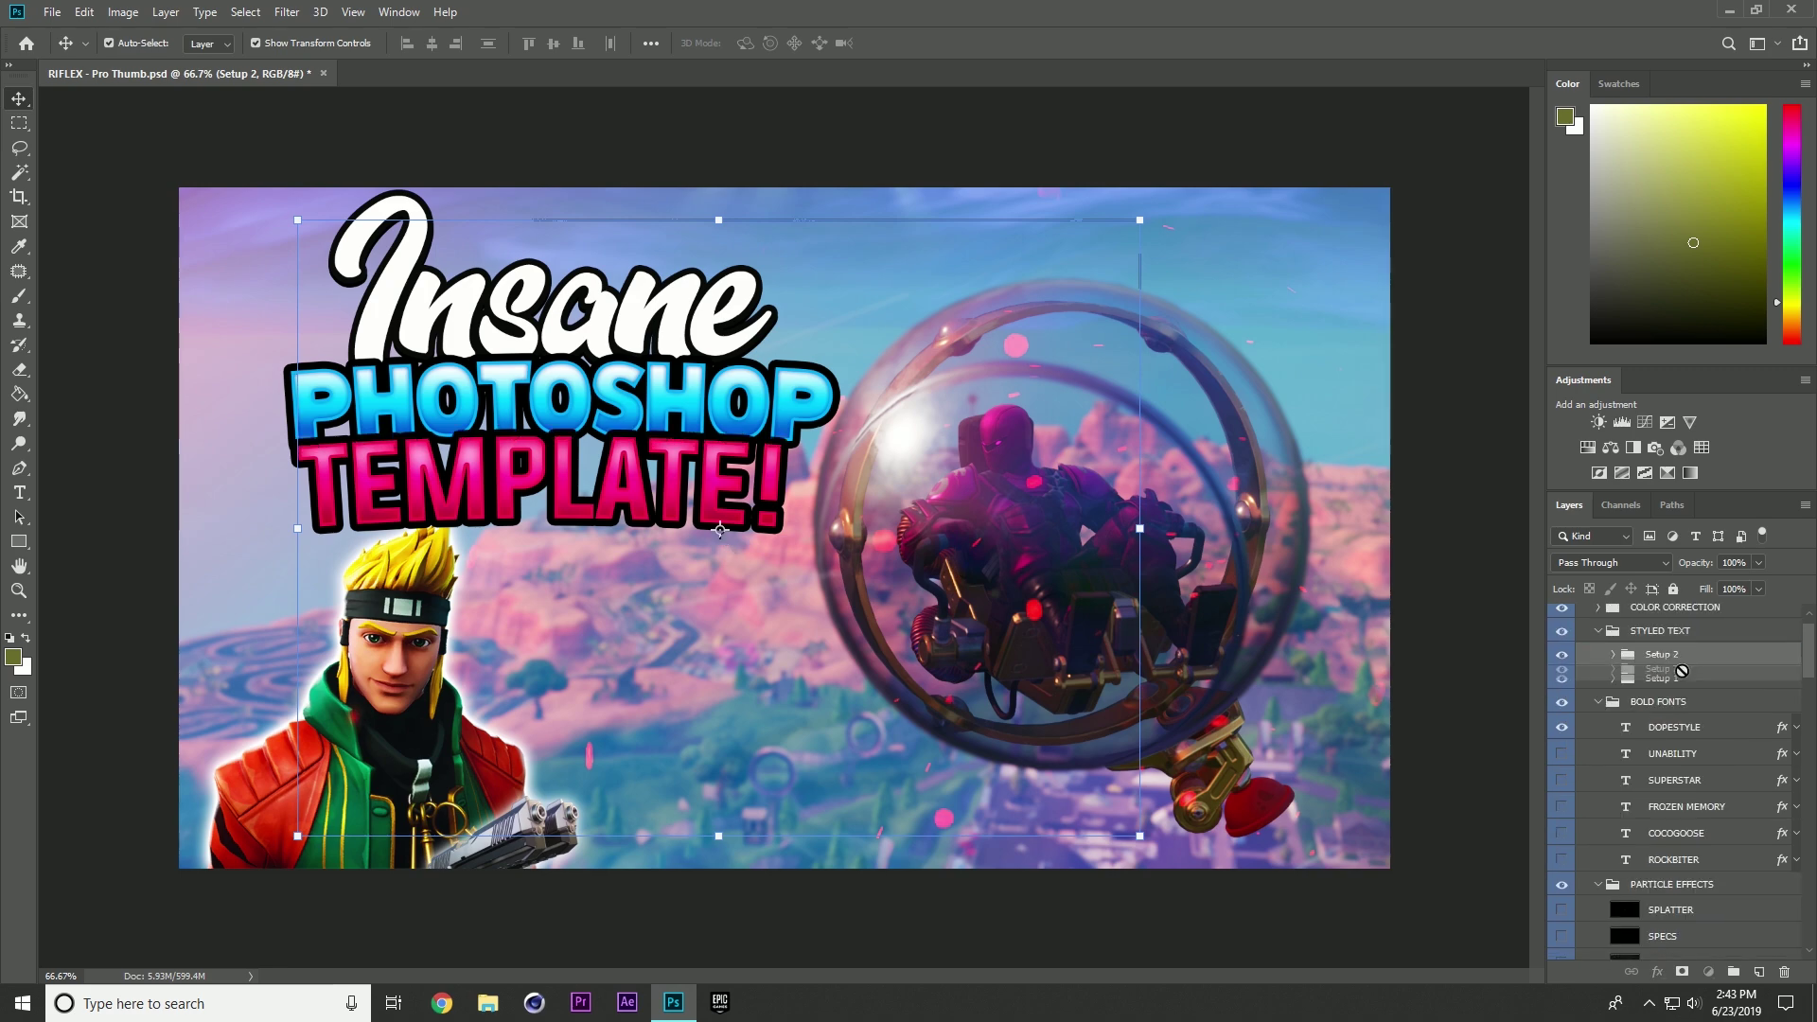
- Place Setup 2 below Setup 1 and resize Master Key below the title
left_click_drag(1682, 671, 1681, 680)
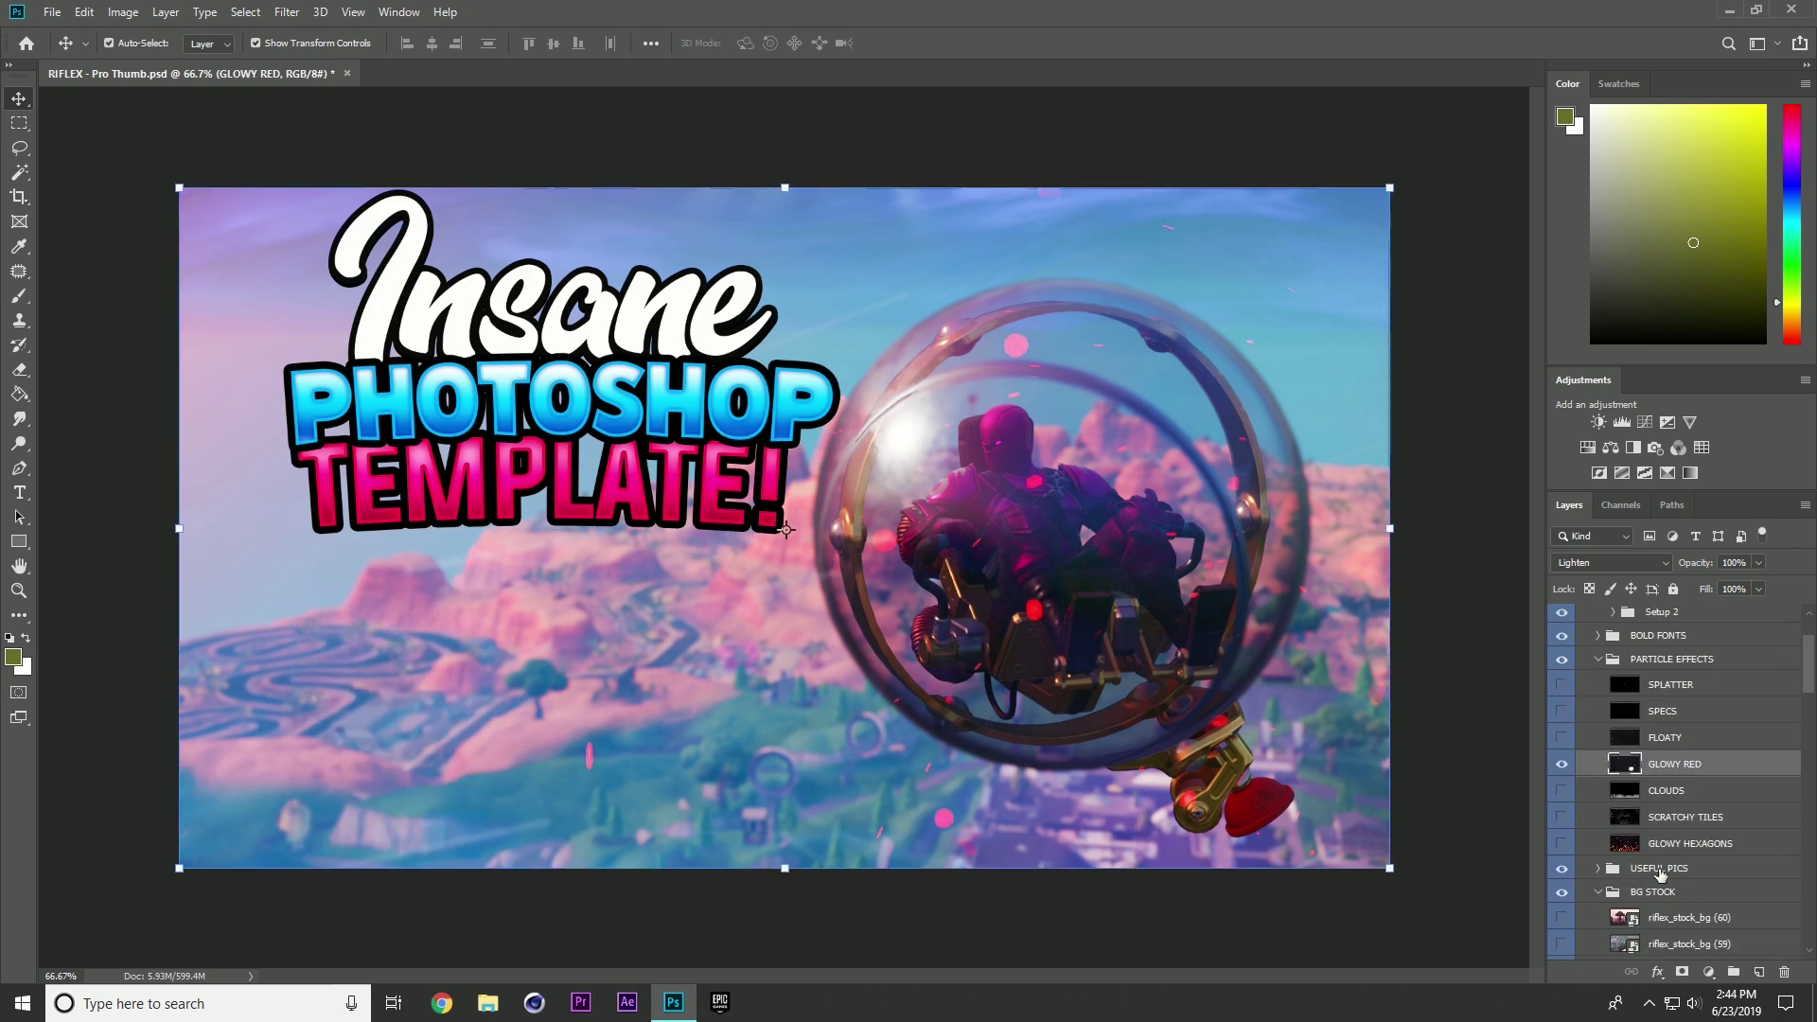
left_click(378, 662)
left_click_drag(203, 528, 134, 477)
left_click(710, 489)
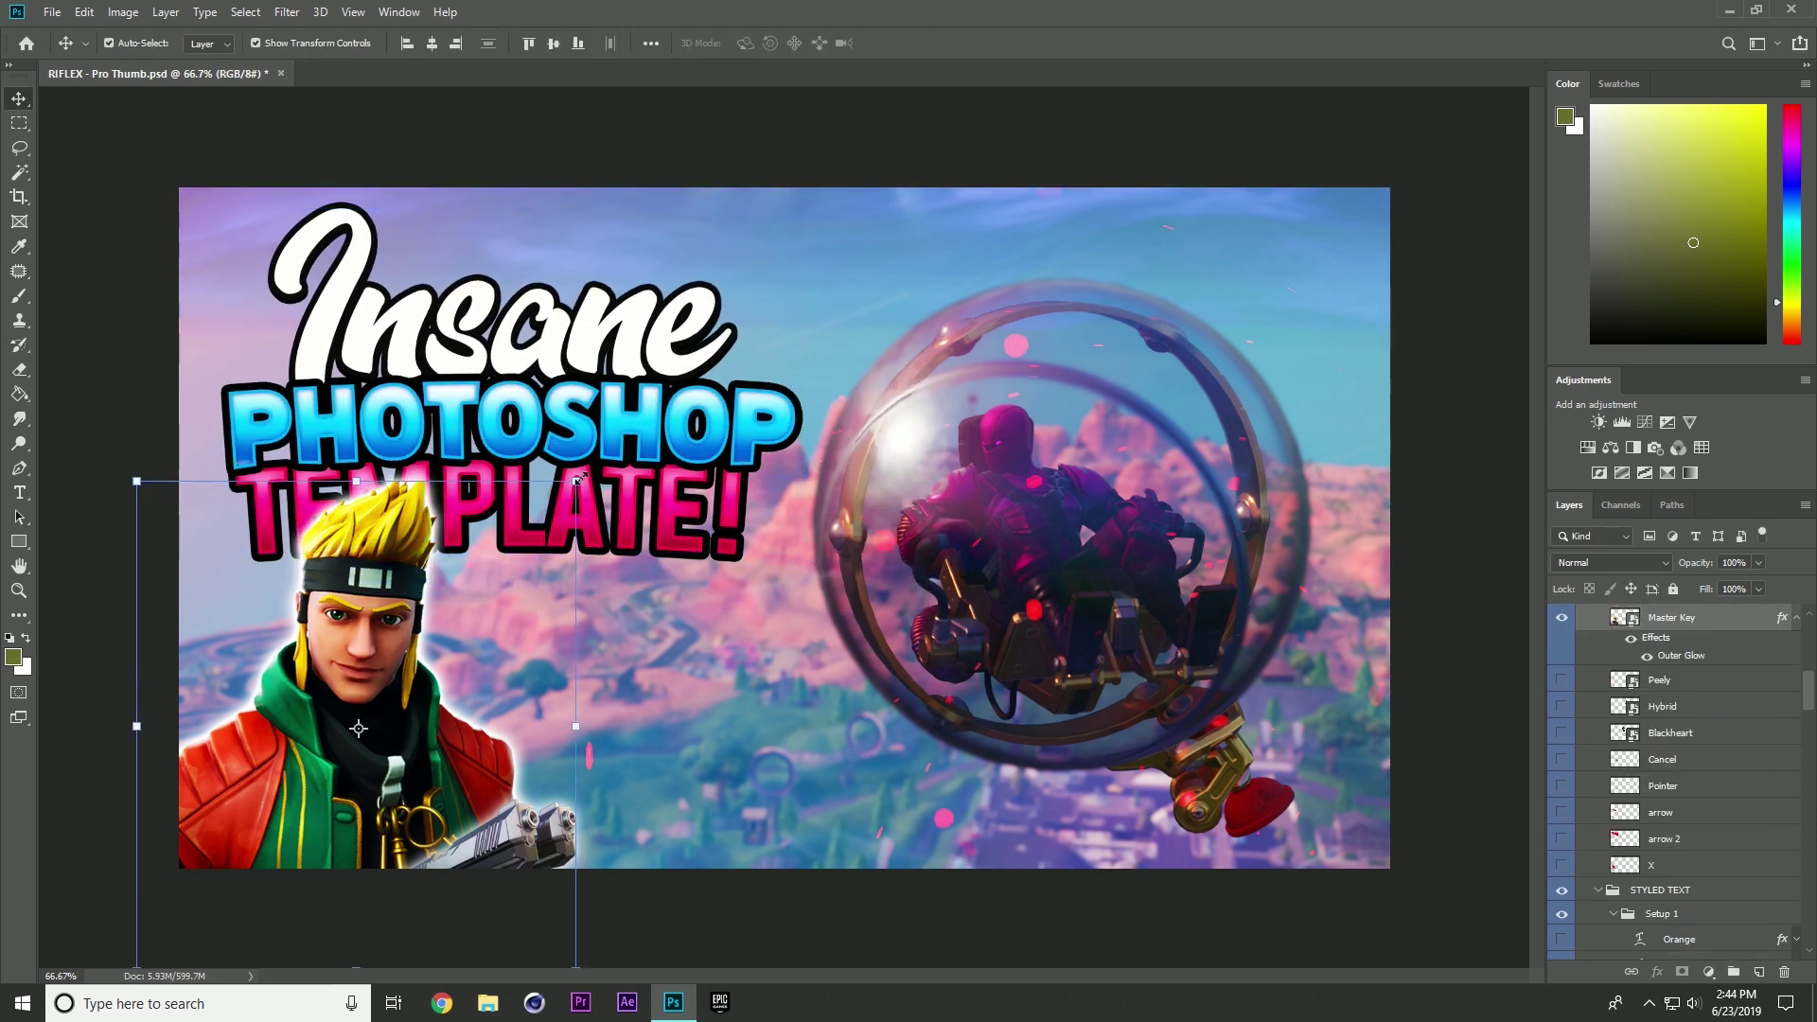
left_click_drag(579, 480, 511, 587)
key("Return")
- Show the Luxe character and set it beside Master Key along the bottom
scroll(1563, 745, "up", 5)
left_click(1561, 821)
left_click(1561, 821)
scroll(1665, 804, "down", 4)
left_click(1562, 822)
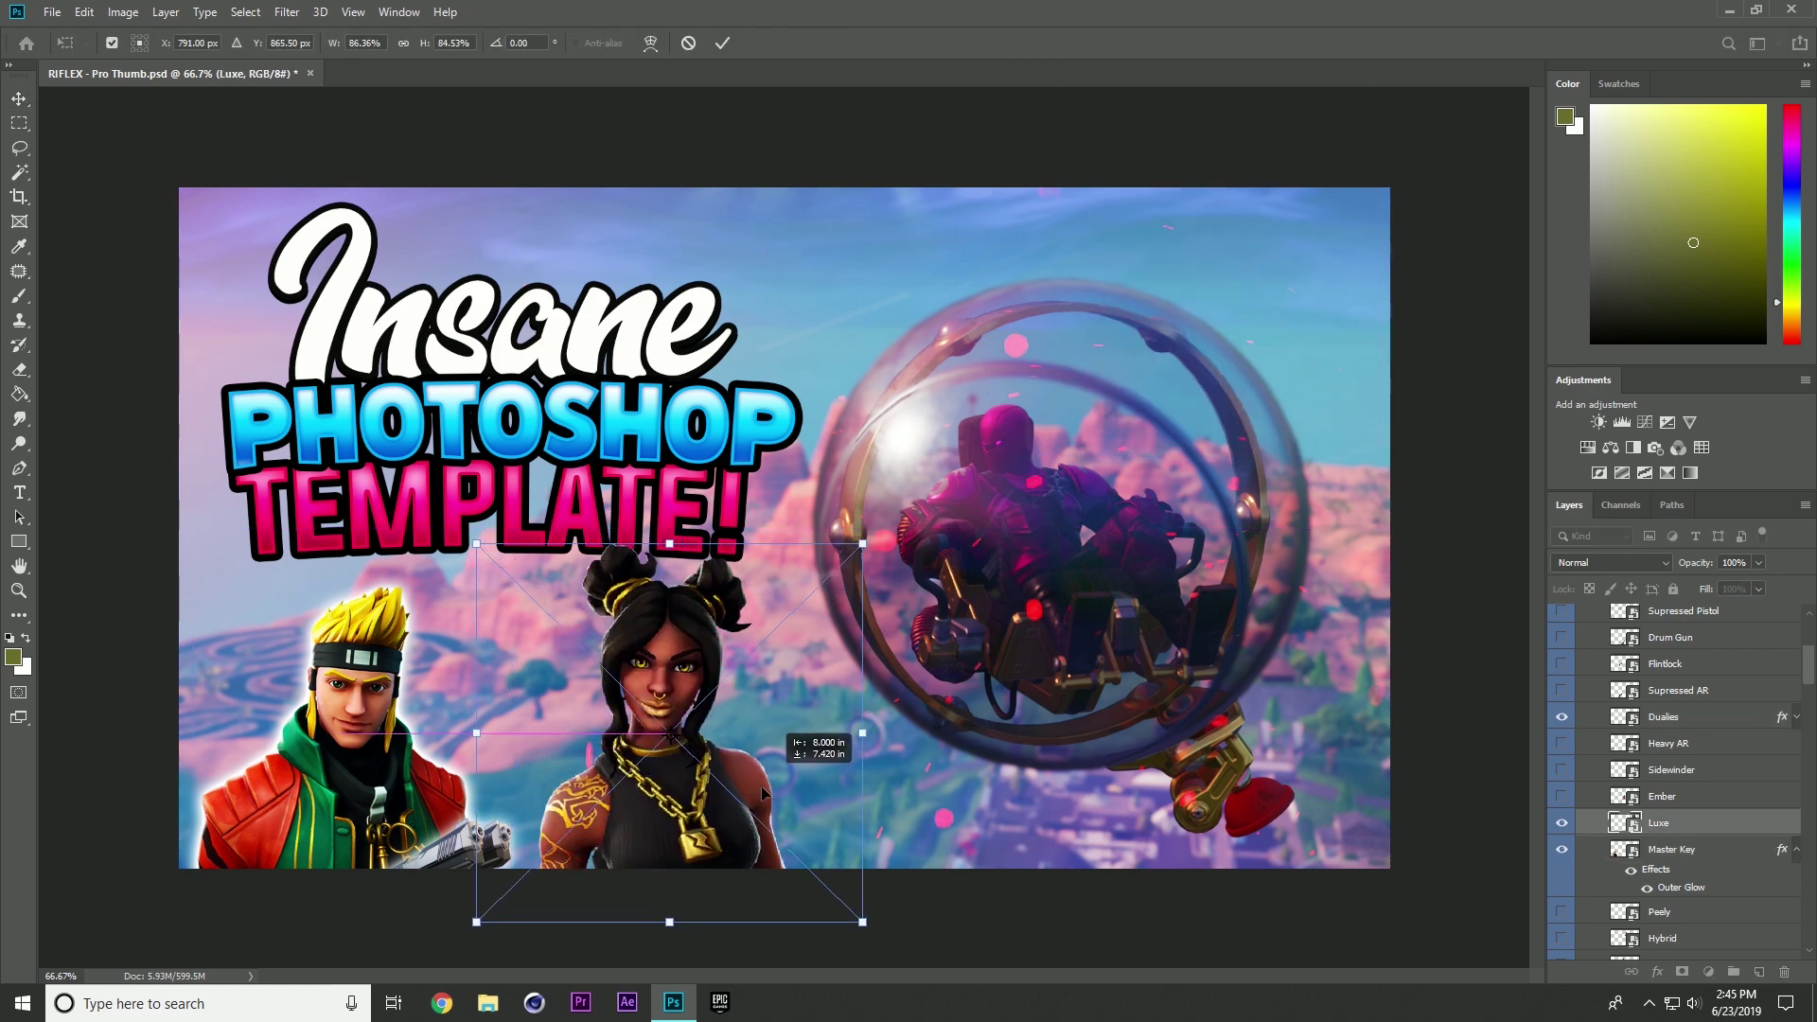
key("Return")
- Apply a Layer Style outline to Luxe
left_click(166, 11)
left_click(407, 203)
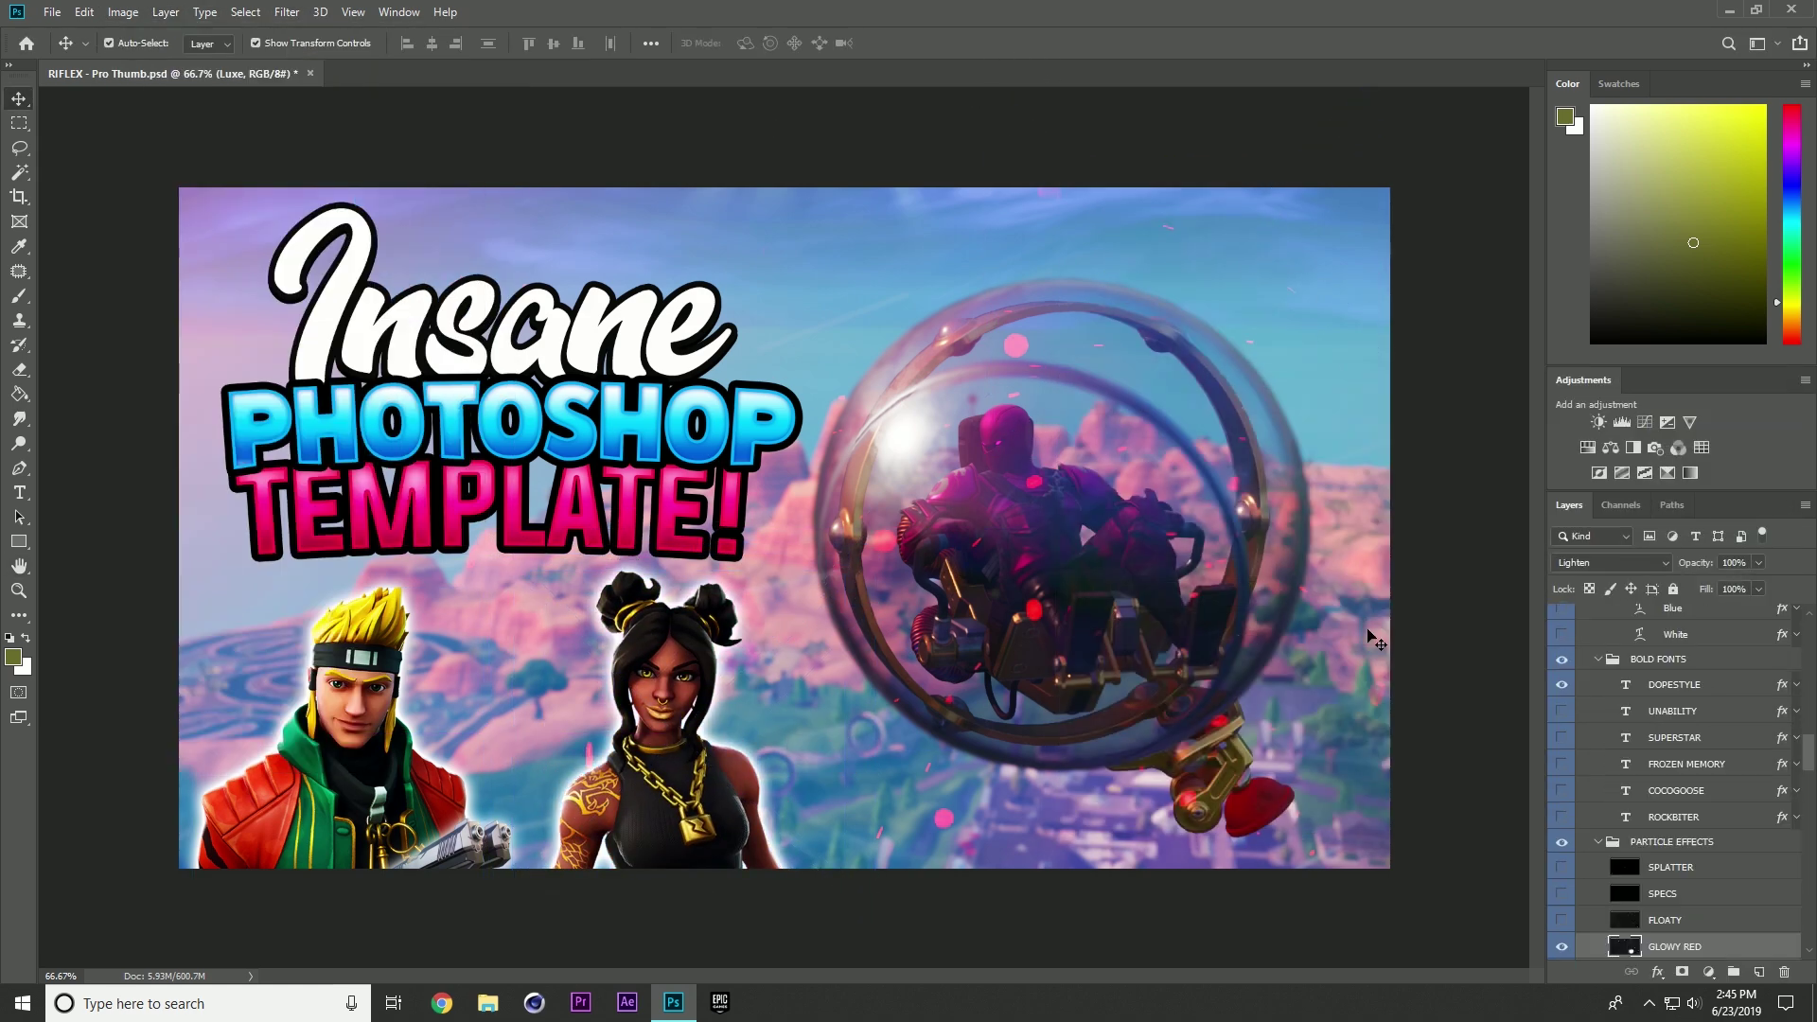
left_click(1369, 639)
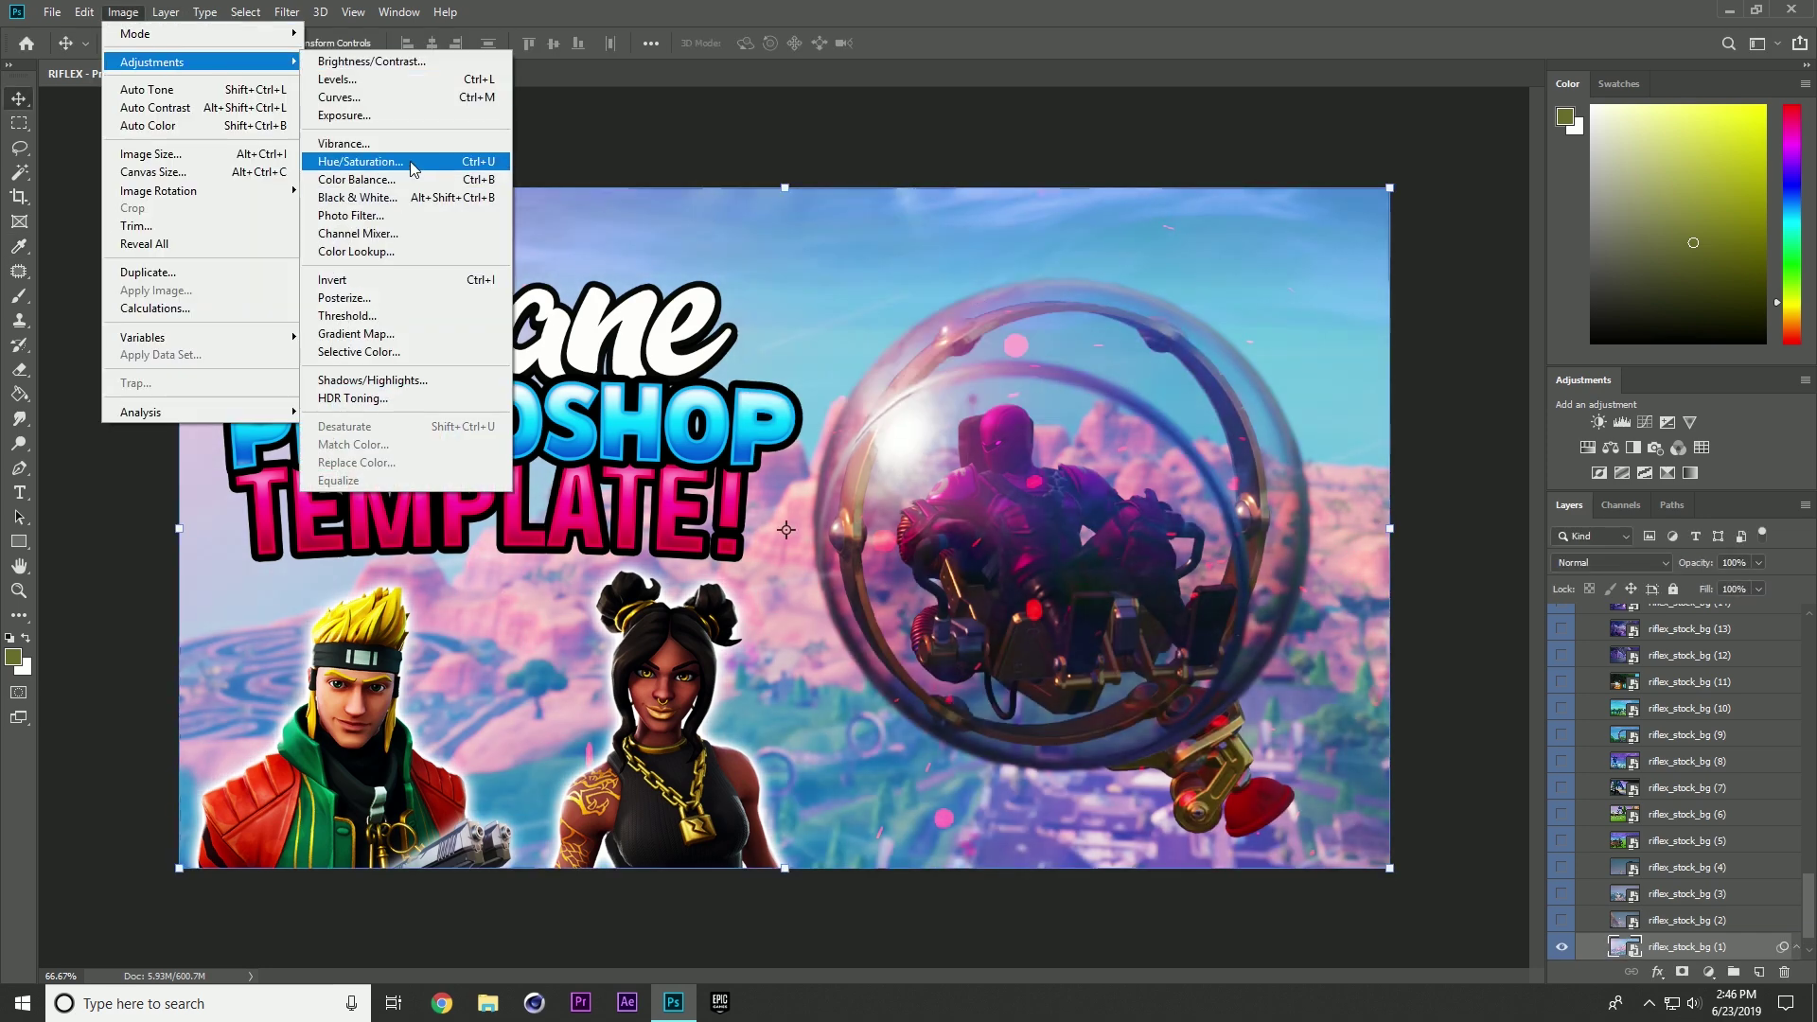
- Lower the background saturation to -19 and show the SCRATCHY TILES texture
left_click(388, 162)
left_click_drag(855, 372, 839, 373)
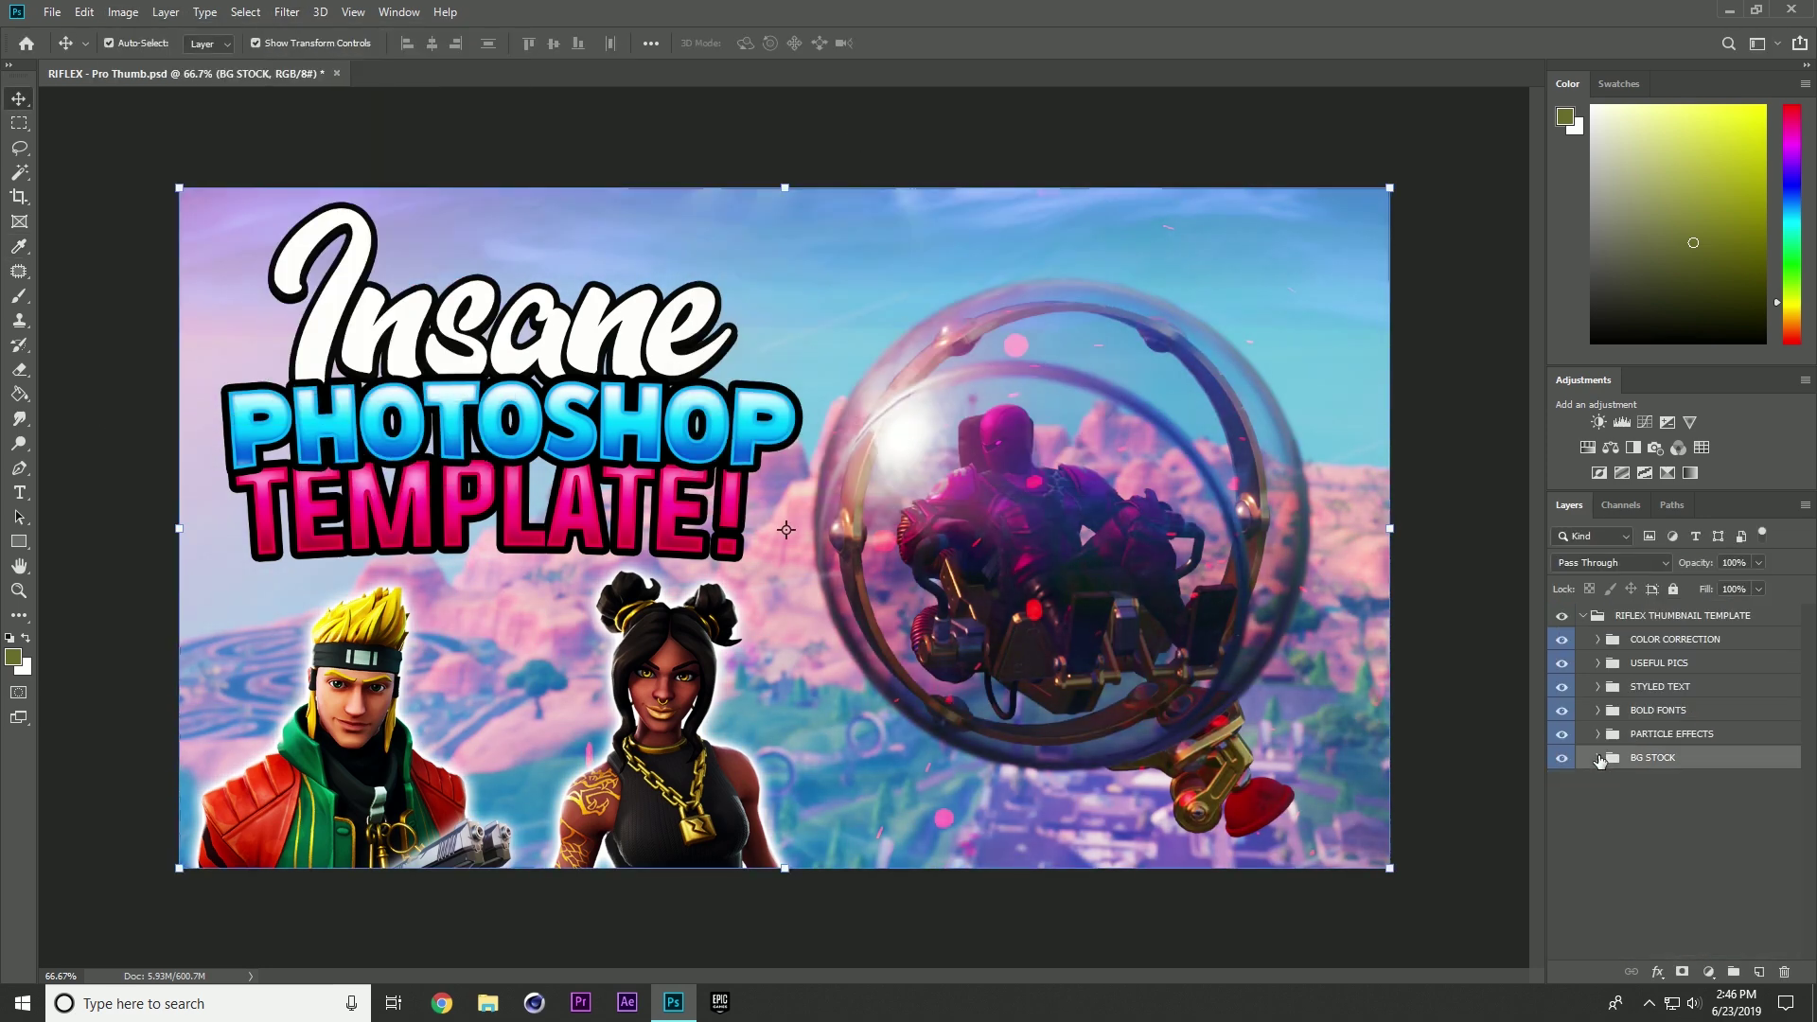
left_click(1561, 891)
left_click(1685, 892)
- Erase the scratchy texture away from the bubble vehicle with the Eraser
key("e")
right_click(963, 418)
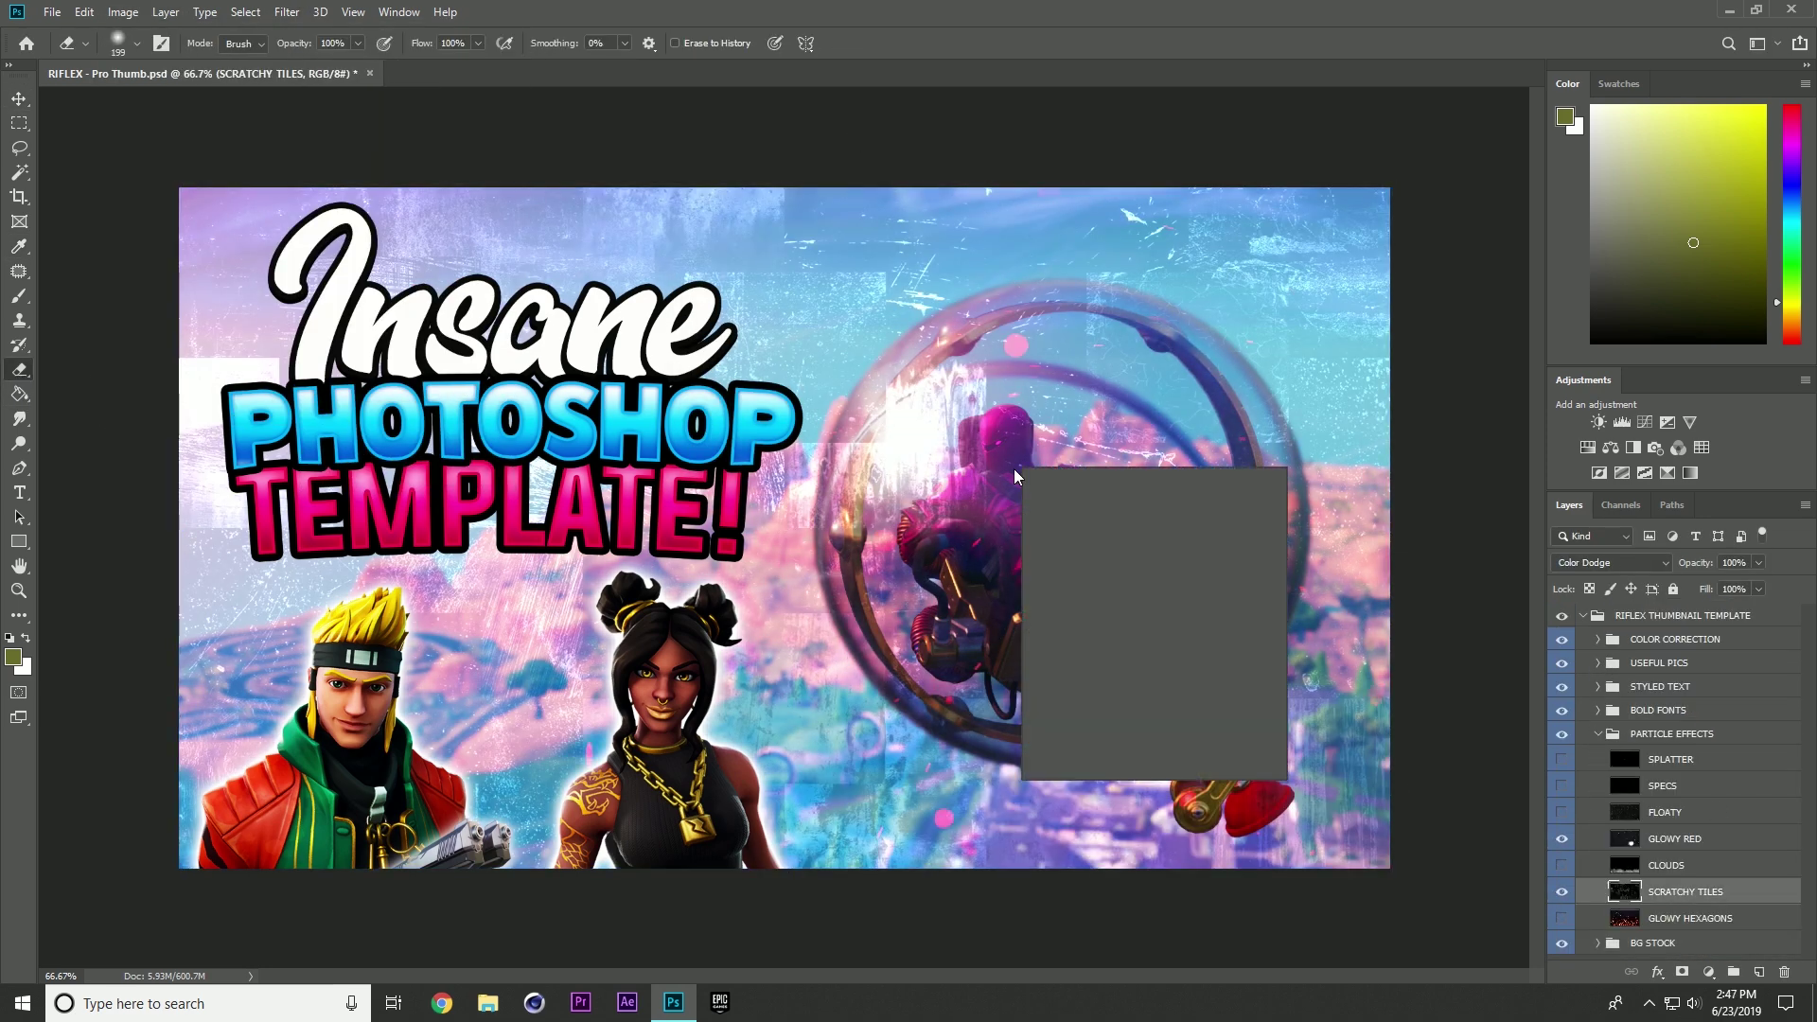
key("Escape")
left_click_drag(809, 433, 836, 441)
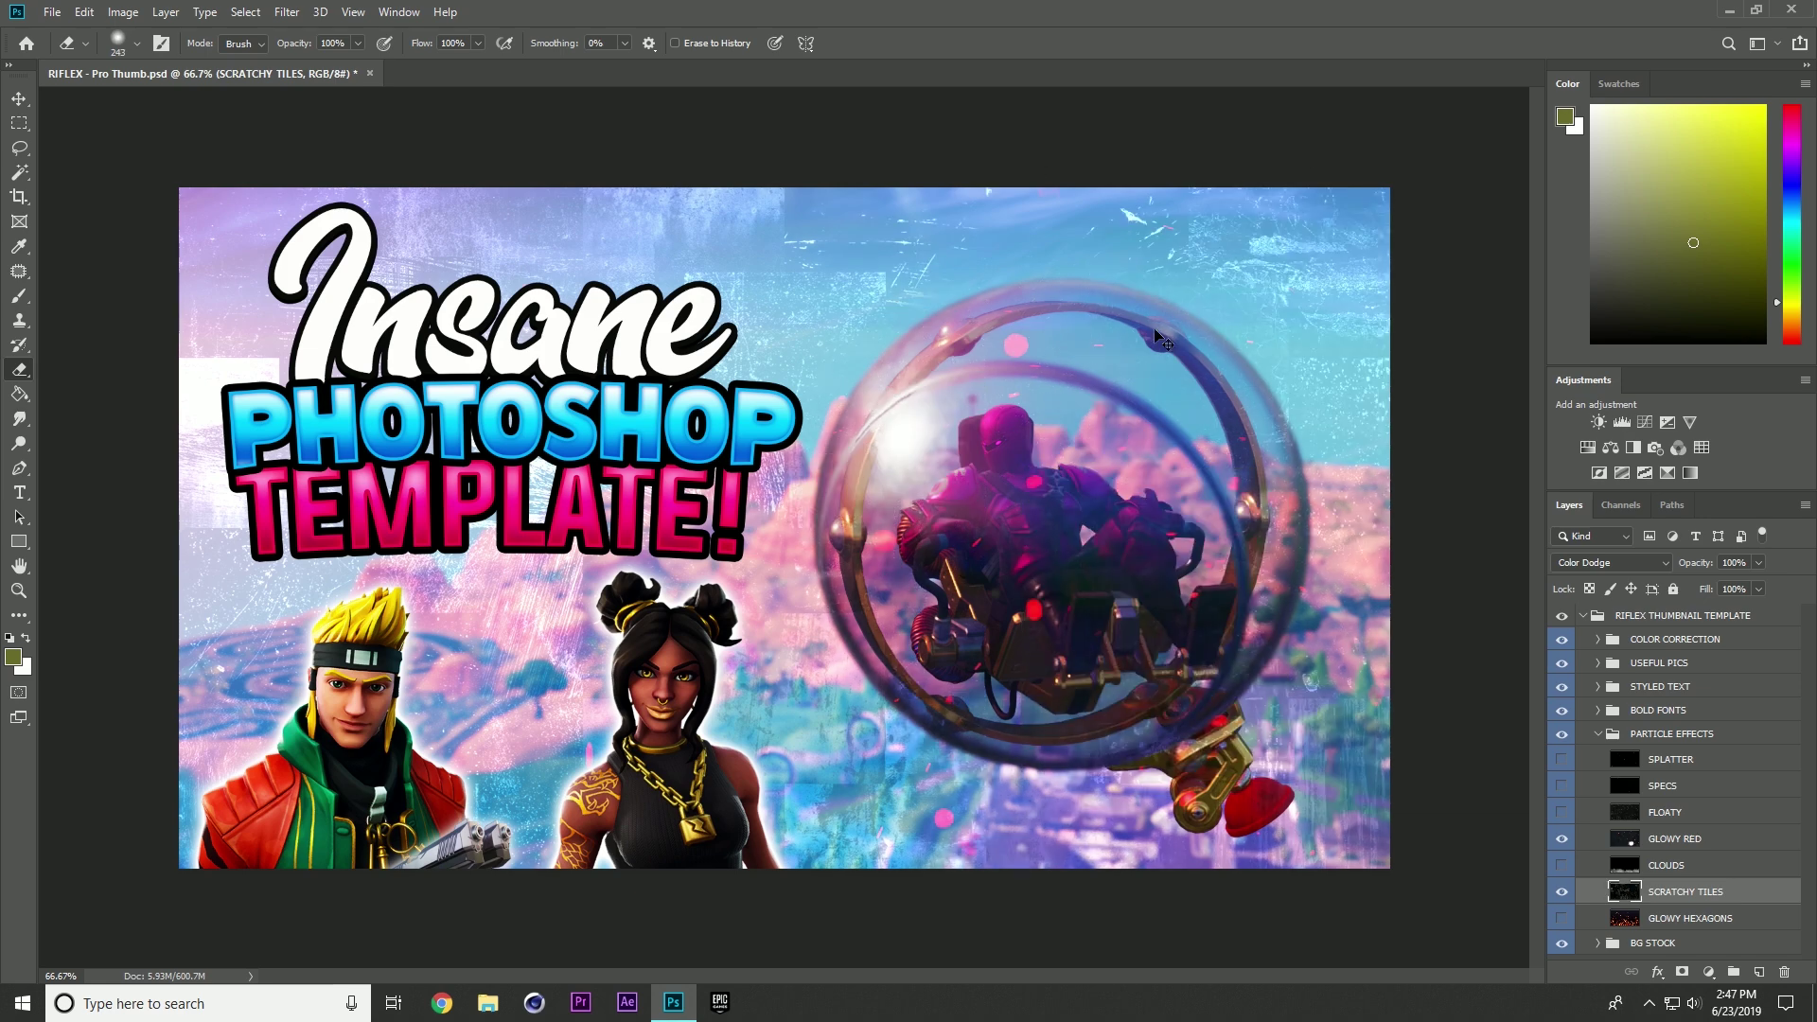
right_click(1275, 501)
key("Escape")
key("v")
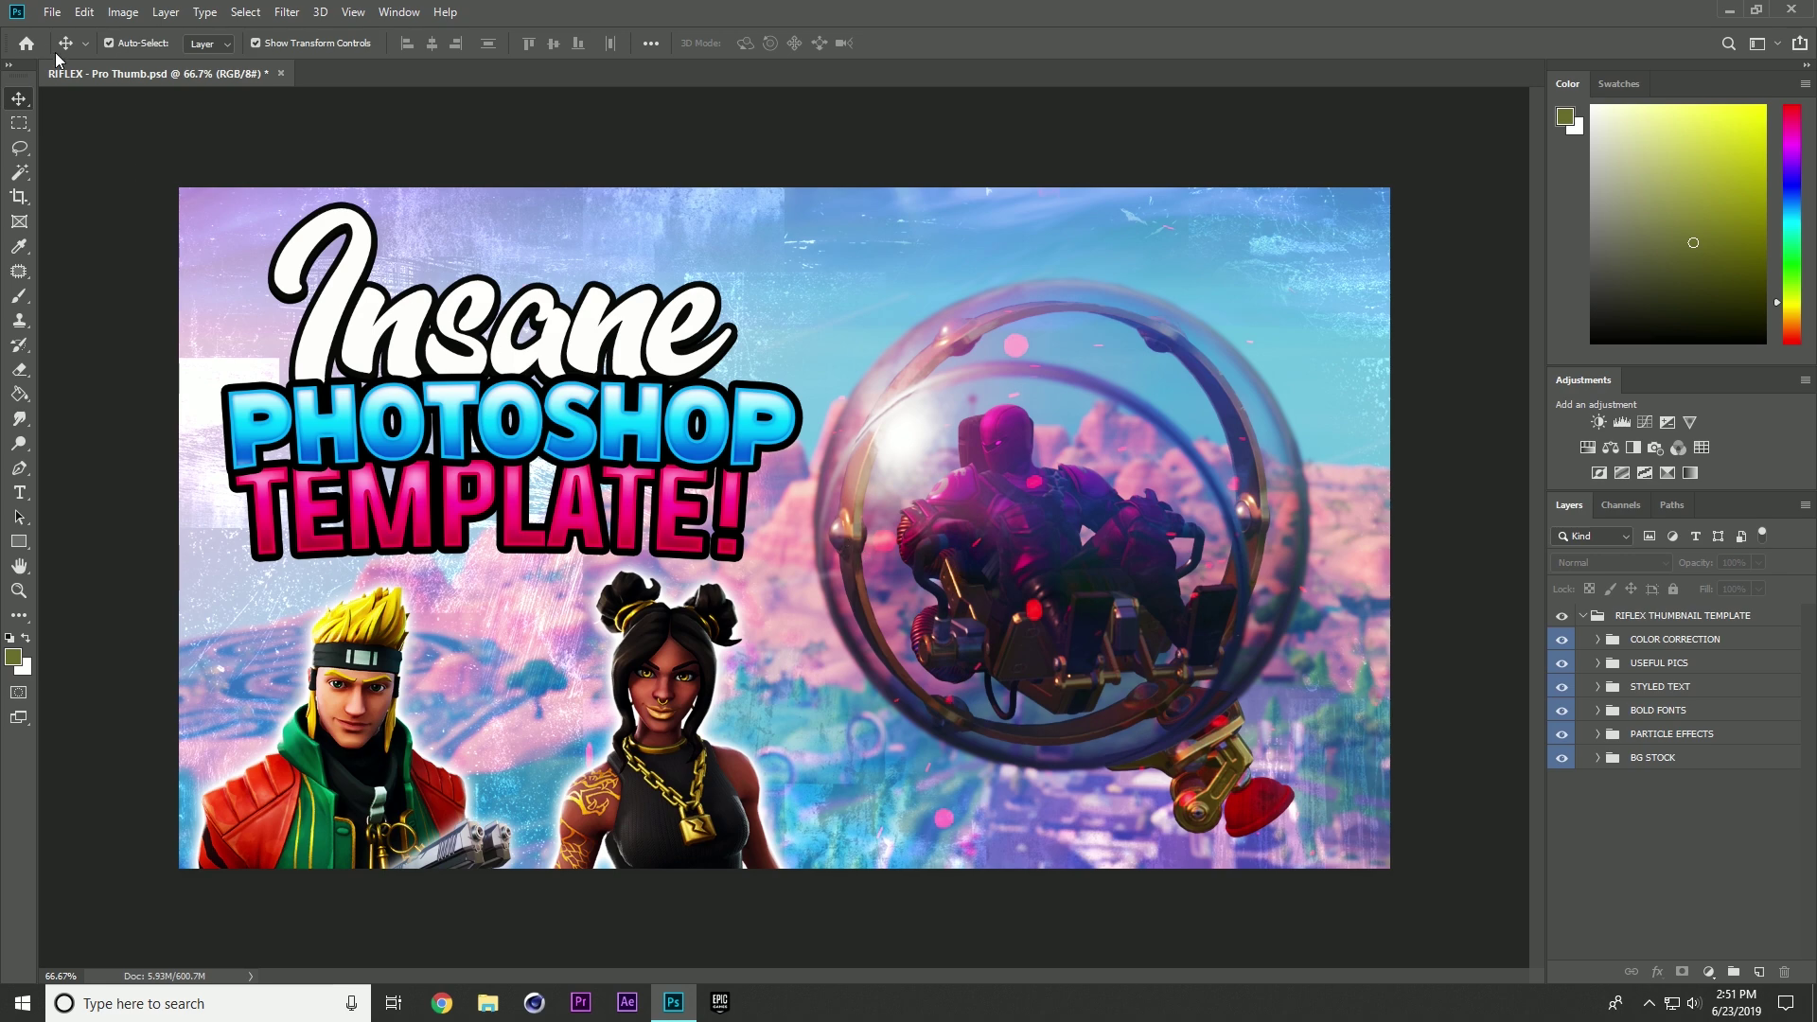
- Set up Export As with JPG as the format
left_click(52, 13)
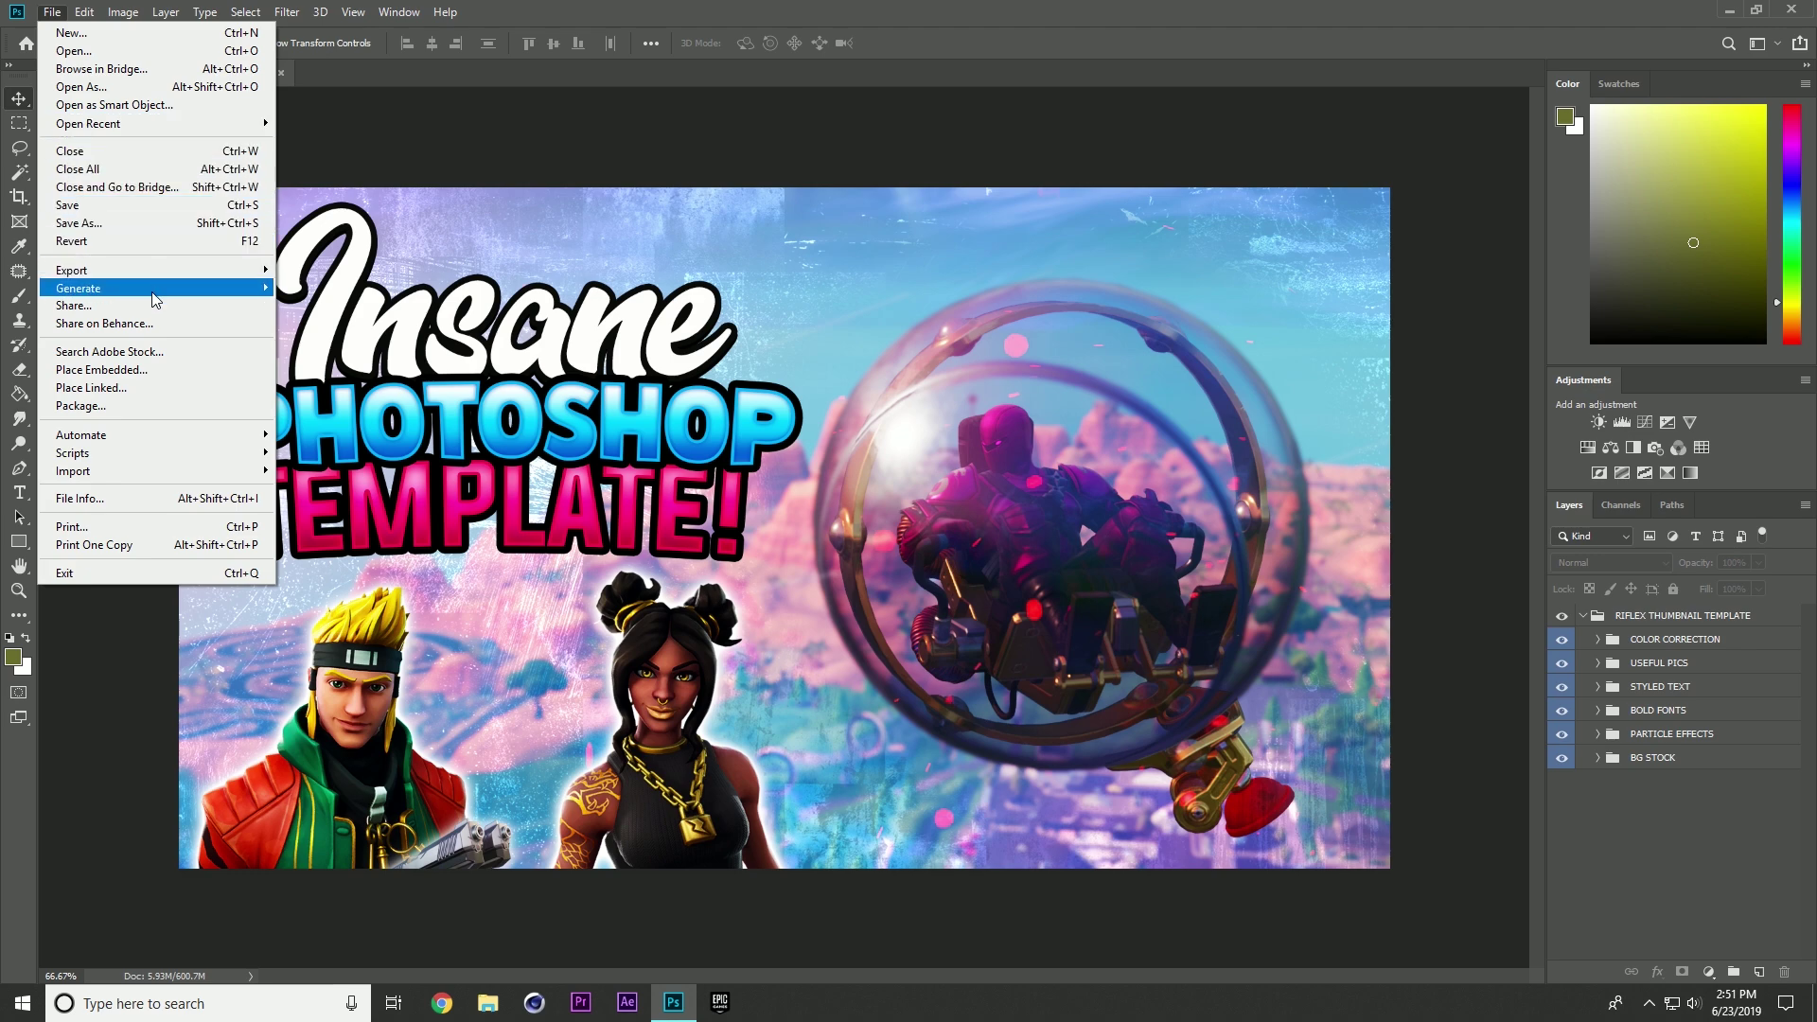
mouse_move(150, 276)
left_click(317, 286)
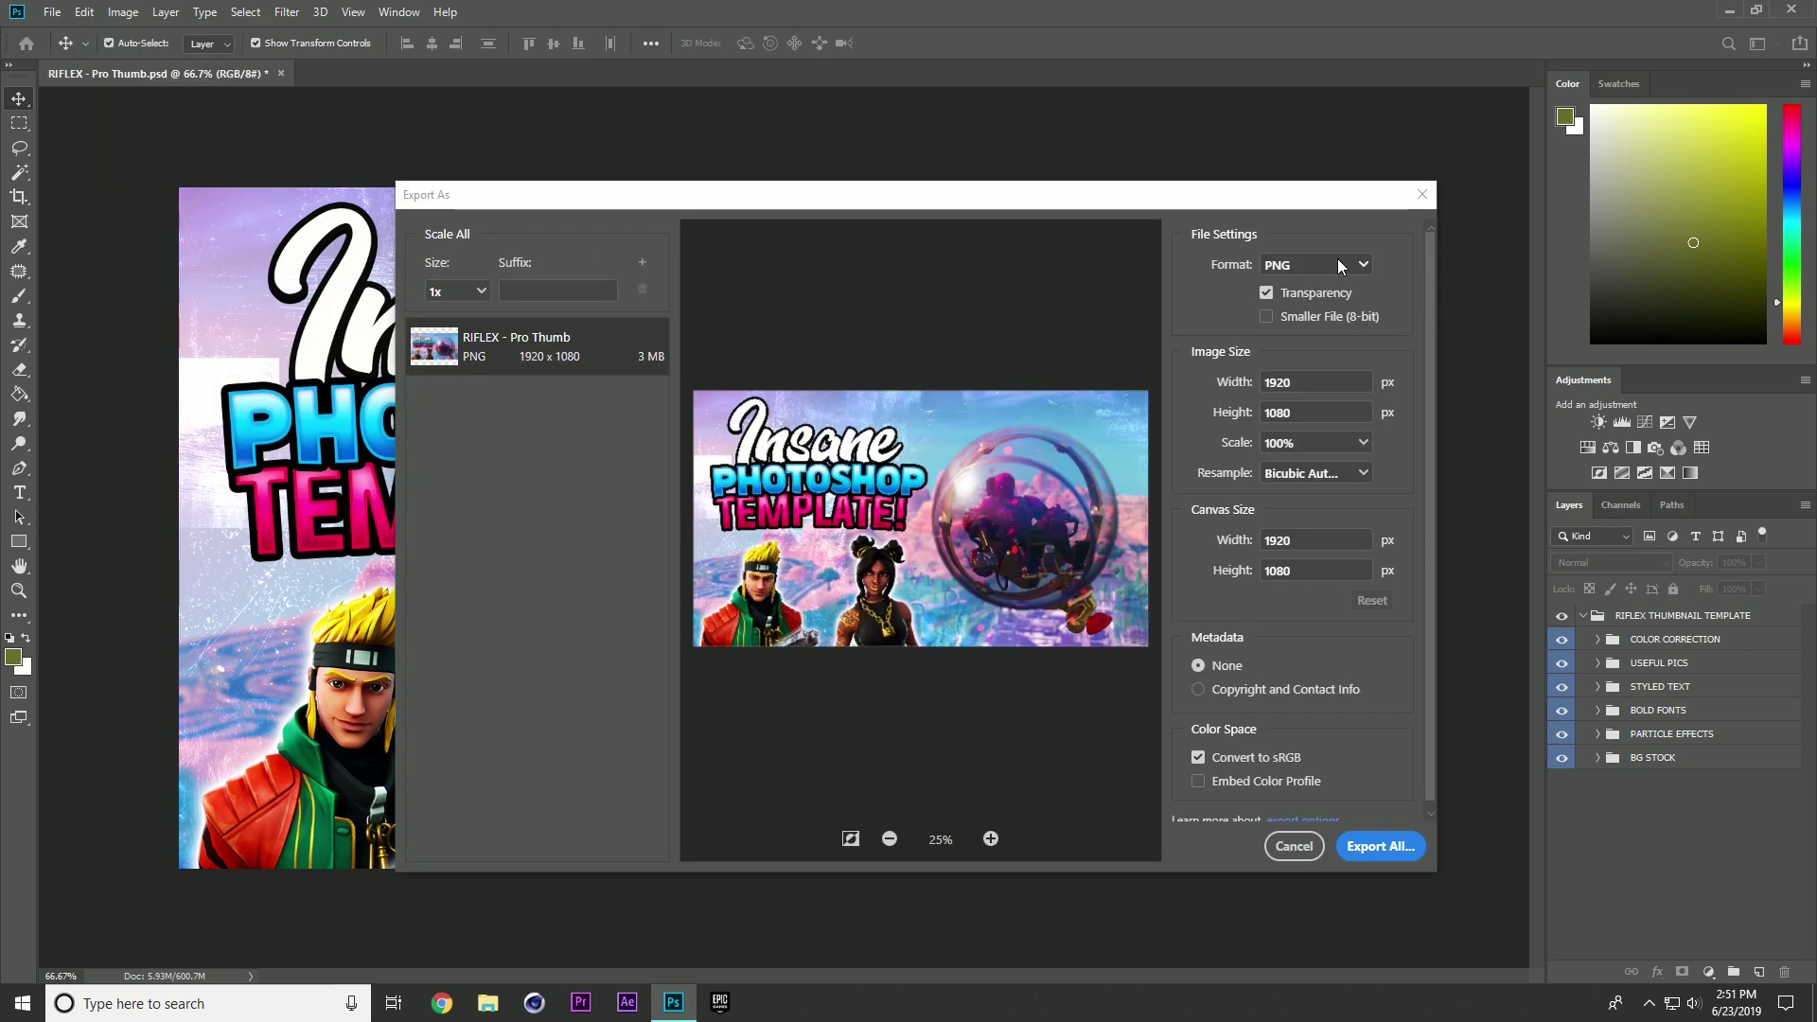
left_click(1337, 258)
left_click(1301, 311)
- Save the 1920×1080 JPG as 'test save.jpg' in the template folder
left_click(1381, 846)
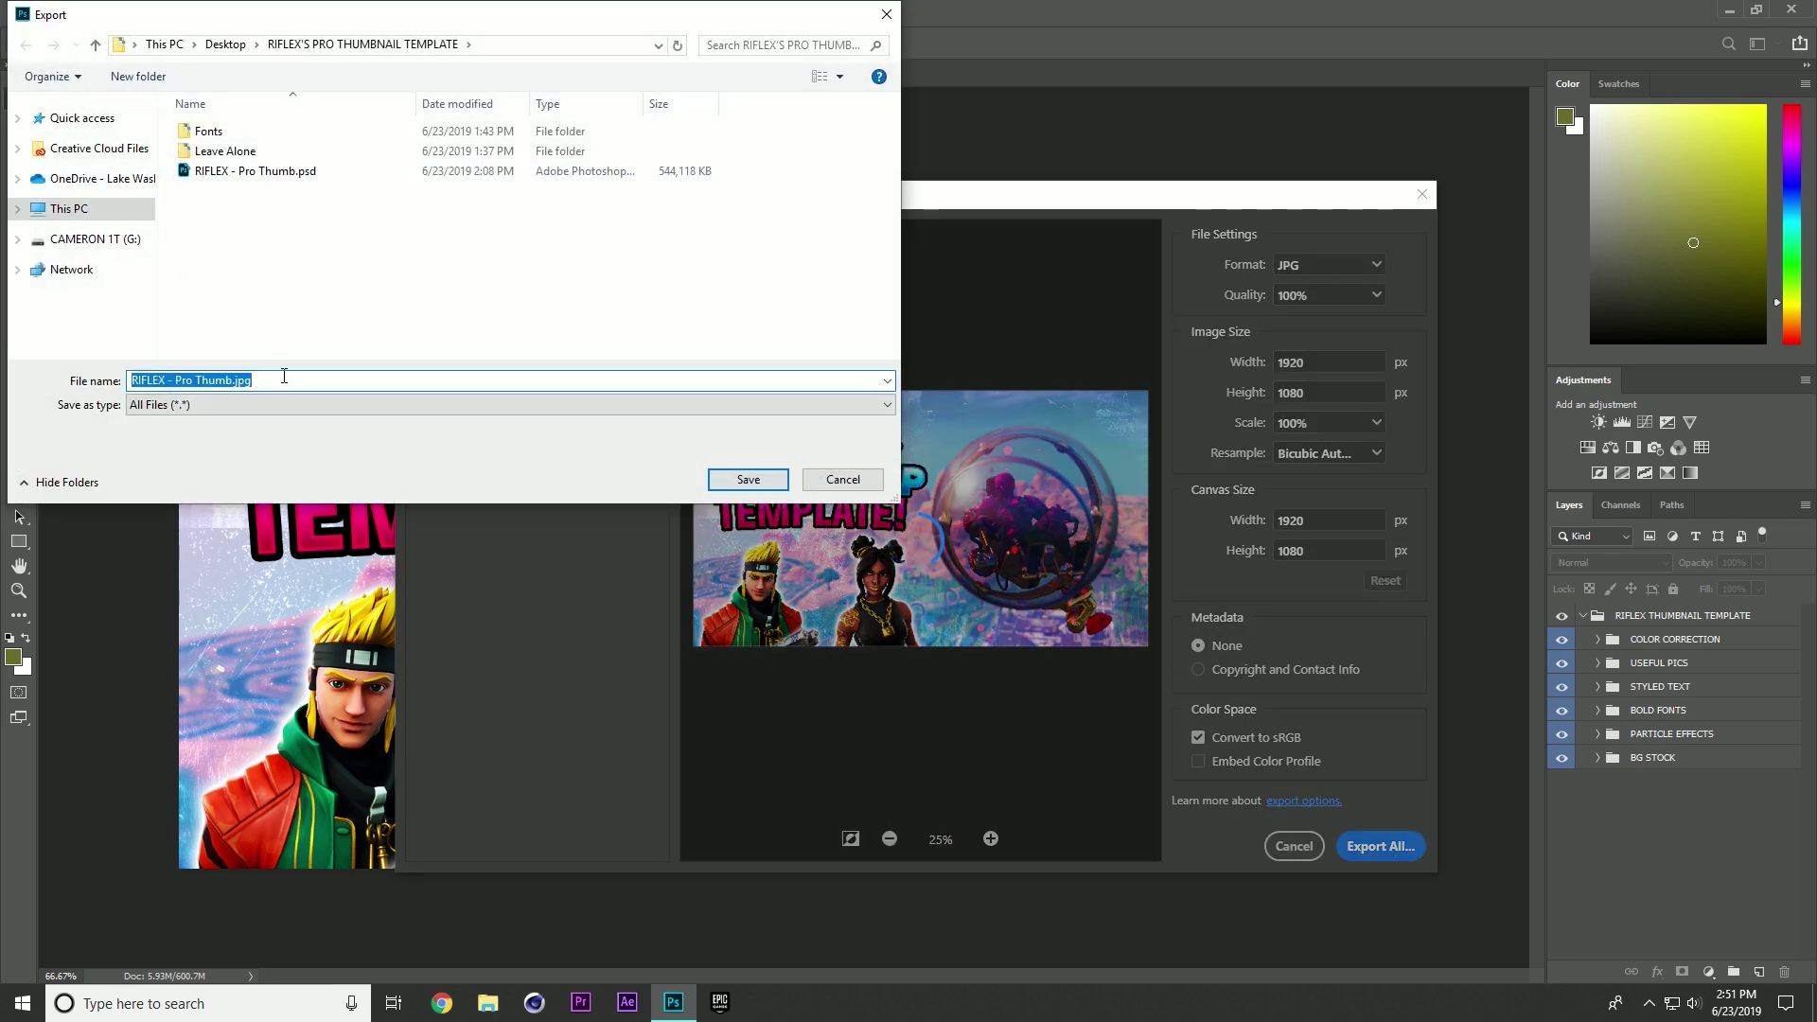
left_click(227, 379)
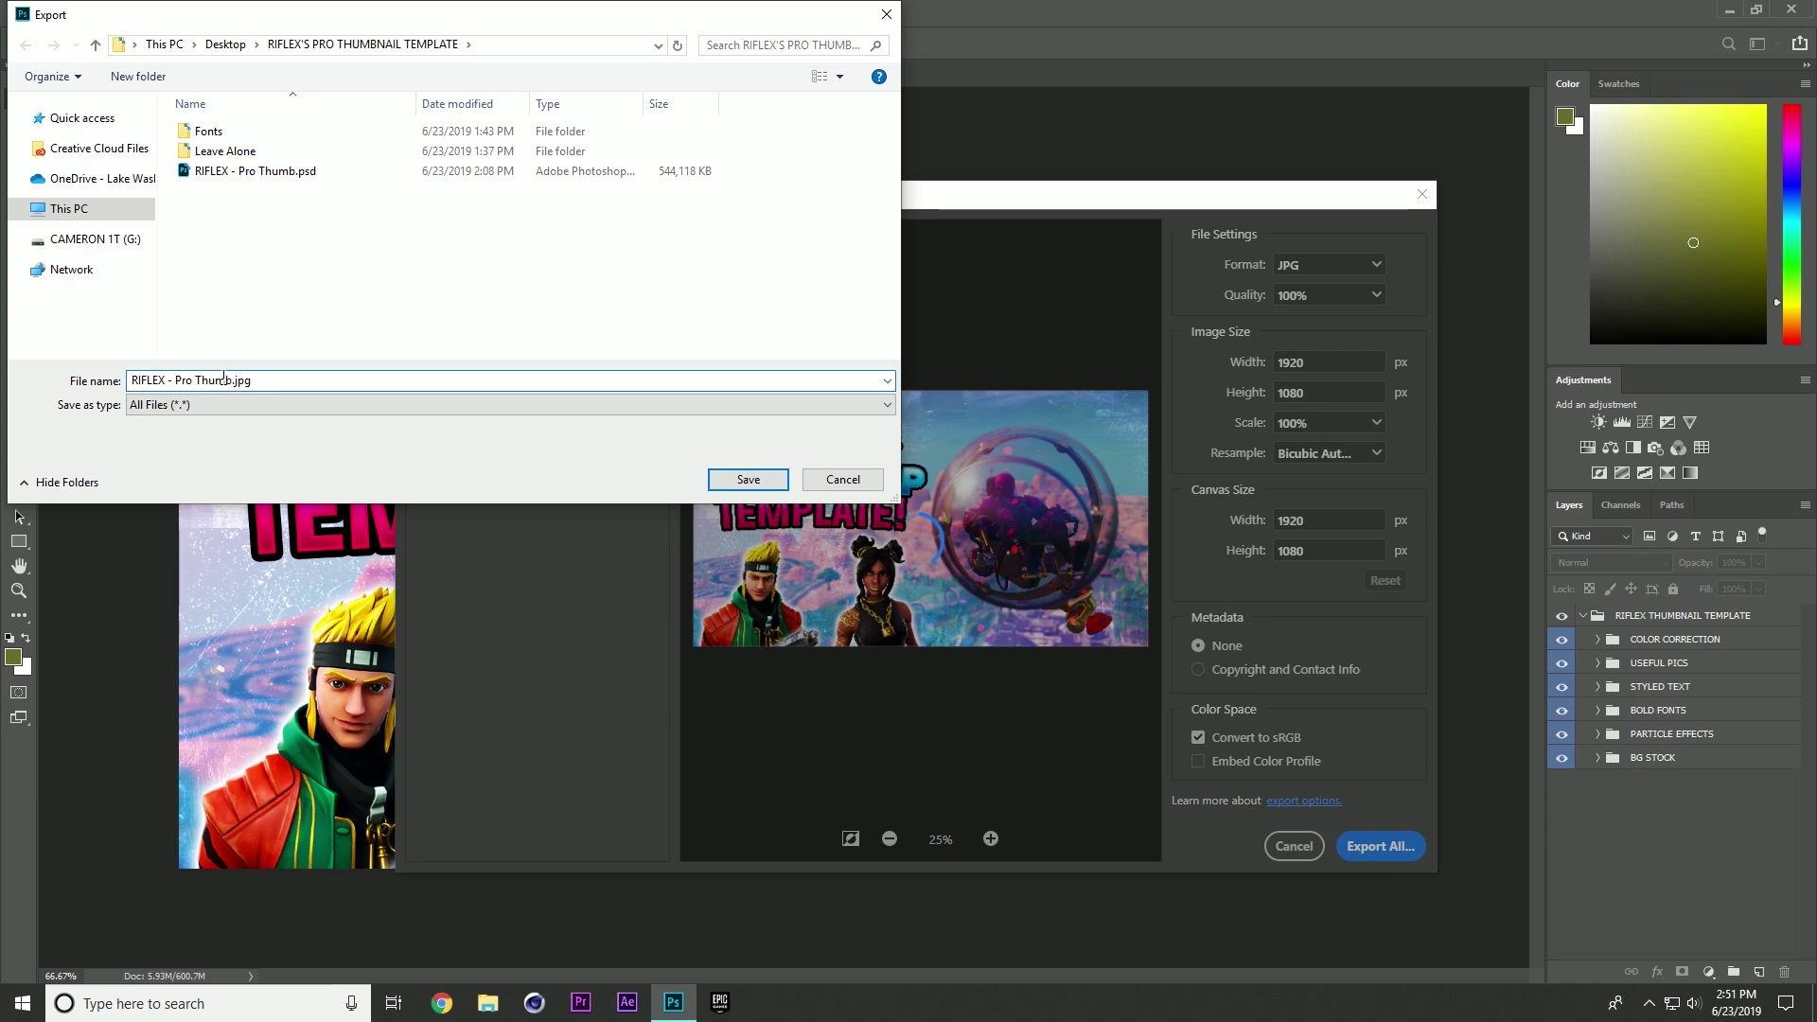
left_click_drag(223, 380, 131, 380)
type("test save")
left_click(749, 480)
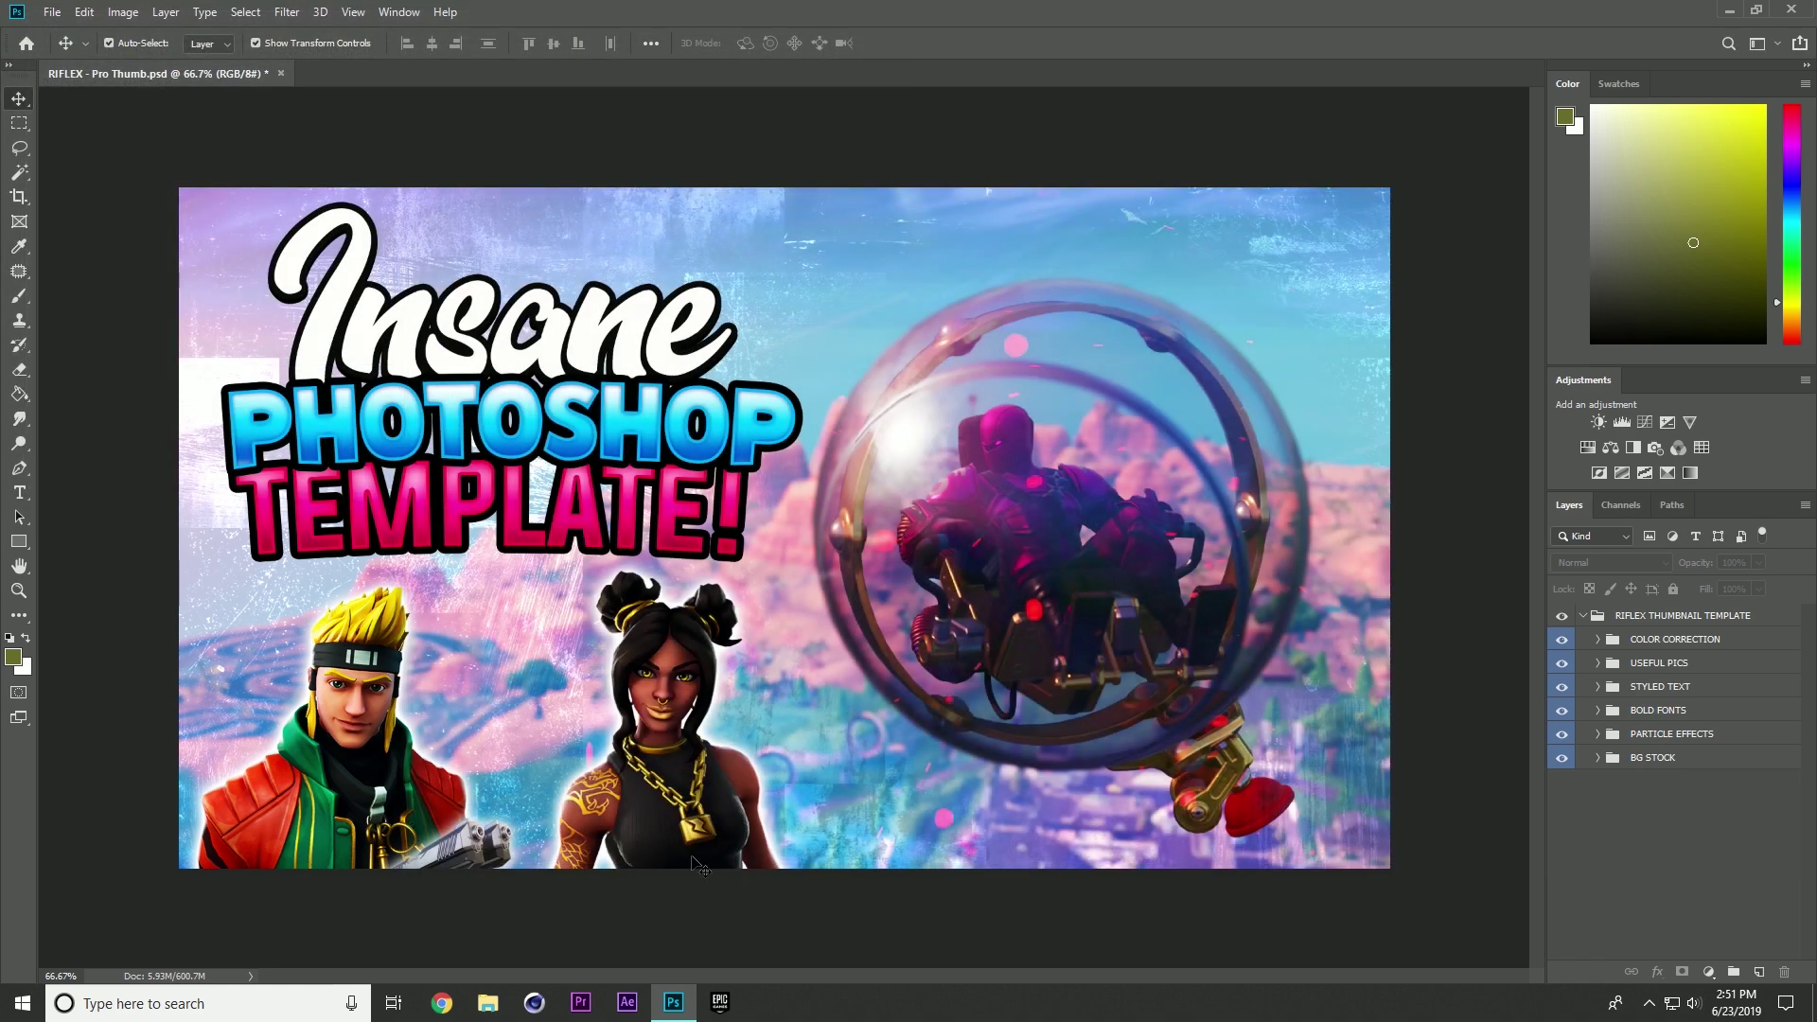
- Open the template folder from the desktop and select test save.jpg (1,596 KB)
left_click(676, 1001)
double_click(920, 491)
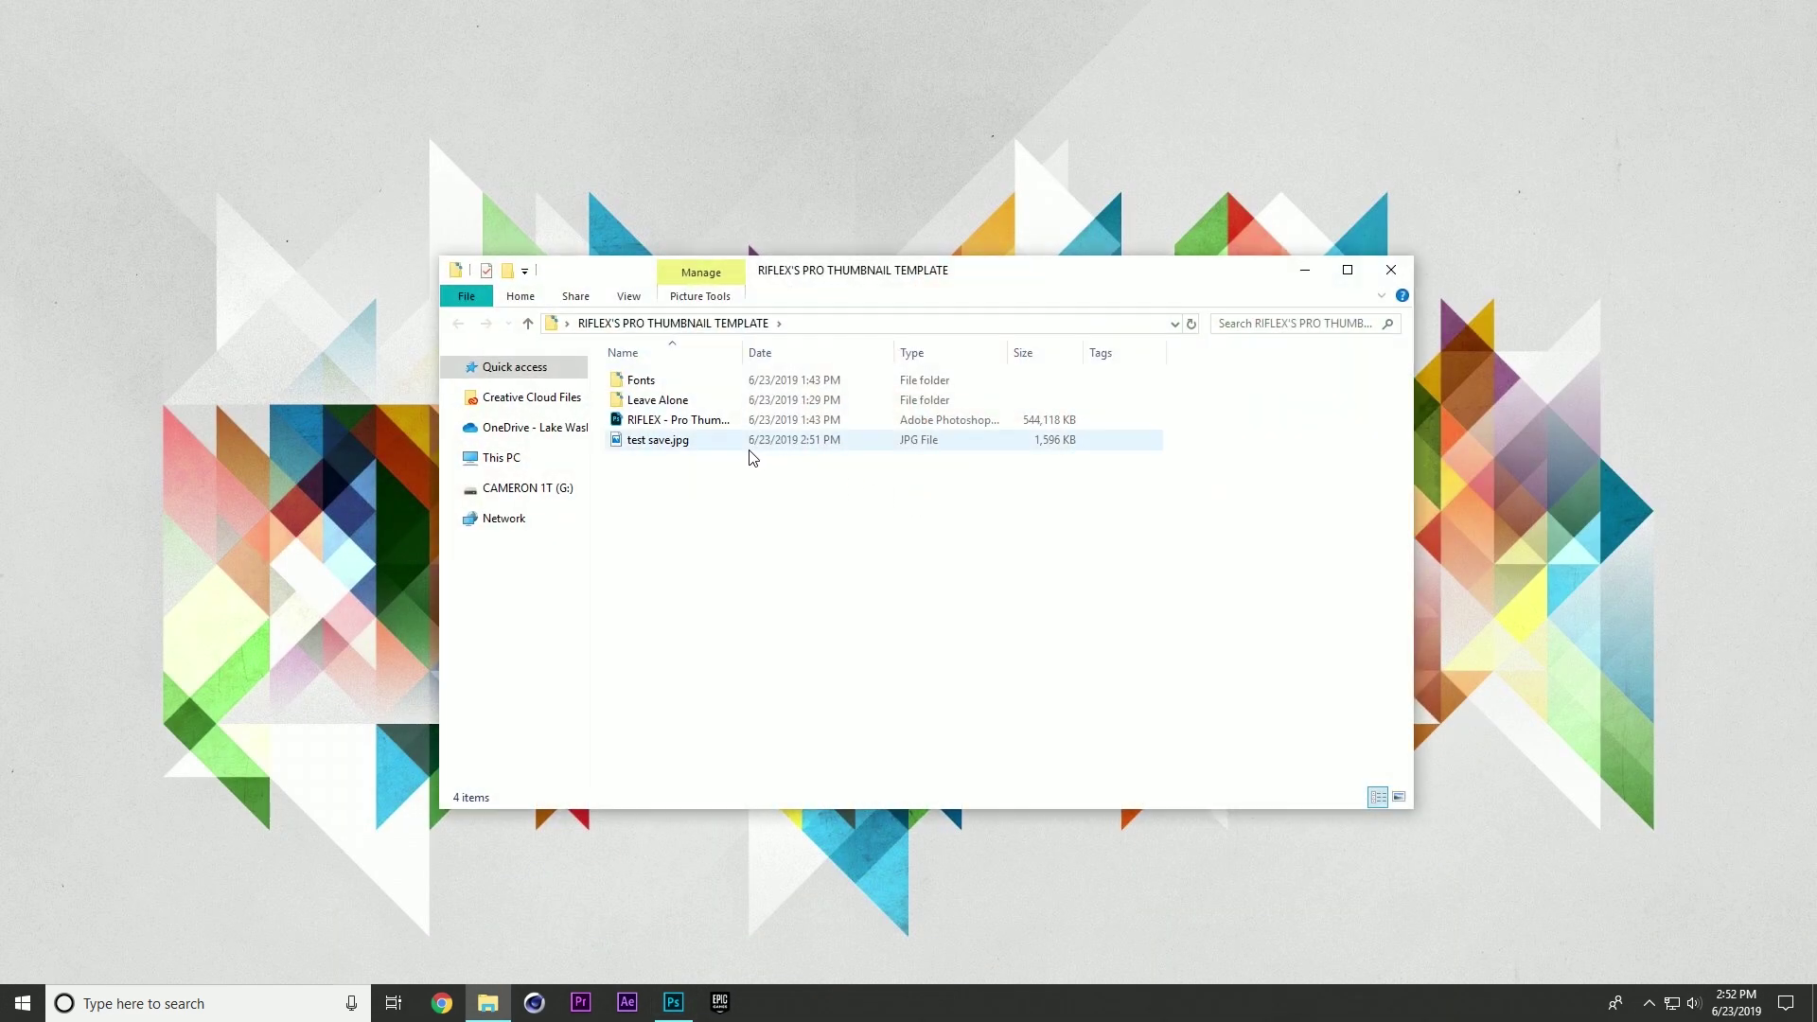
left_click(749, 445)
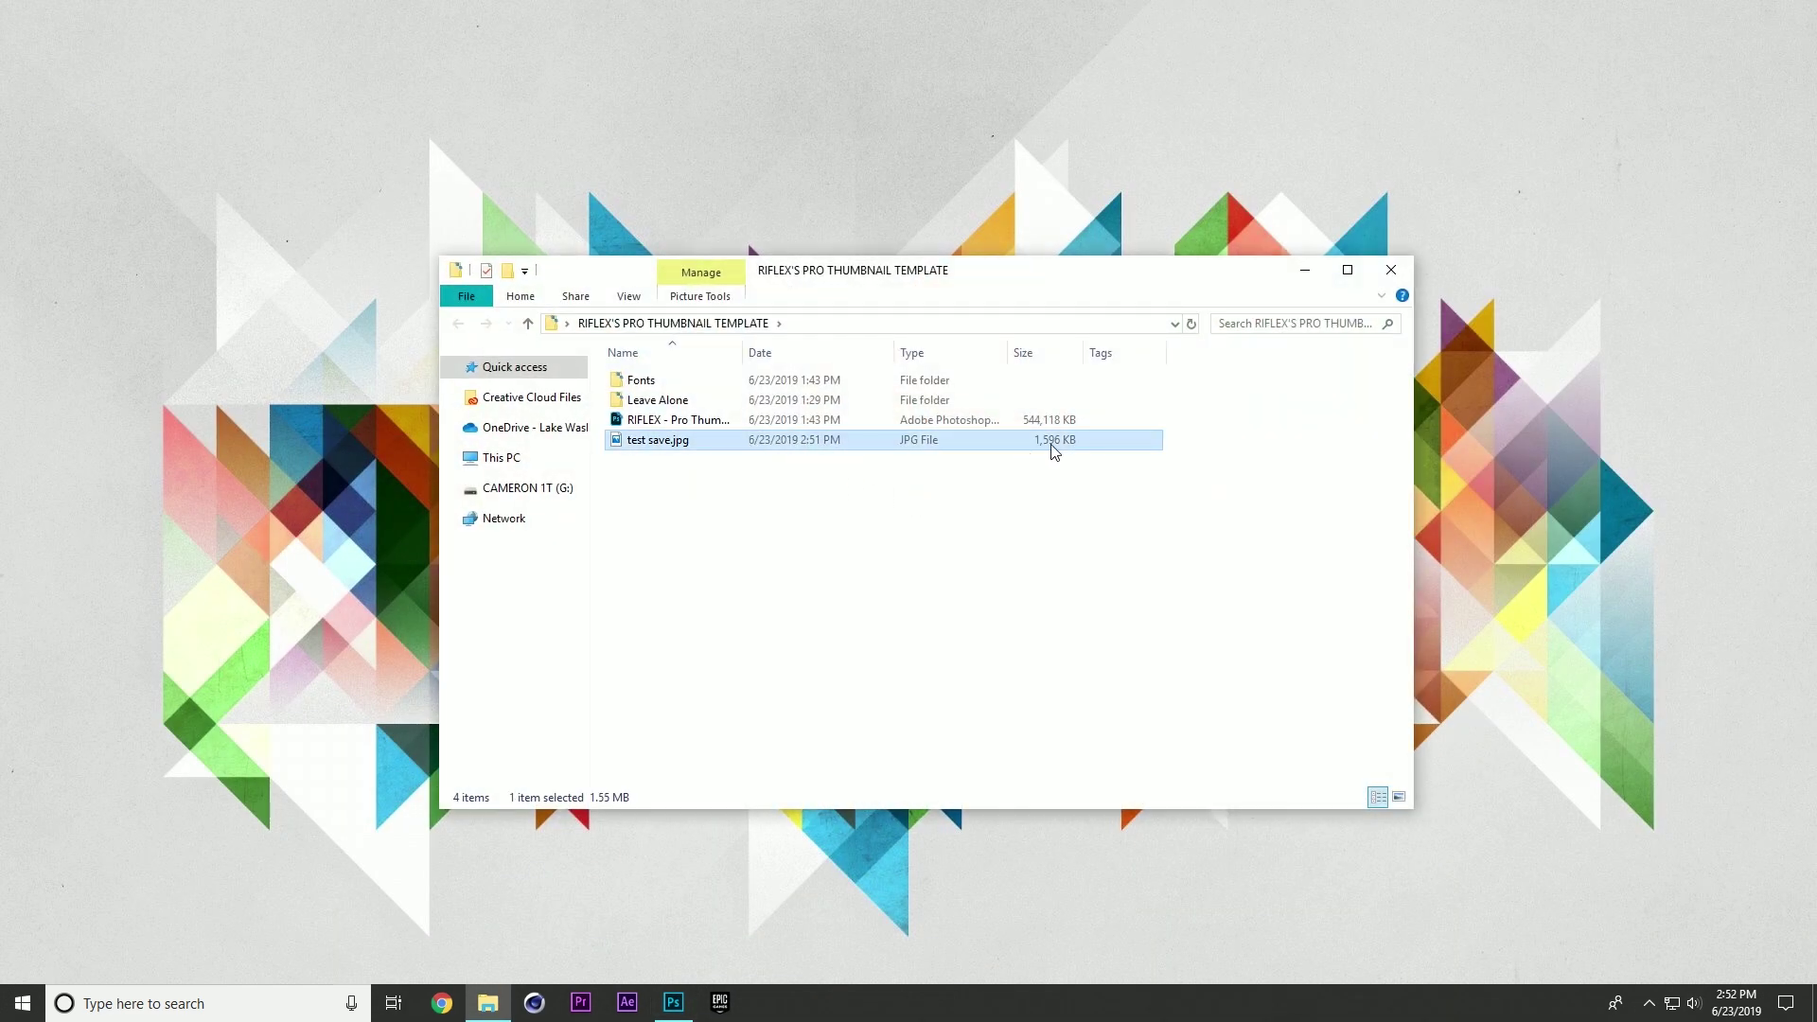